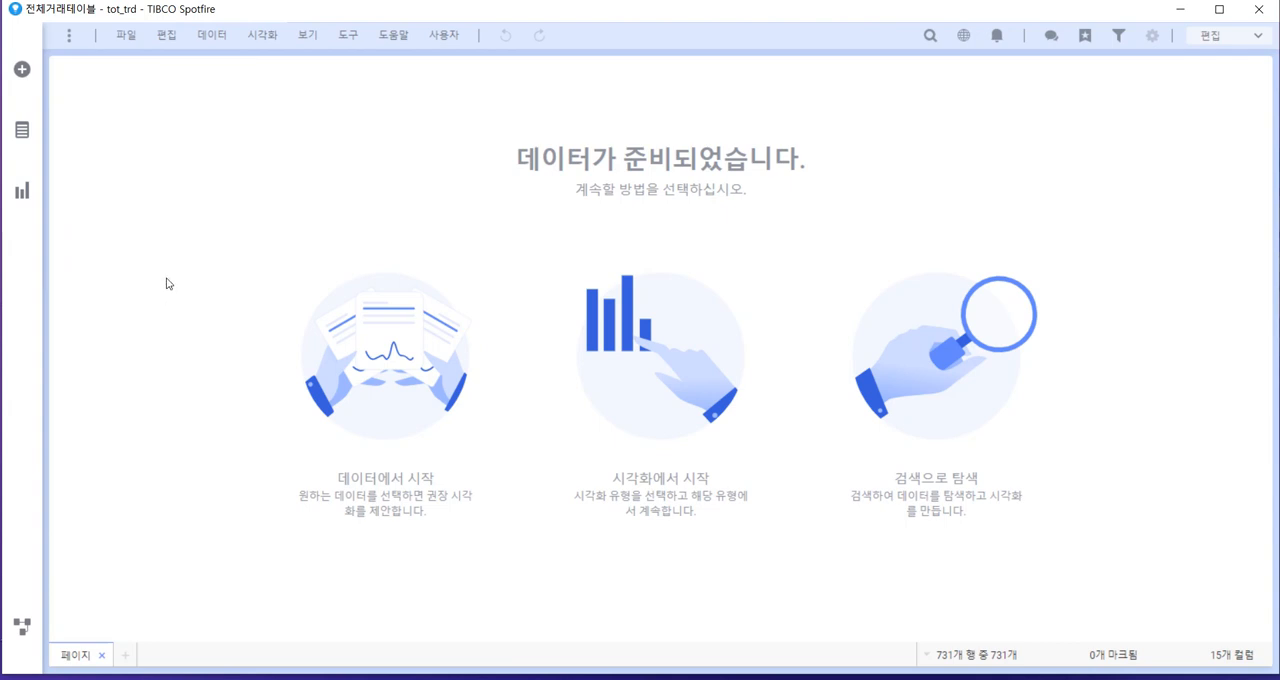
Start a new calculated column in the transaction table and insert the 순매출 column into its expression
{"action": "left_click", "coordinate": [20, 134]}
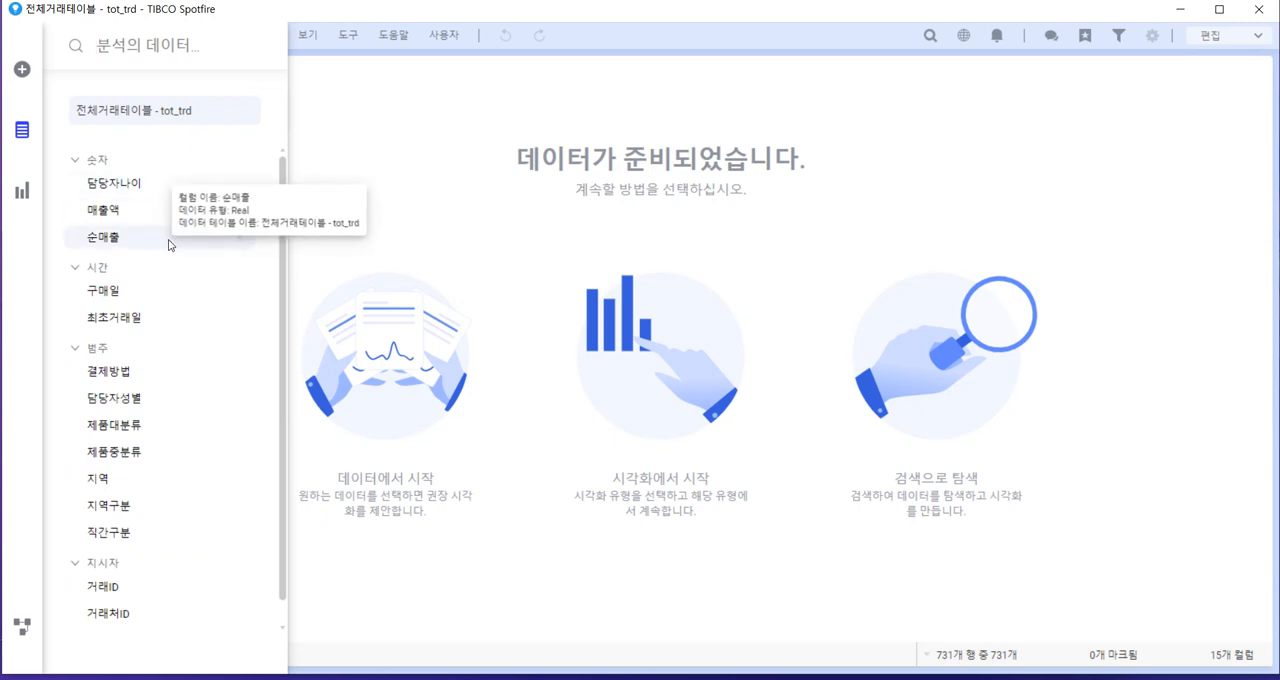
{"action": "left_click", "coordinate": [419, 154]}
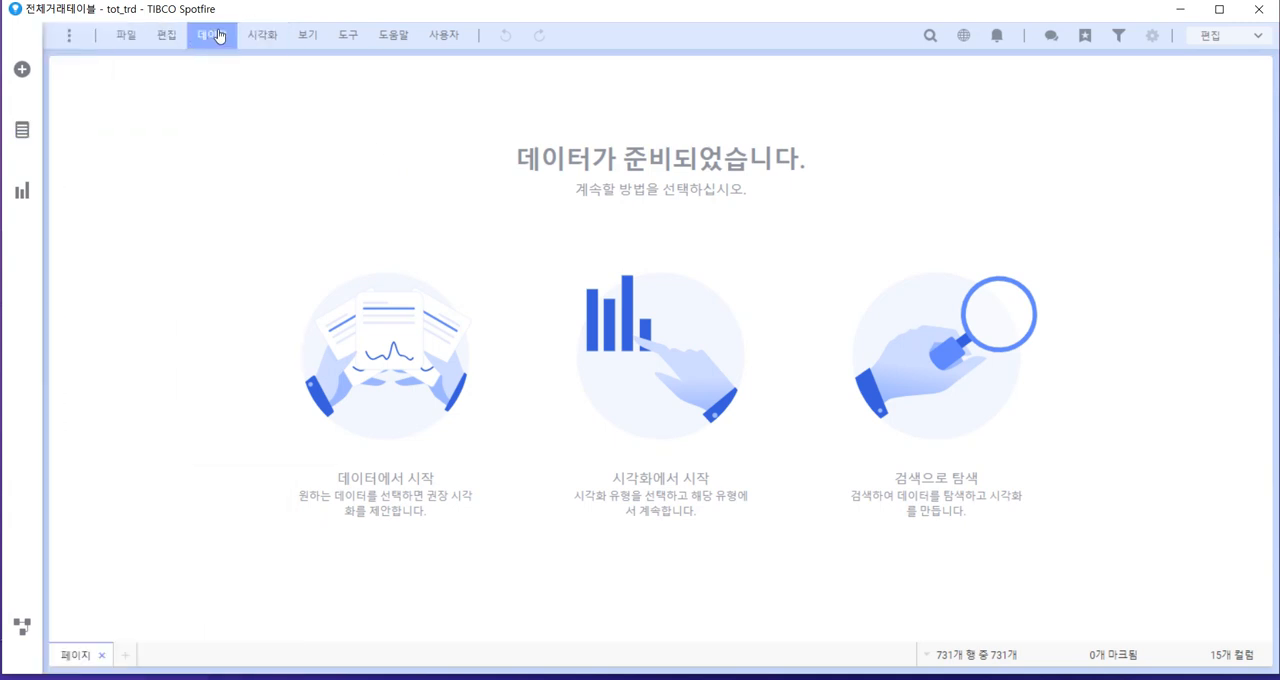
{"action": "left_click", "coordinate": [213, 36]}
{"action": "left_click", "coordinate": [276, 102]}
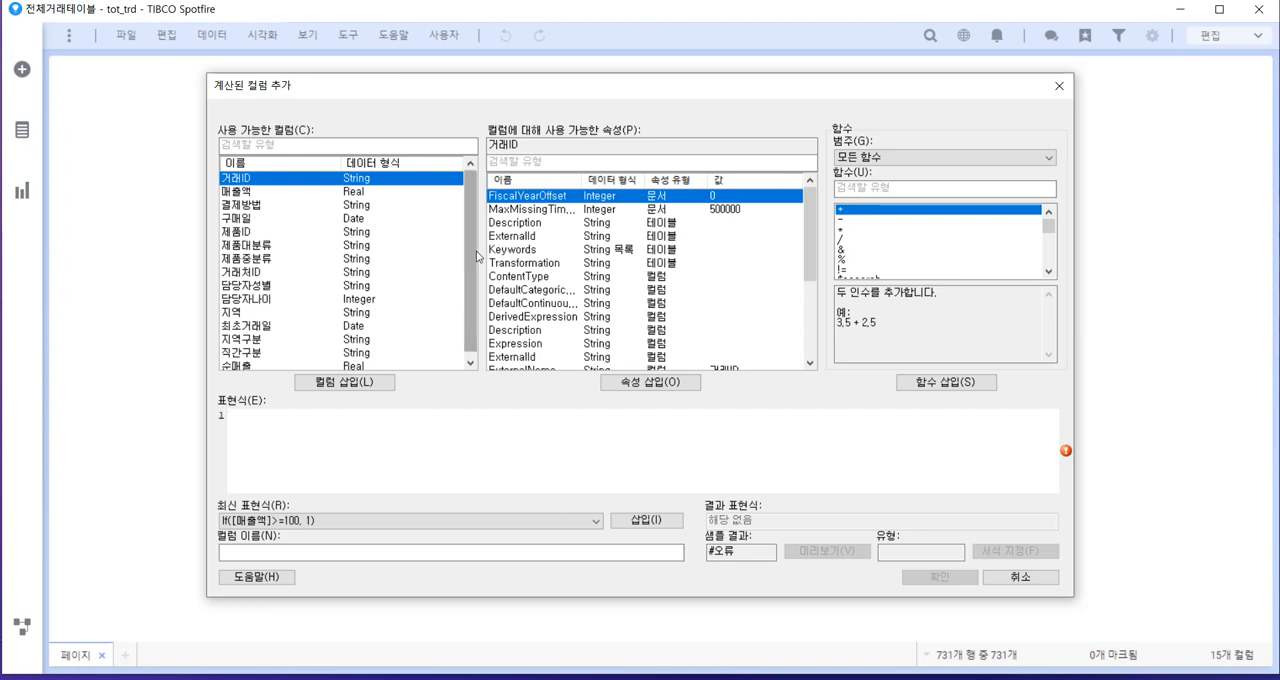
{"action": "scroll", "coordinate": [474, 264], "scroll_direction": "down", "scroll_amount": 1}
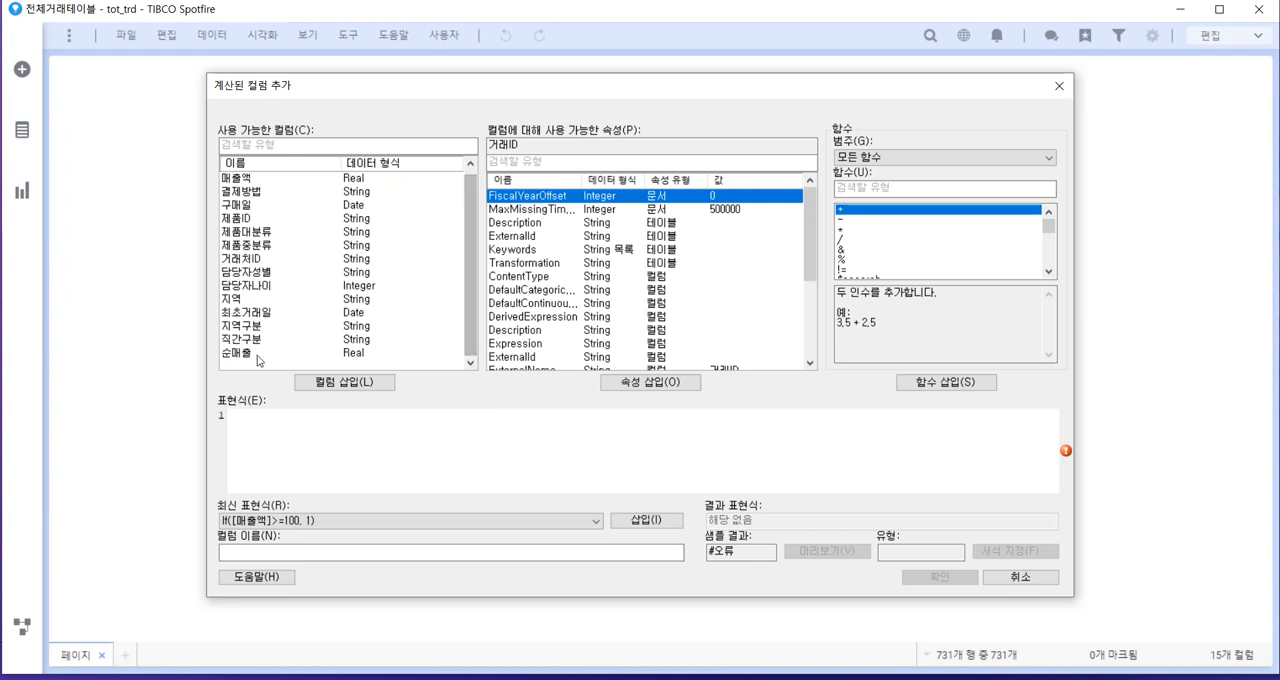
{"action": "left_click", "coordinate": [283, 353]}
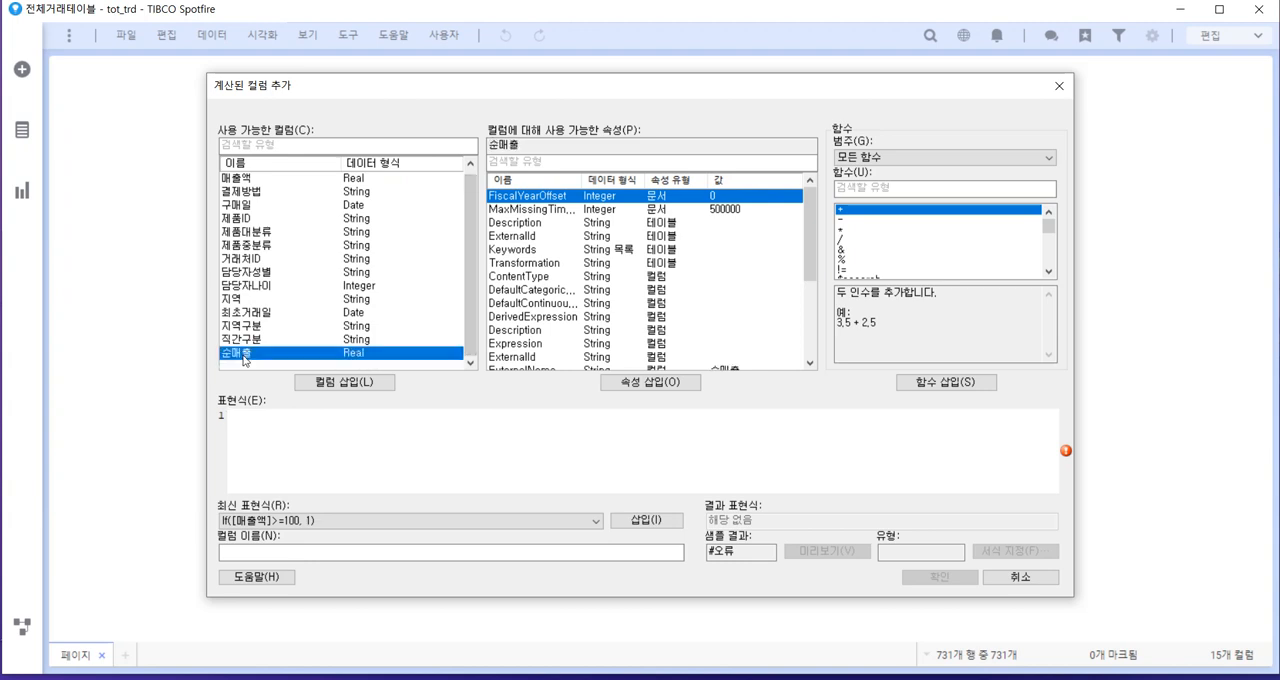
{"action": "left_click", "coordinate": [370, 385]}
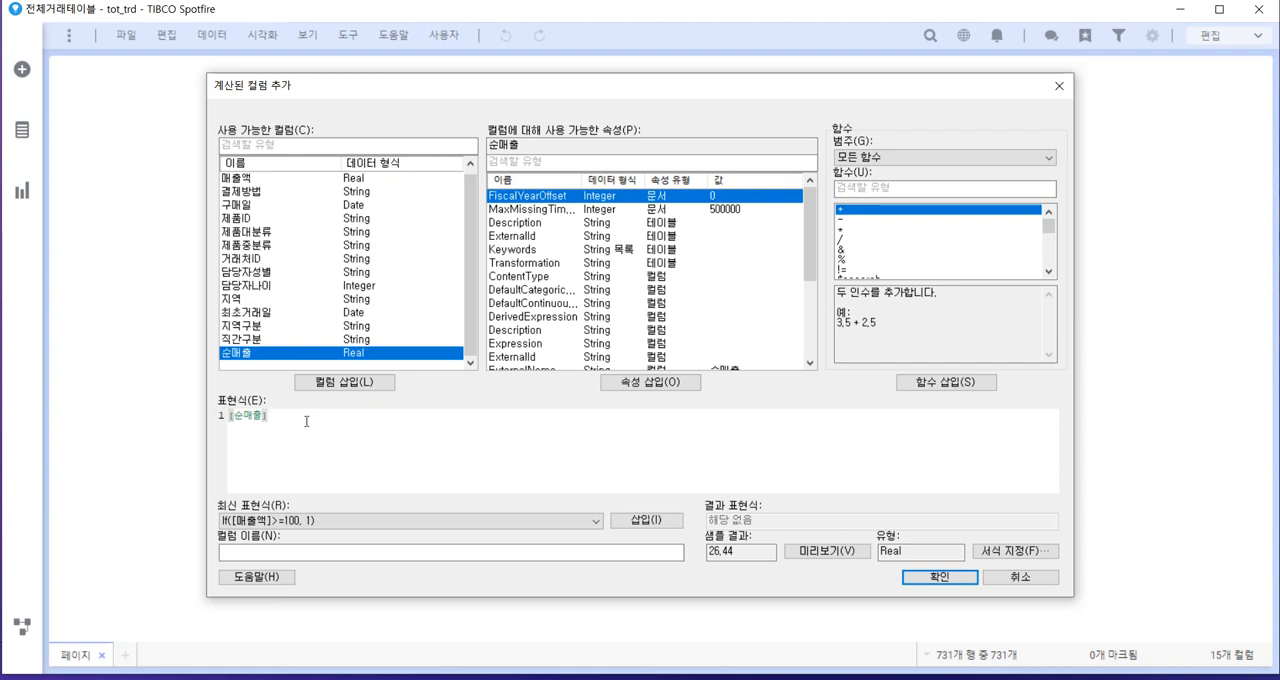
Complete the calculated column's expression as [순매출] * .15, inserting the multiplication operator from the function list
{"action": "type", "text": "*"}
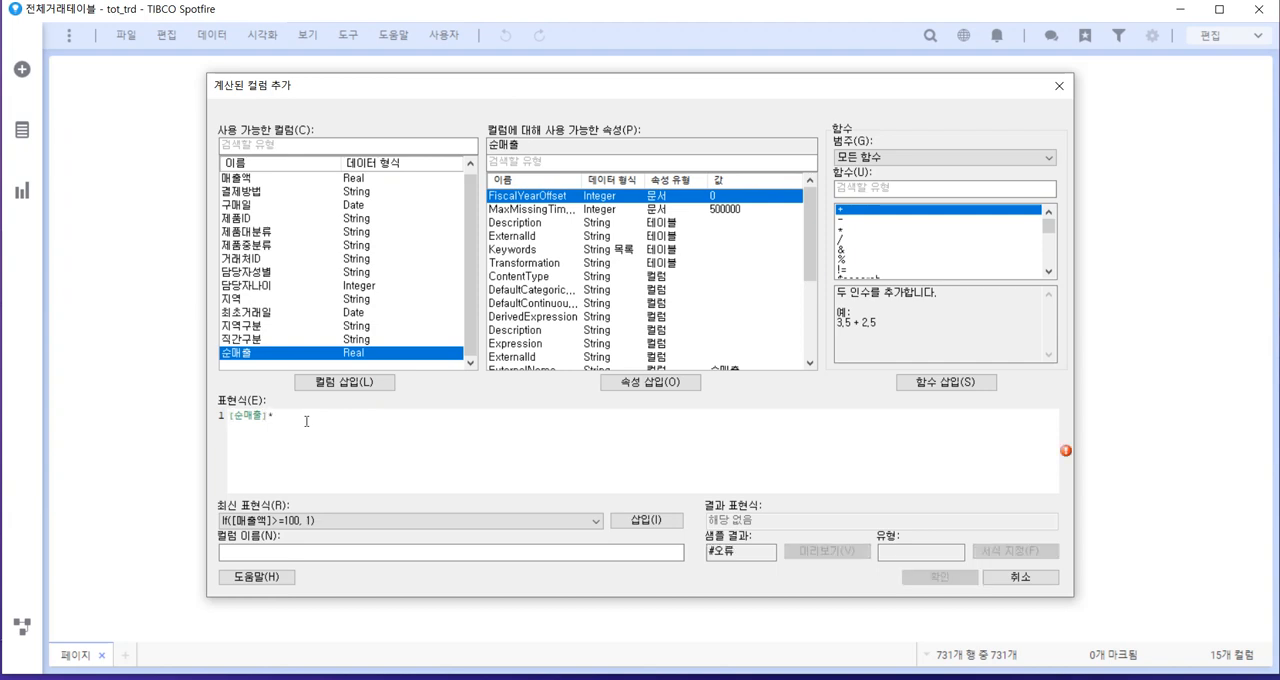
{"action": "key", "text": "BackSpace"}
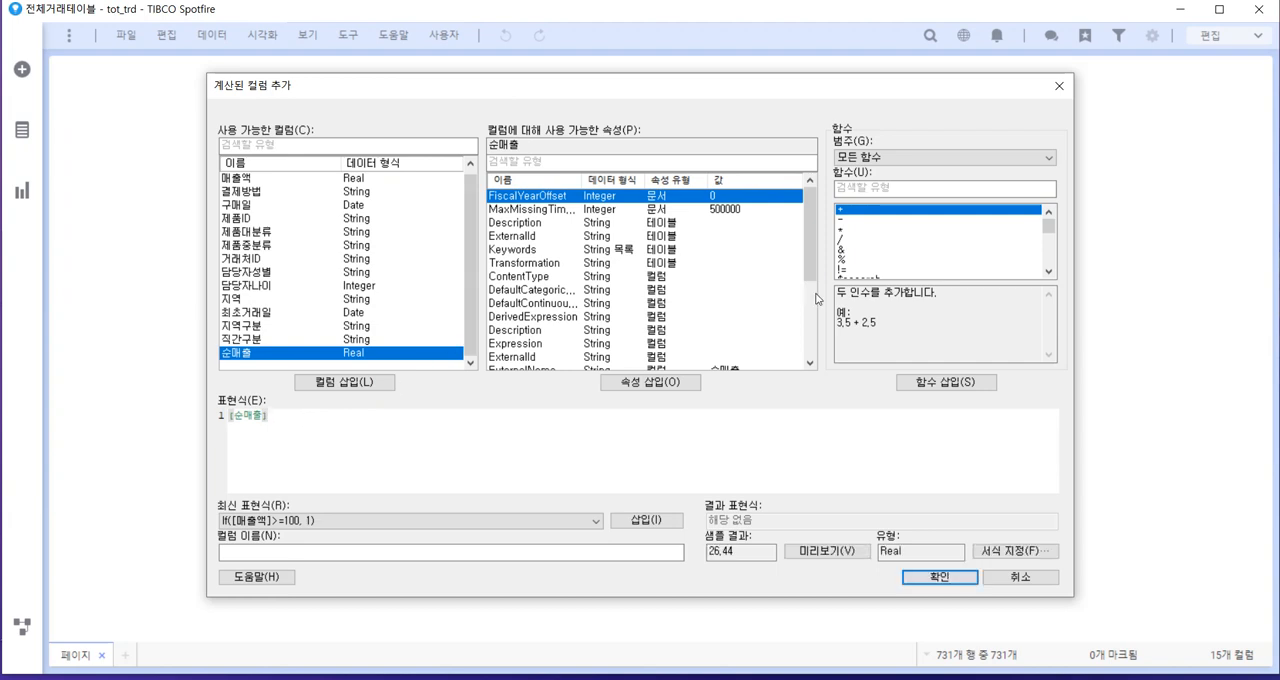
{"action": "left_click", "coordinate": [858, 229]}
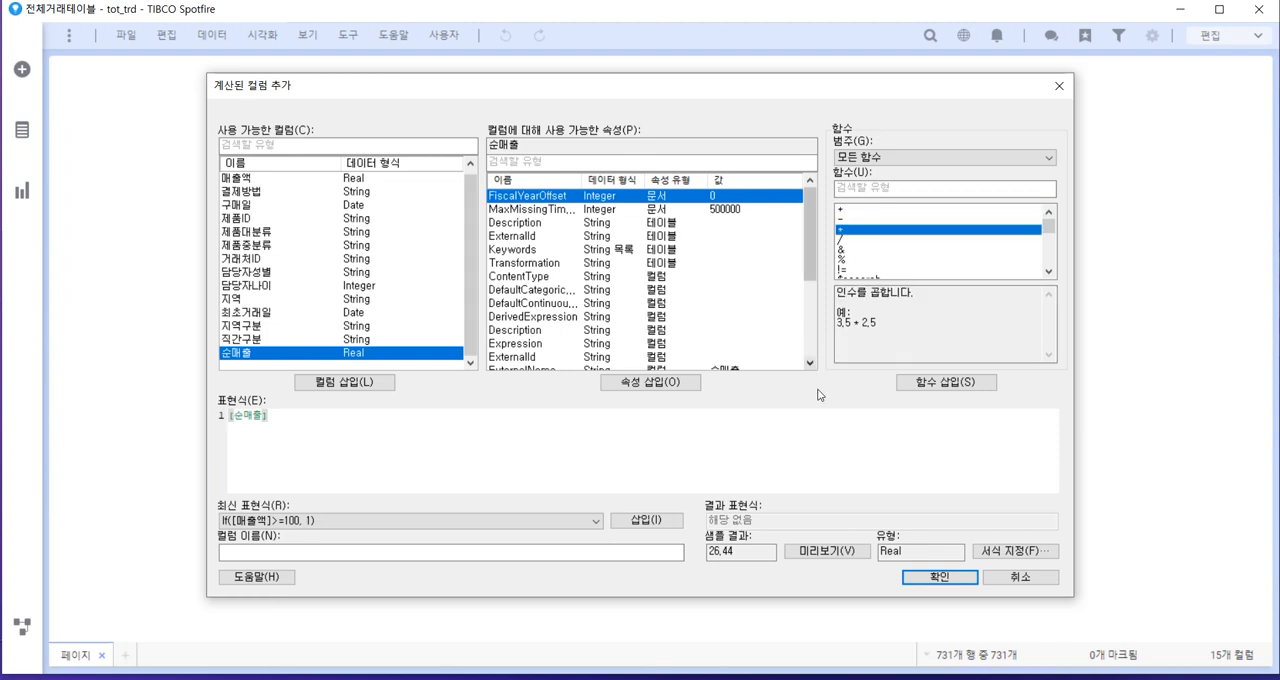
{"action": "left_click", "coordinate": [938, 384]}
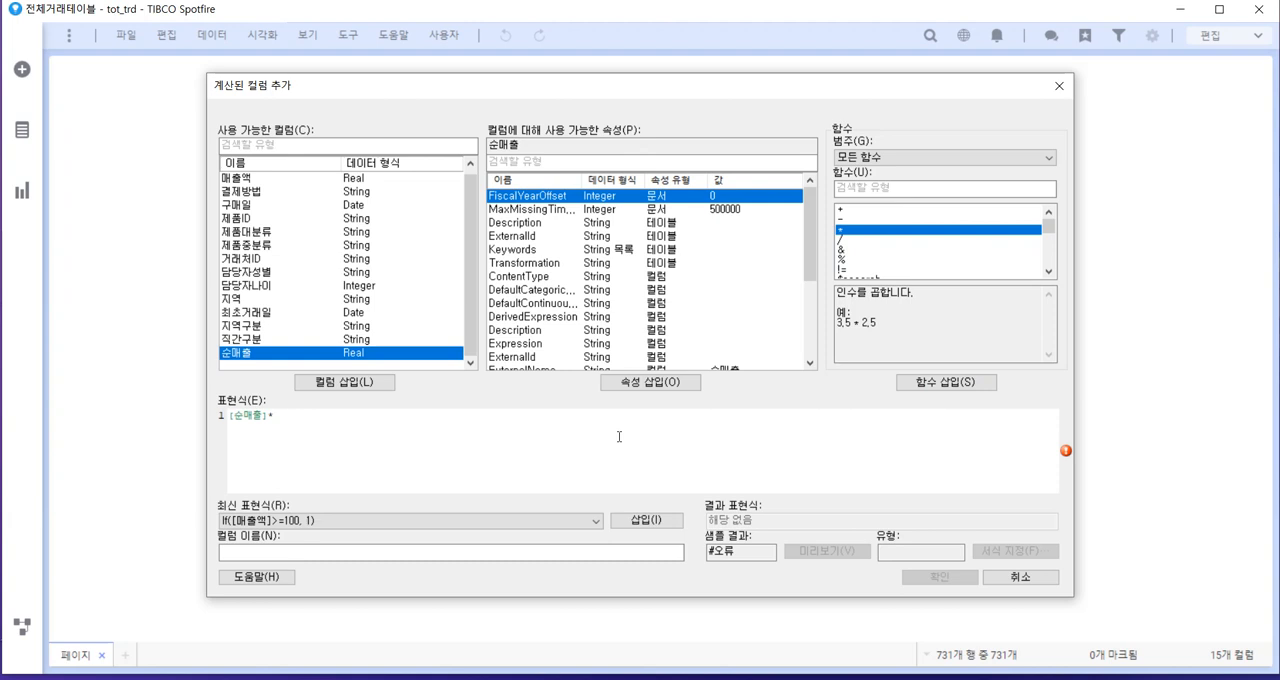
{"action": "type", "text": "0"}
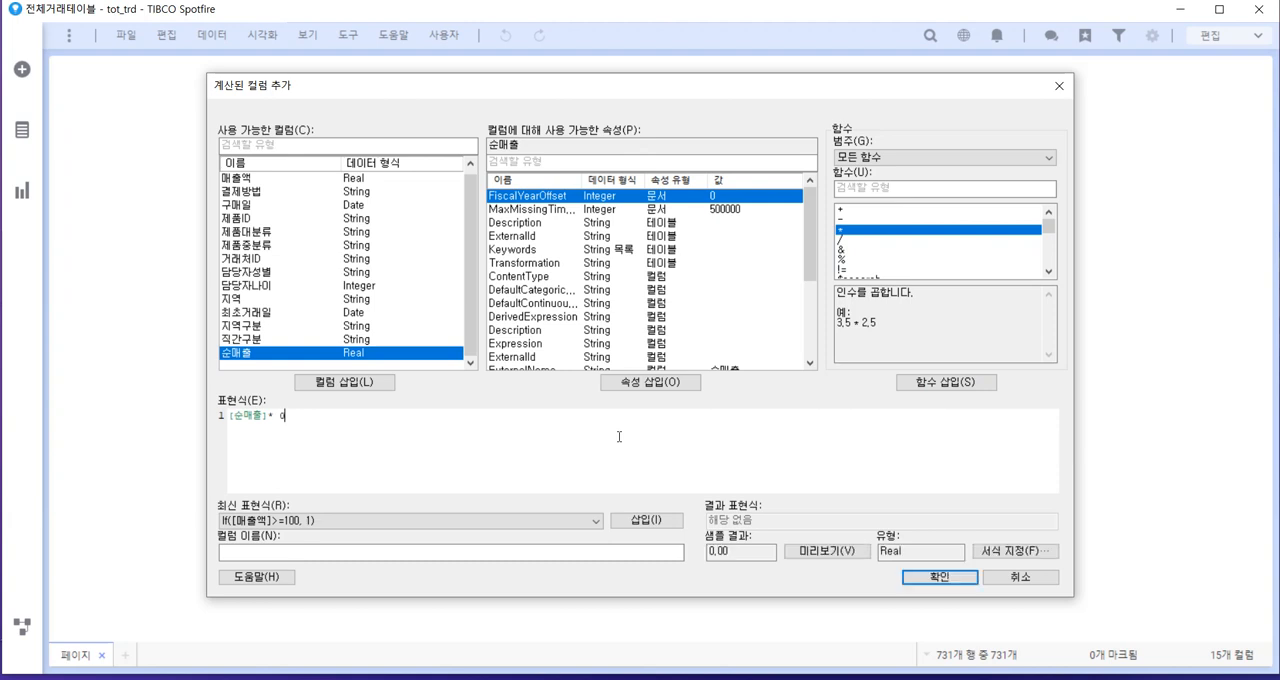
{"action": "type", "text": ".15"}
{"action": "key", "text": "BackSpace"}
{"action": "key", "text": "BackSpace"}
{"action": "key", "text": "BackSpace"}
{"action": "key", "text": "BackSpace"}
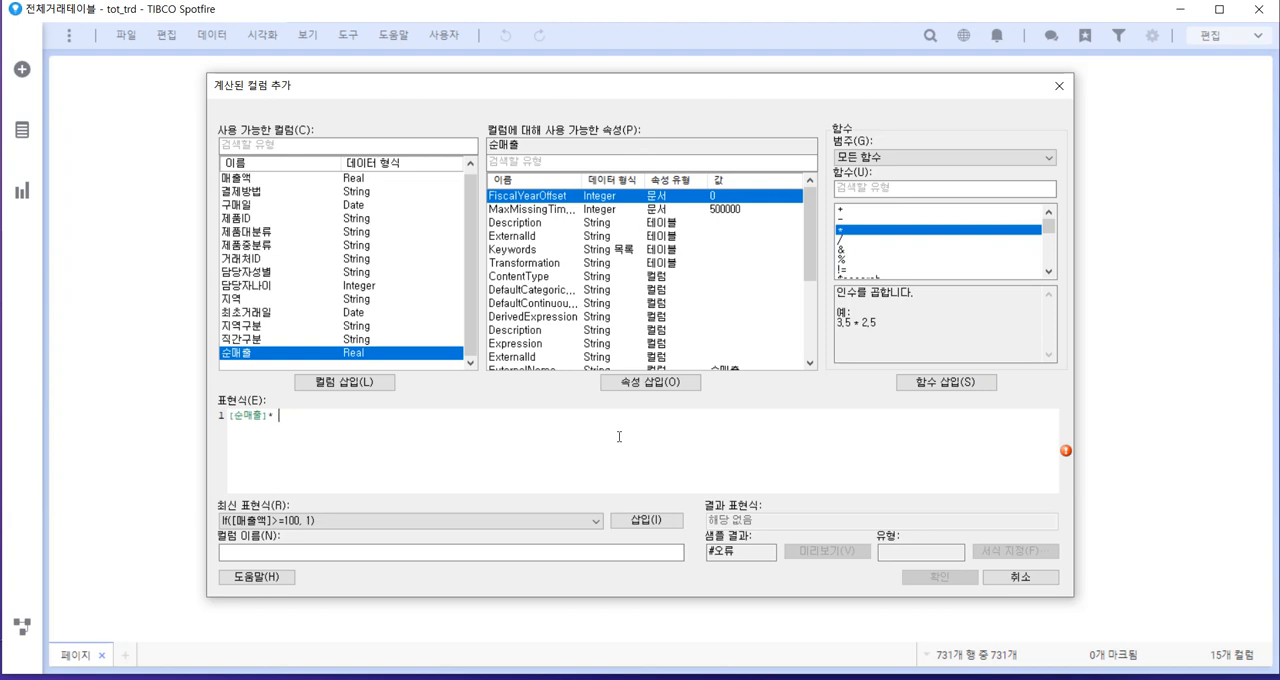
{"action": "type", "text": ".15"}
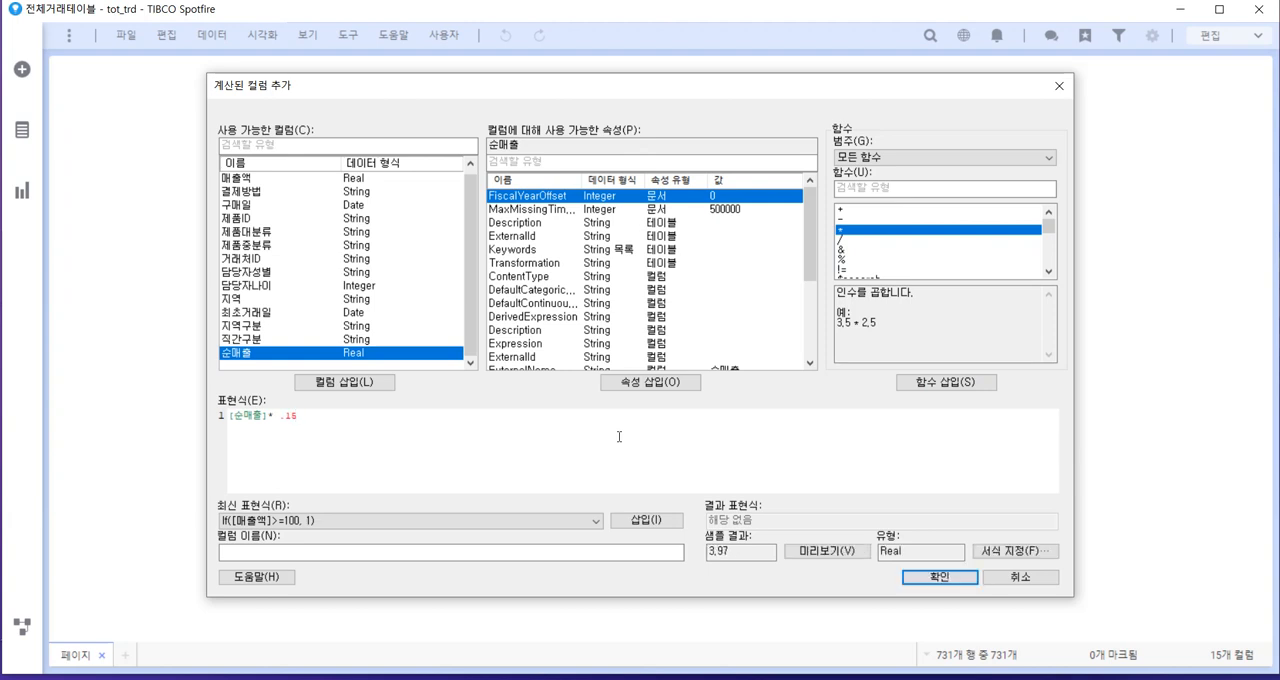
Name the calculated column 순이익 and add it to the data table
{"action": "left_click", "coordinate": [281, 553]}
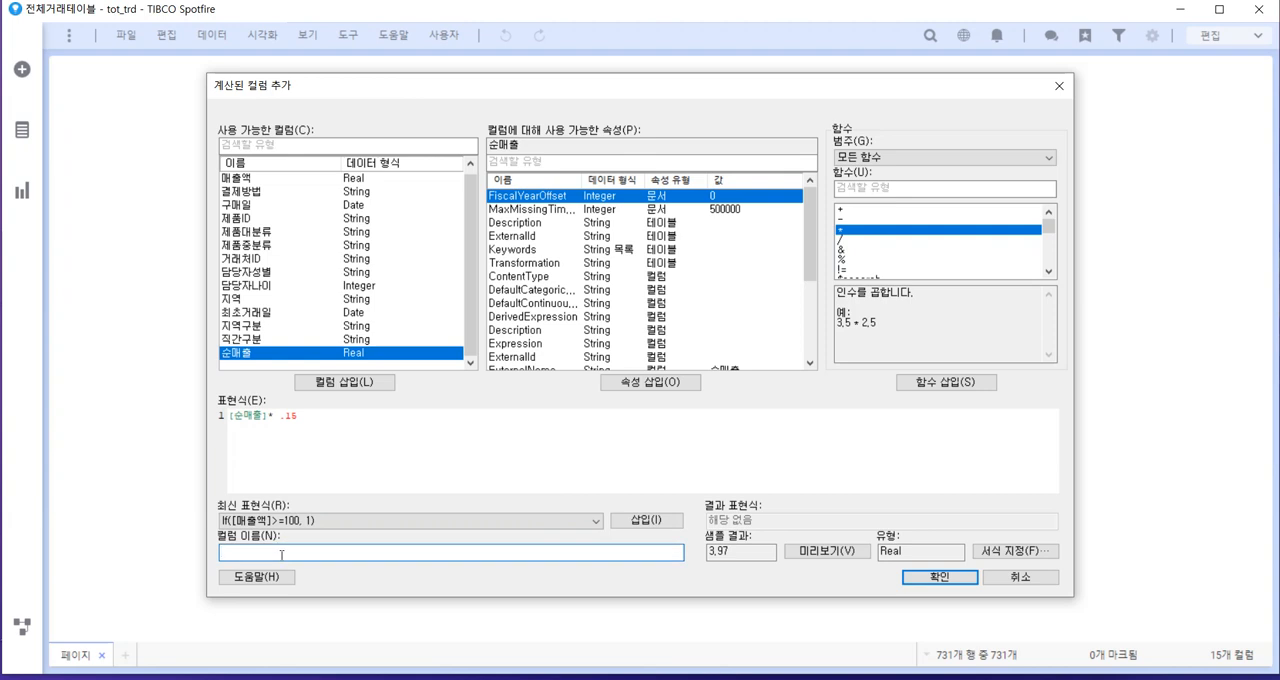
{"action": "type", "text": "tns"}
{"action": "key", "text": "BackSpace"}
{"action": "key", "text": "BackSpace"}
{"action": "key", "text": "BackSpace"}
{"action": "type", "text": "순매"}
{"action": "type", "text": "익"}
{"action": "left_click", "coordinate": [920, 579]}
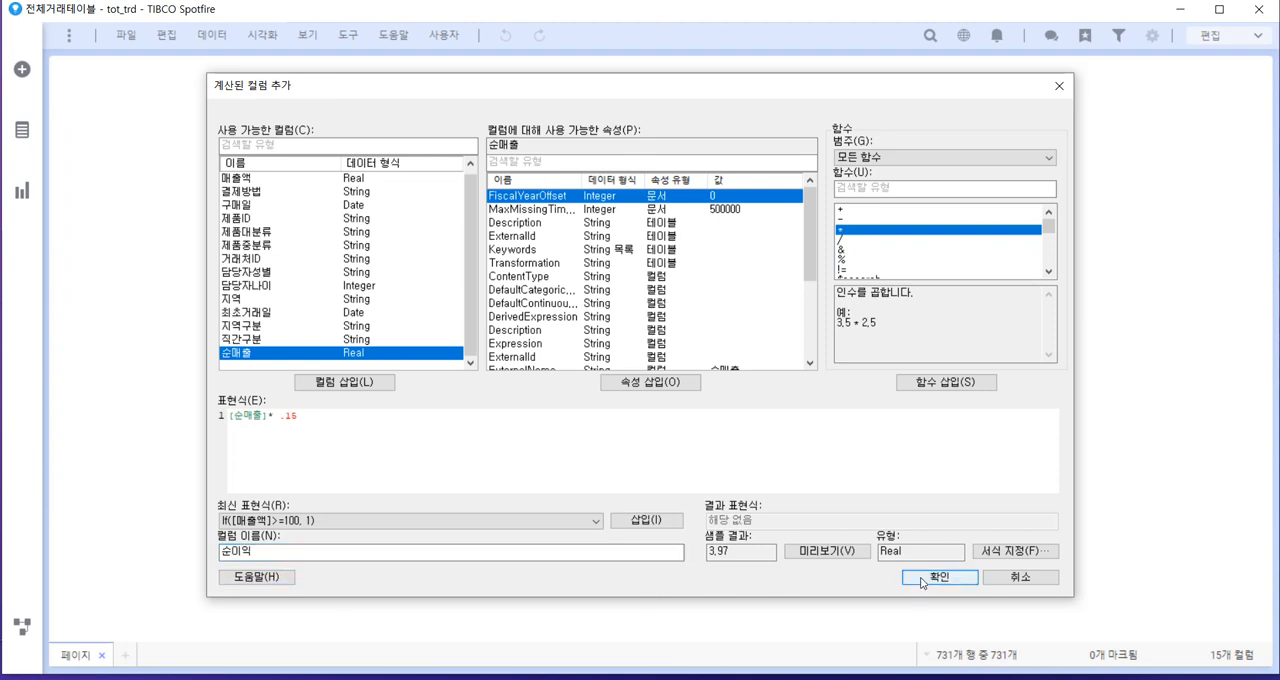
Create a table visualization of 전체거래테이블 - tot_trd and bring its 순매출 and 순이익 columns into view
{"action": "left_click", "coordinate": [22, 196]}
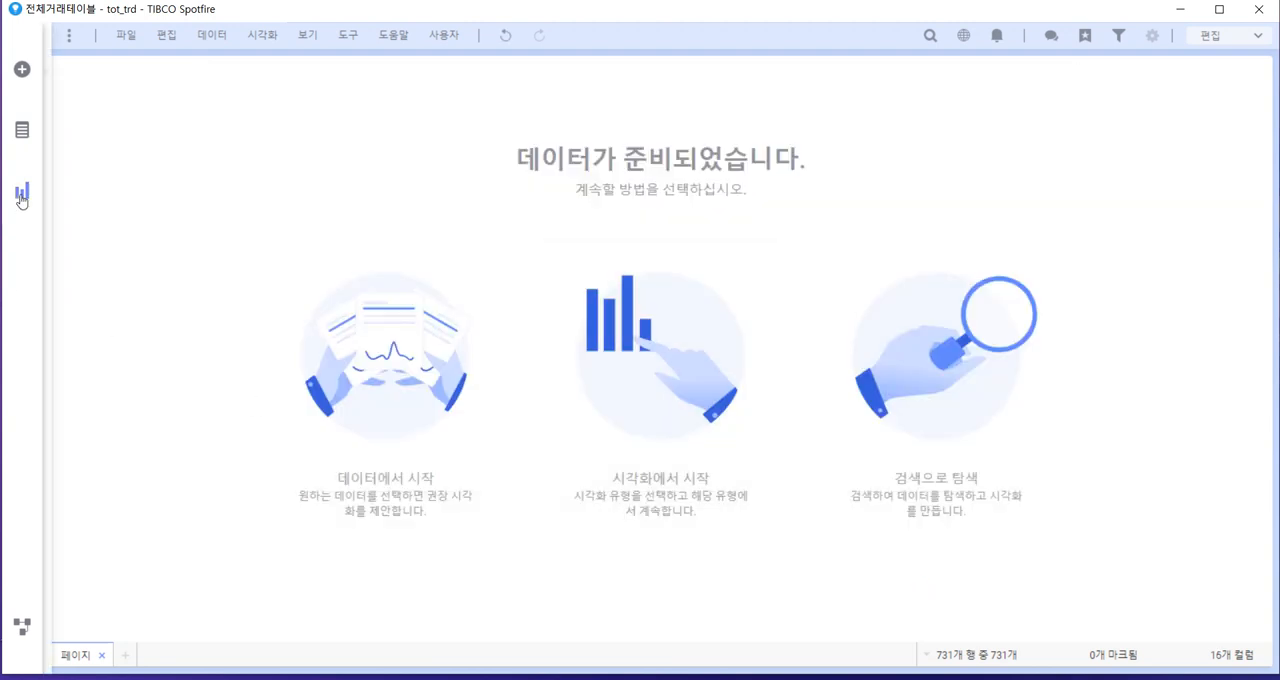
{"action": "left_click", "coordinate": [22, 130]}
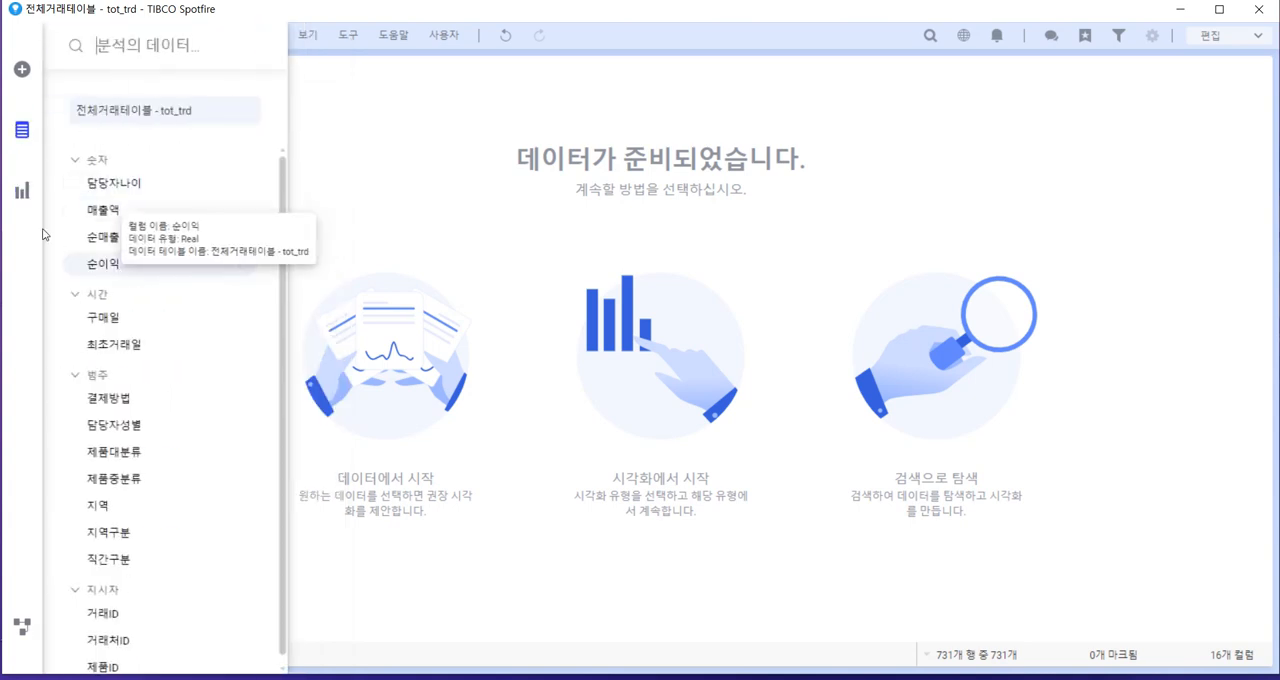
{"action": "left_click", "coordinate": [22, 190]}
{"action": "left_click", "coordinate": [101, 100]}
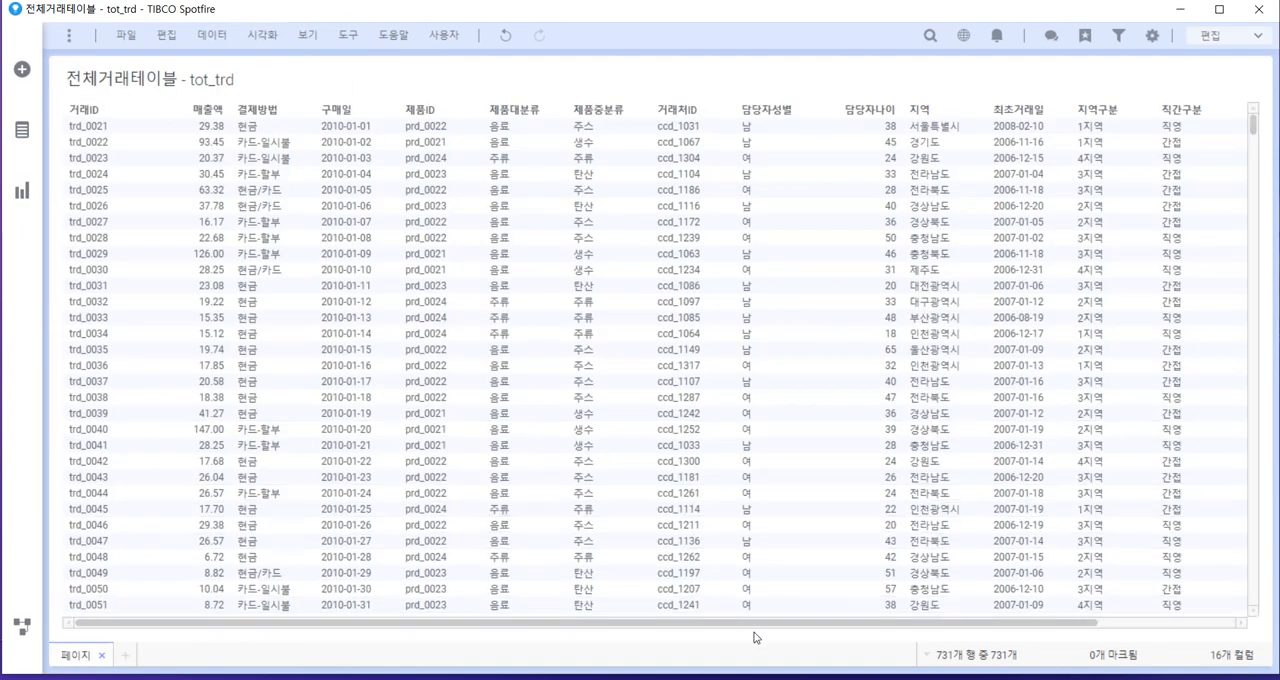
{"action": "scroll", "coordinate": [757, 632], "scroll_direction": "right", "scroll_amount": 3}
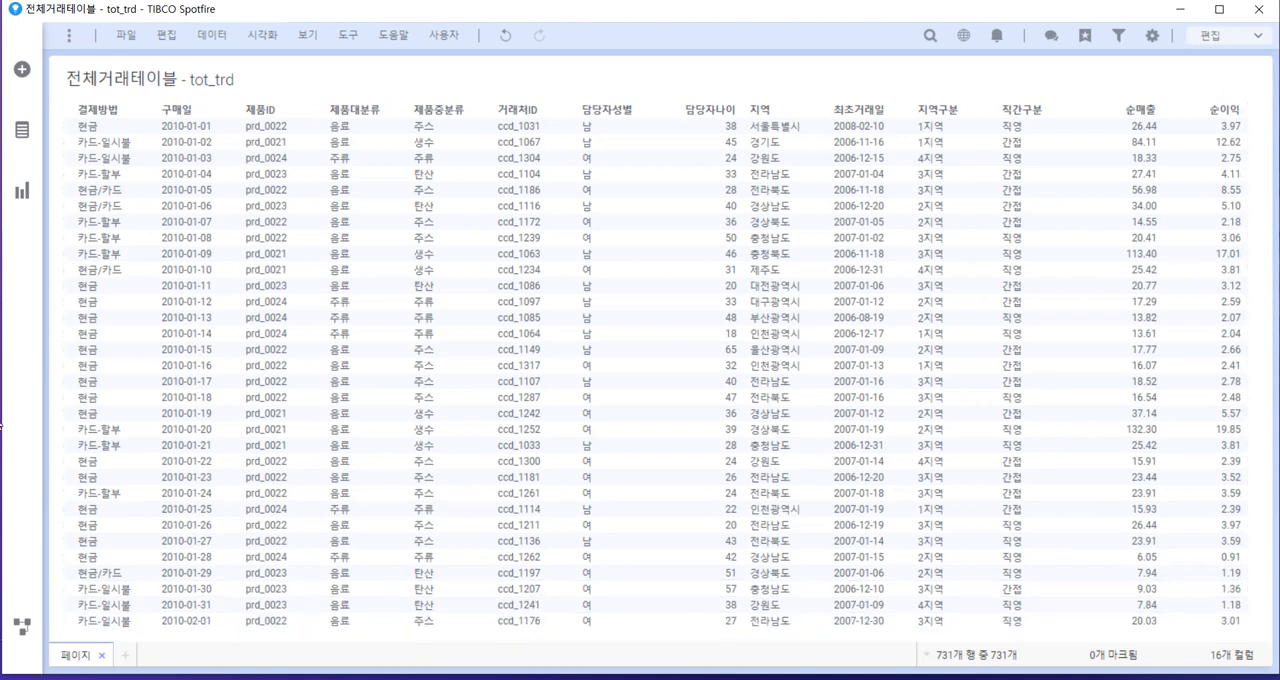
Add a bar chart beside the table and set its category axis to 지역
{"action": "left_click", "coordinate": [22, 193]}
{"action": "left_click", "coordinate": [170, 260]}
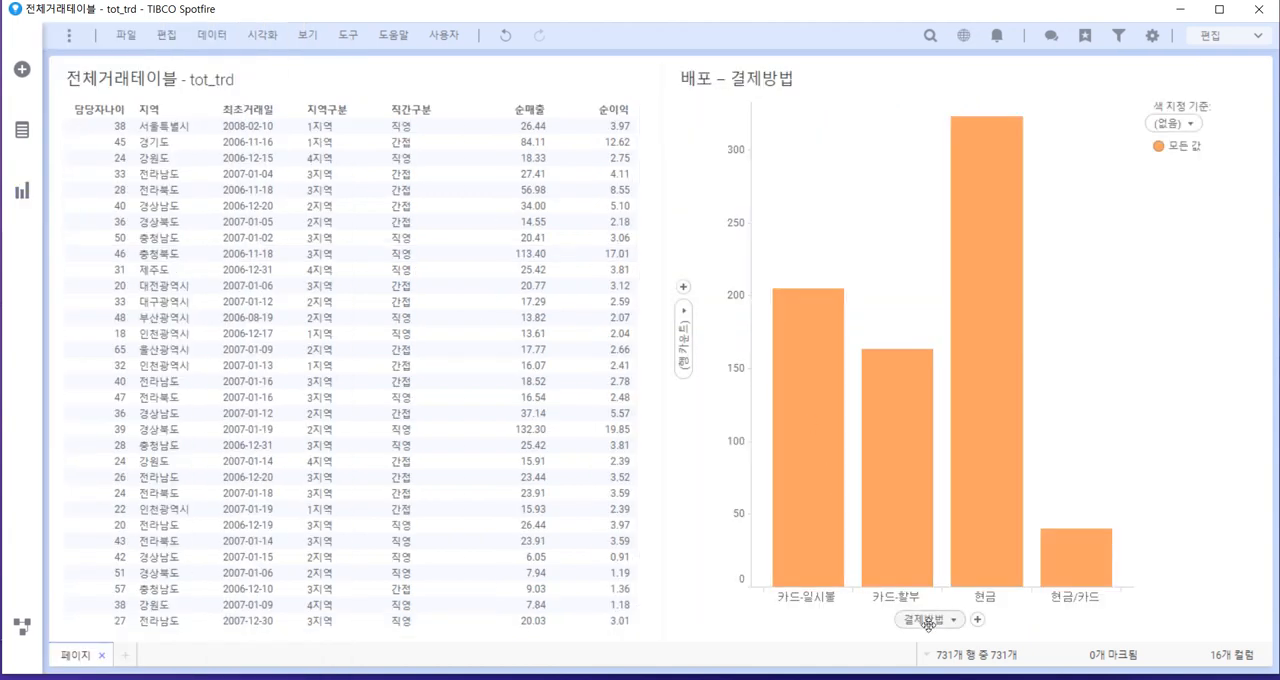
{"action": "left_click", "coordinate": [929, 620]}
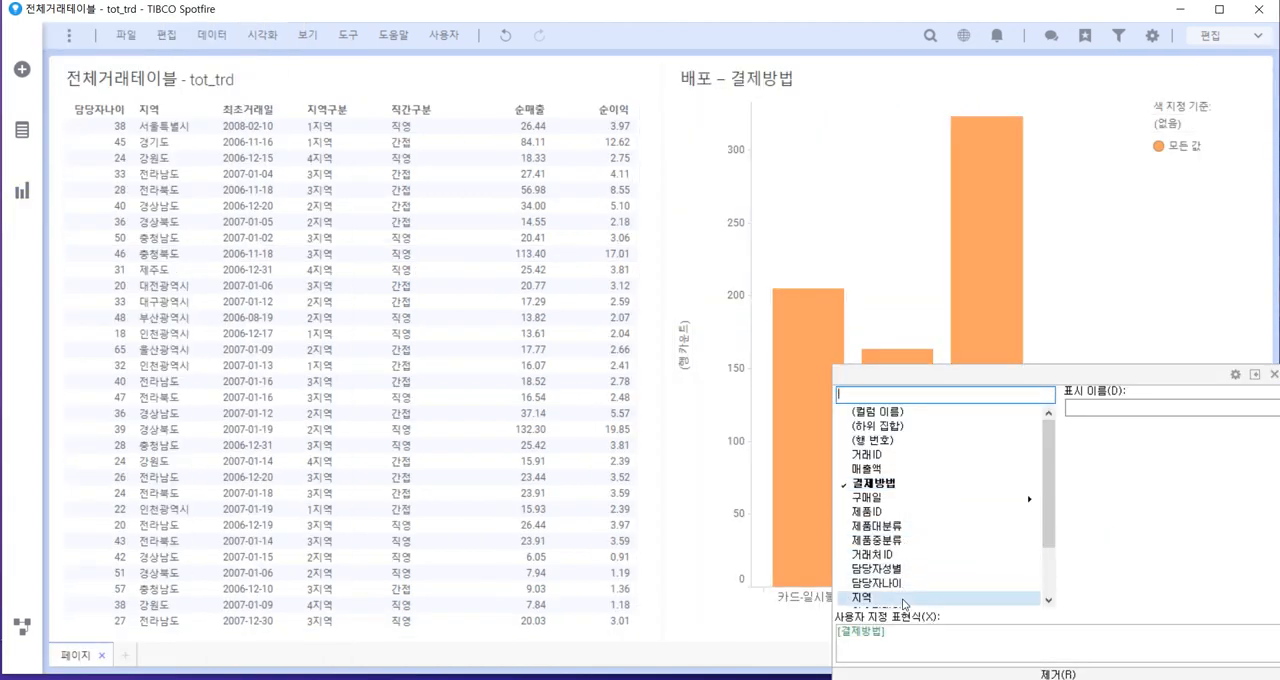
{"action": "left_click", "coordinate": [862, 597]}
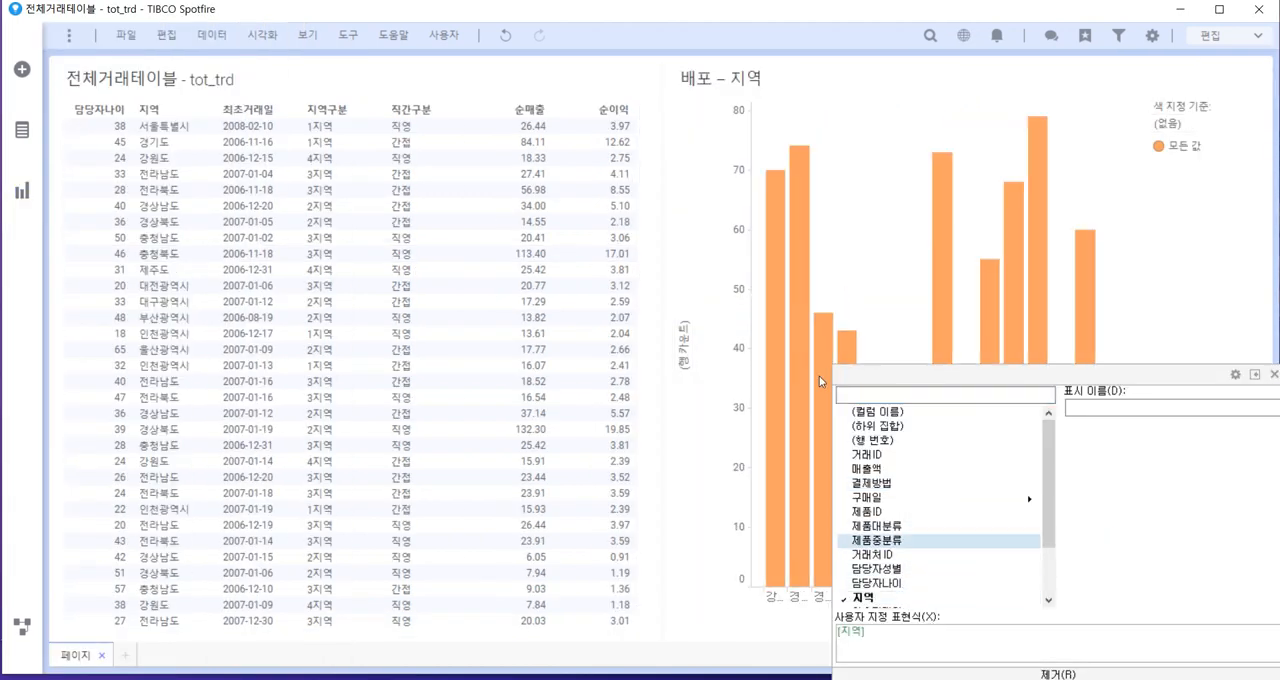
Set the bar chart's value axis to 순이익 with the Avg (평균) aggregation
{"action": "left_click", "coordinate": [682, 318]}
{"action": "scroll", "coordinate": [820, 440], "scroll_direction": "down", "scroll_amount": 1}
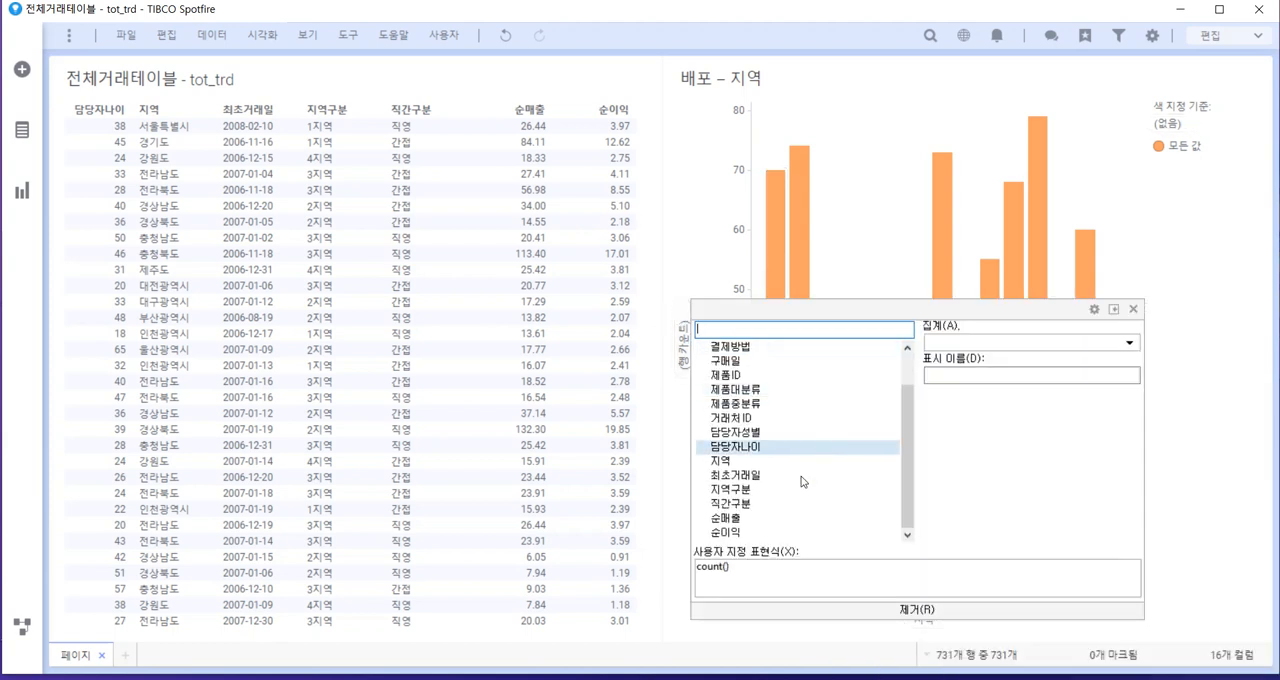
{"action": "left_click", "coordinate": [745, 533]}
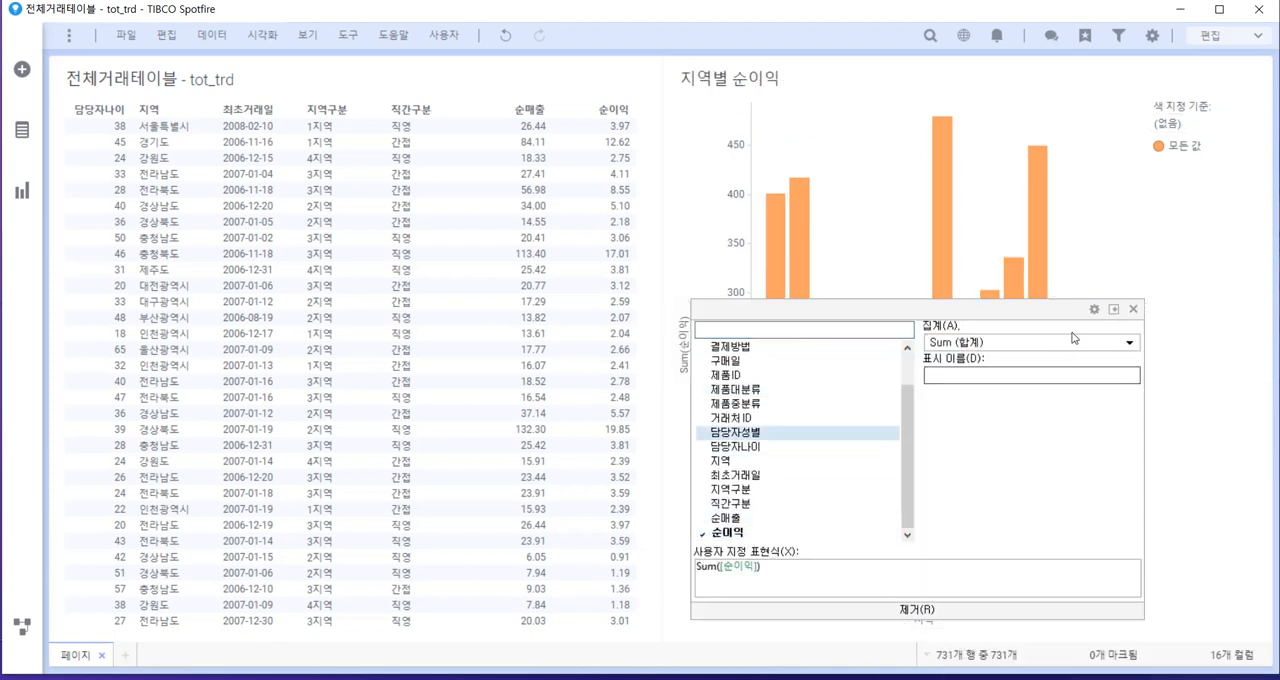
{"action": "left_click", "coordinate": [1075, 343]}
{"action": "left_click", "coordinate": [997, 391]}
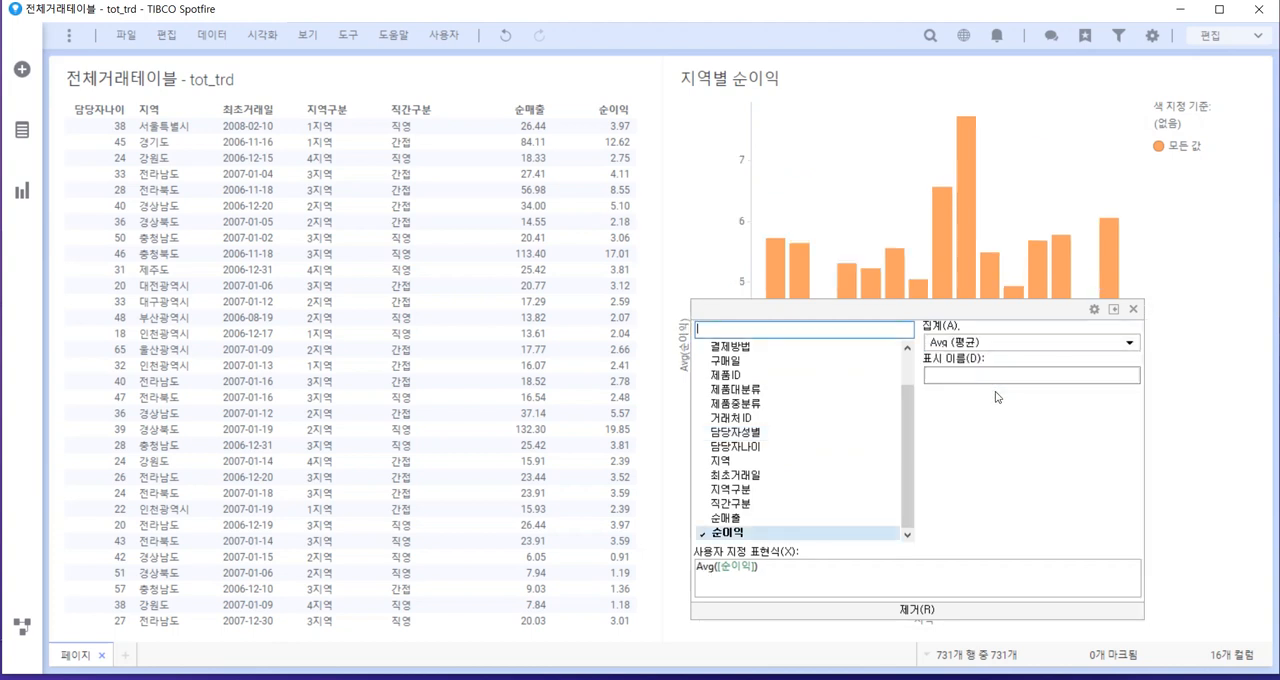
{"action": "left_click", "coordinate": [1219, 237]}
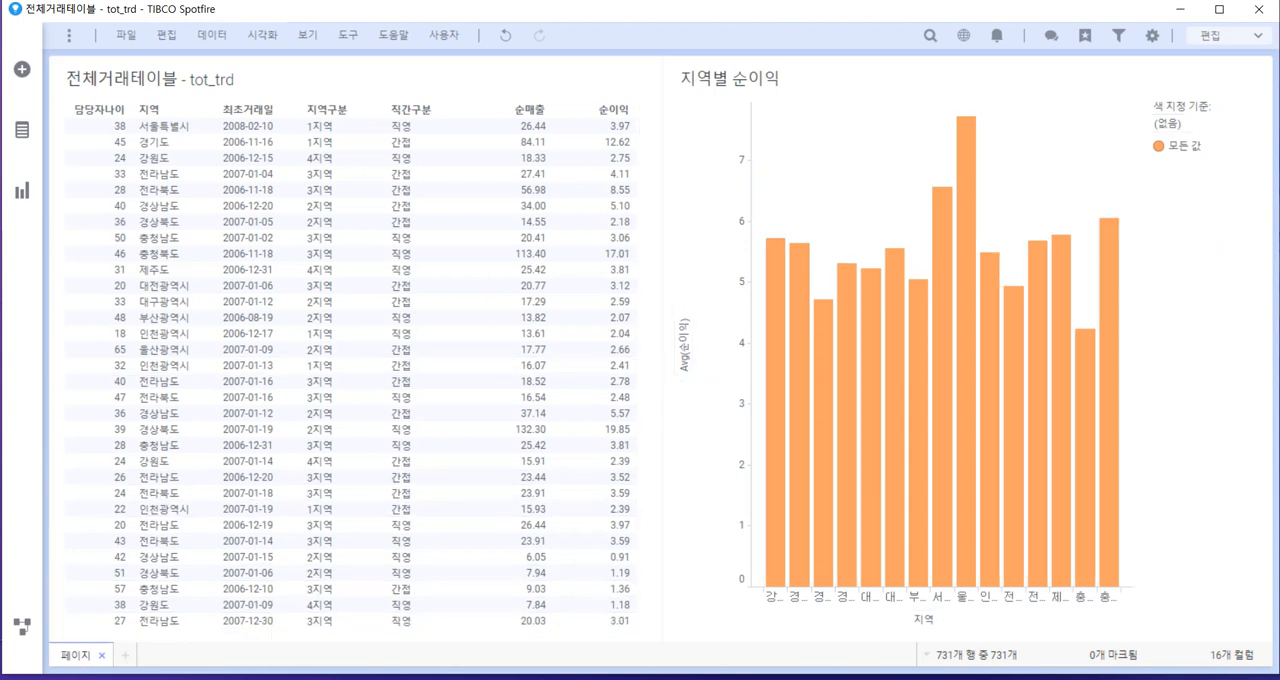
Add a new page to the analysis and start another calculated column
{"action": "left_click", "coordinate": [125, 655]}
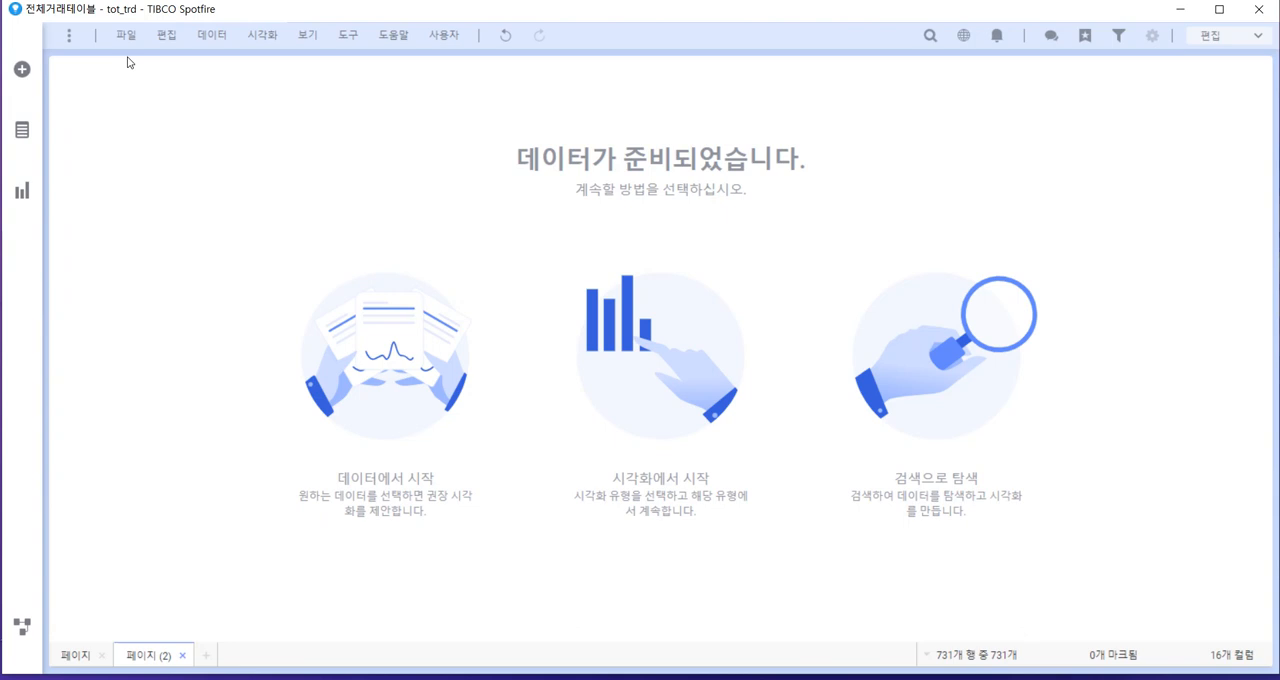
{"action": "left_click", "coordinate": [204, 40]}
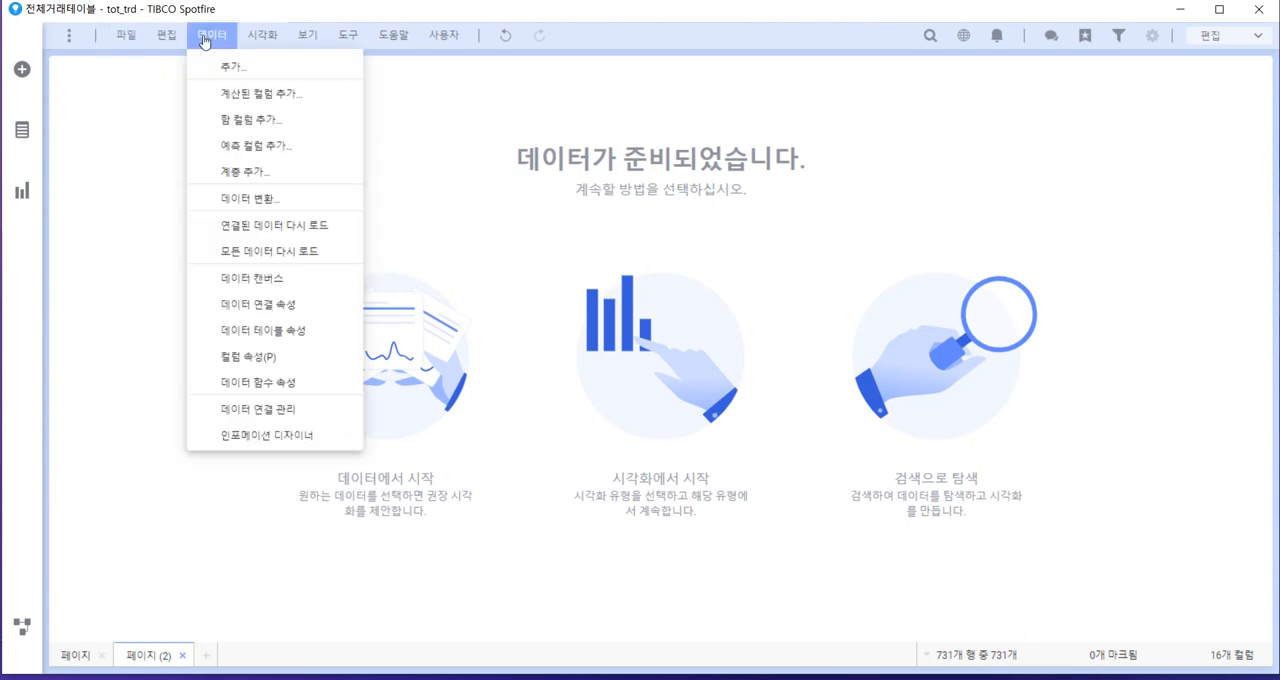
{"action": "left_click", "coordinate": [261, 96]}
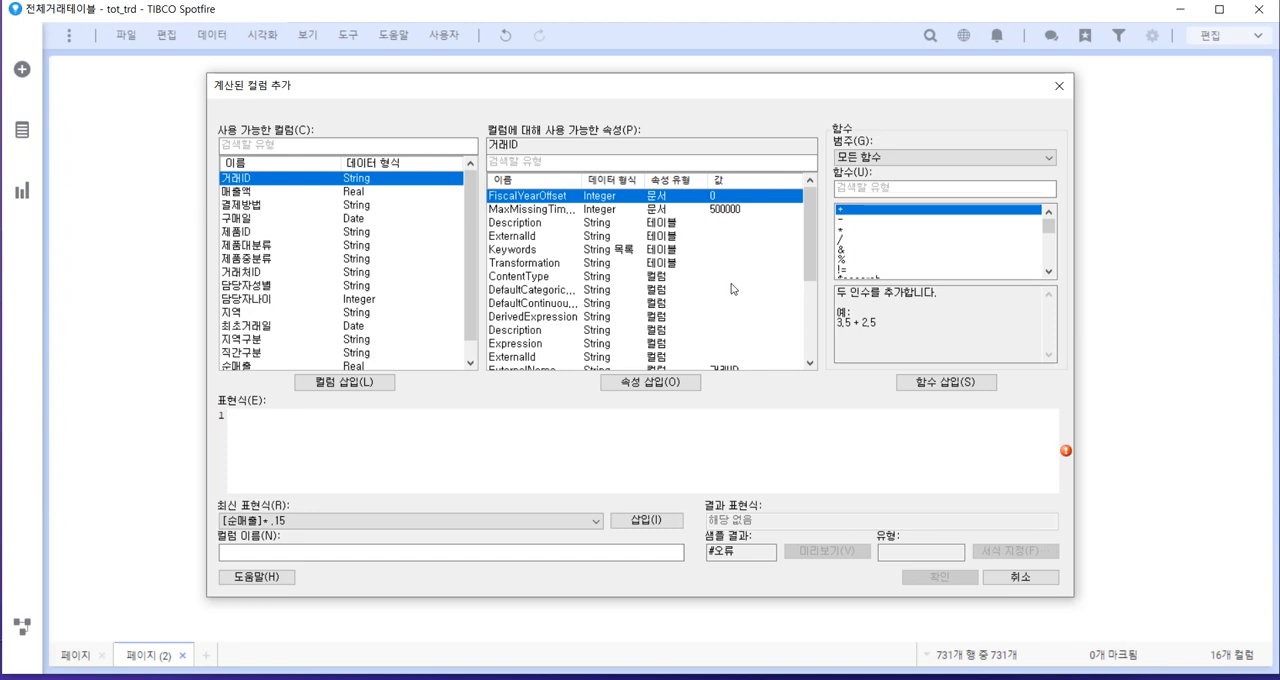
Search the calculated column's function list for "if"
{"action": "left_click", "coordinate": [858, 189]}
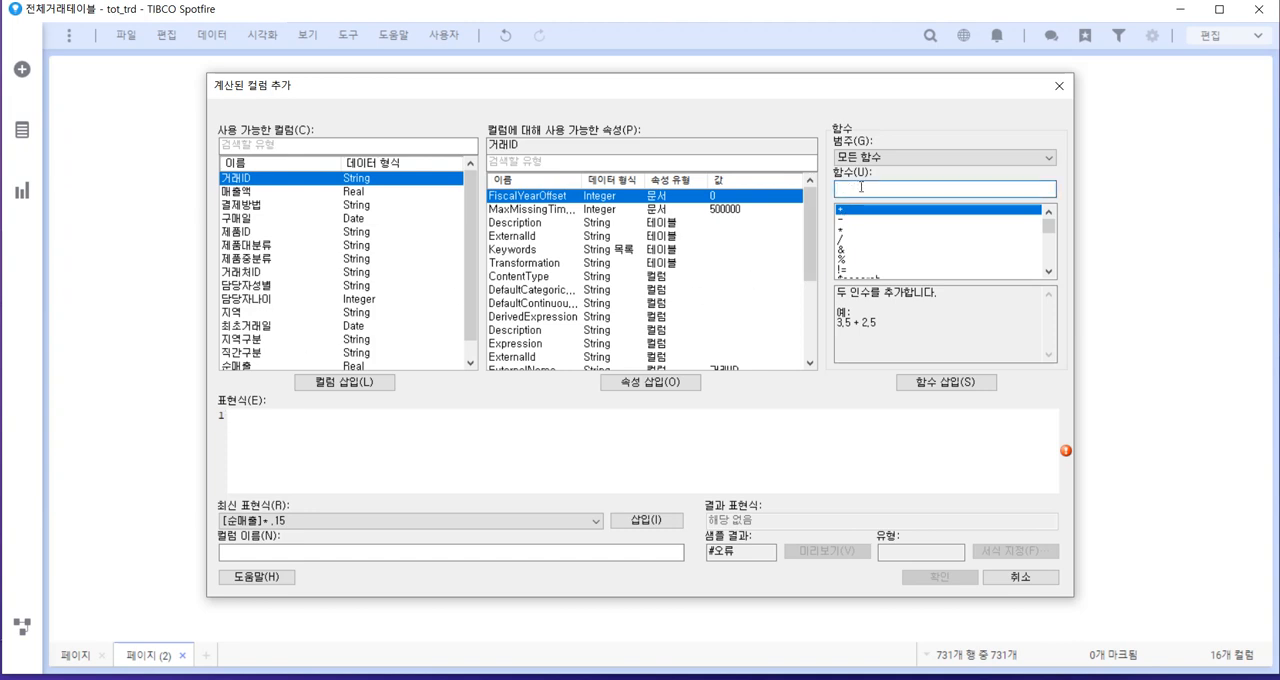
{"action": "type", "text": "ㅑ"}
{"action": "key", "text": "Hangul"}
{"action": "key", "text": "BackSpace"}
{"action": "type", "text": "i"}
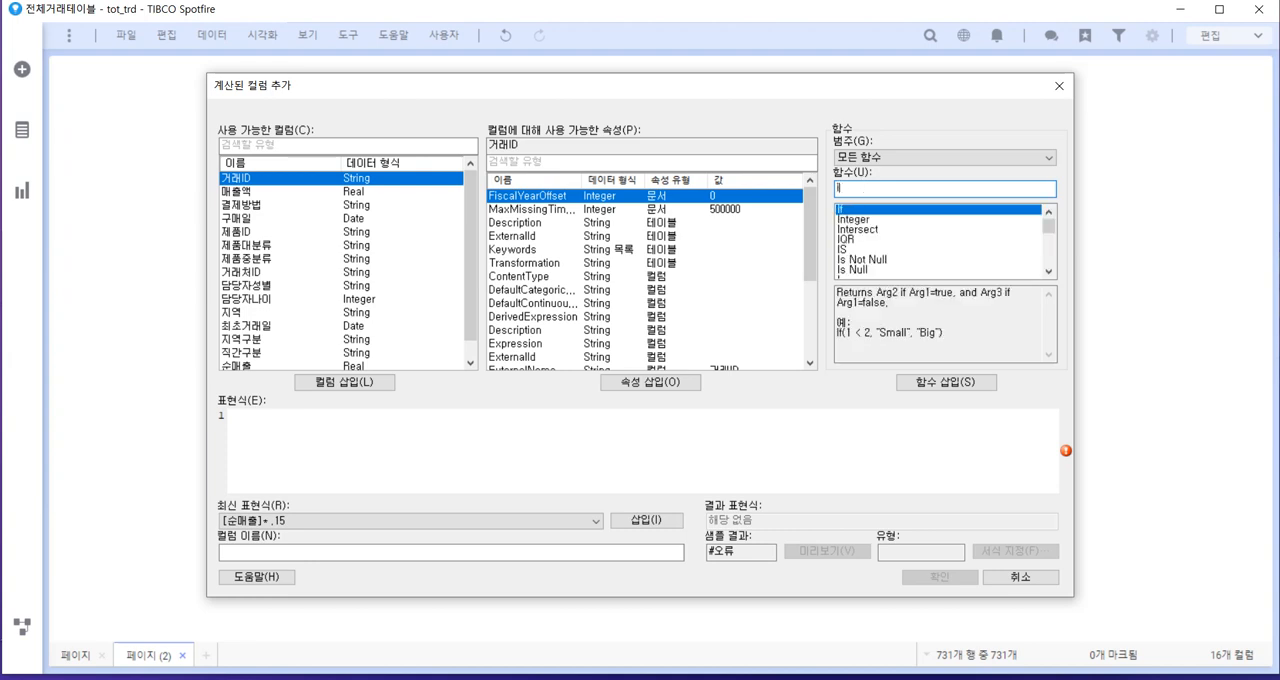
{"action": "type", "text": "f"}
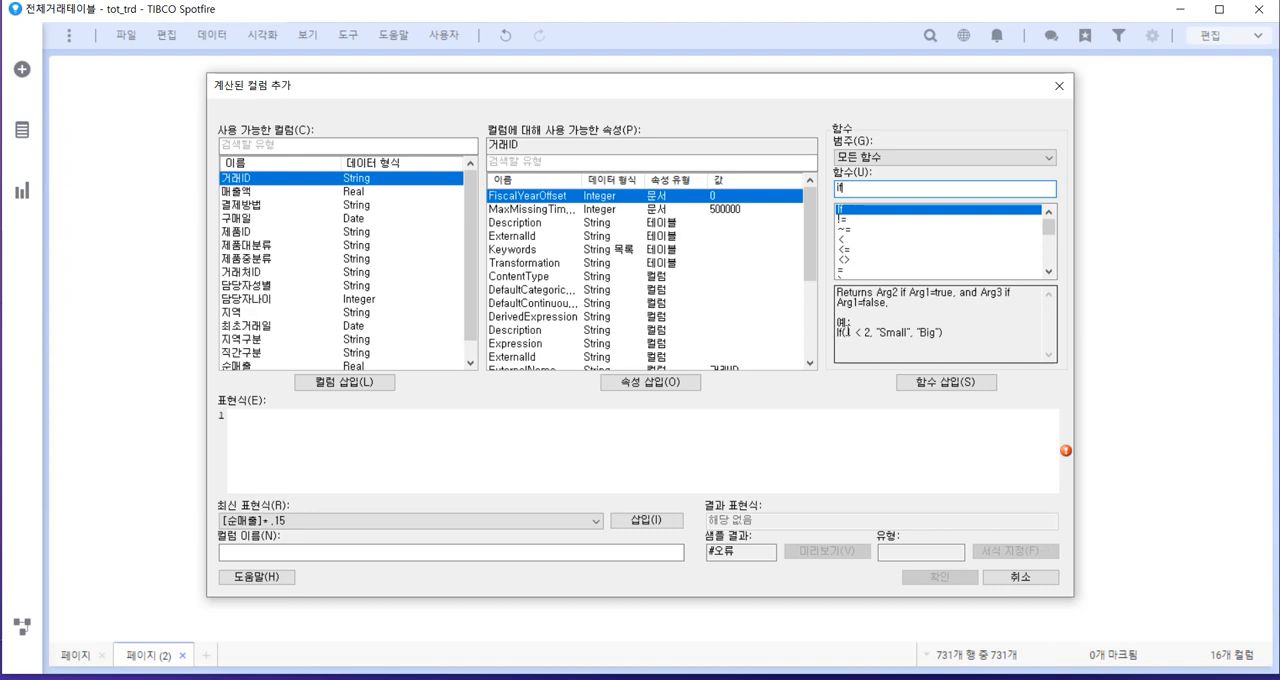
Examine the condition and the two result arguments in the If example, and insert the If function into the expression
{"action": "left_click_drag", "start_coordinate": [837, 333], "coordinate": [872, 331]}
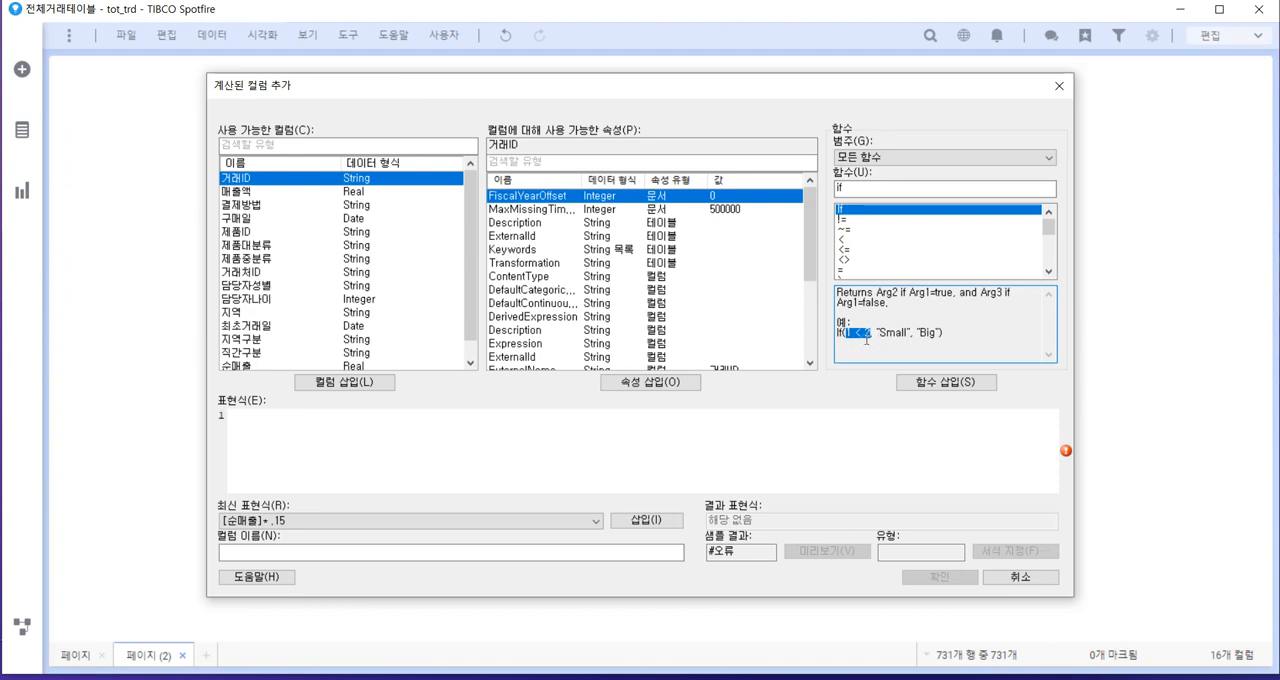
{"action": "left_click_drag", "start_coordinate": [880, 331], "coordinate": [910, 332]}
{"action": "left_click_drag", "start_coordinate": [922, 332], "coordinate": [941, 328]}
{"action": "left_click", "coordinate": [849, 356]}
{"action": "left_click", "coordinate": [946, 382]}
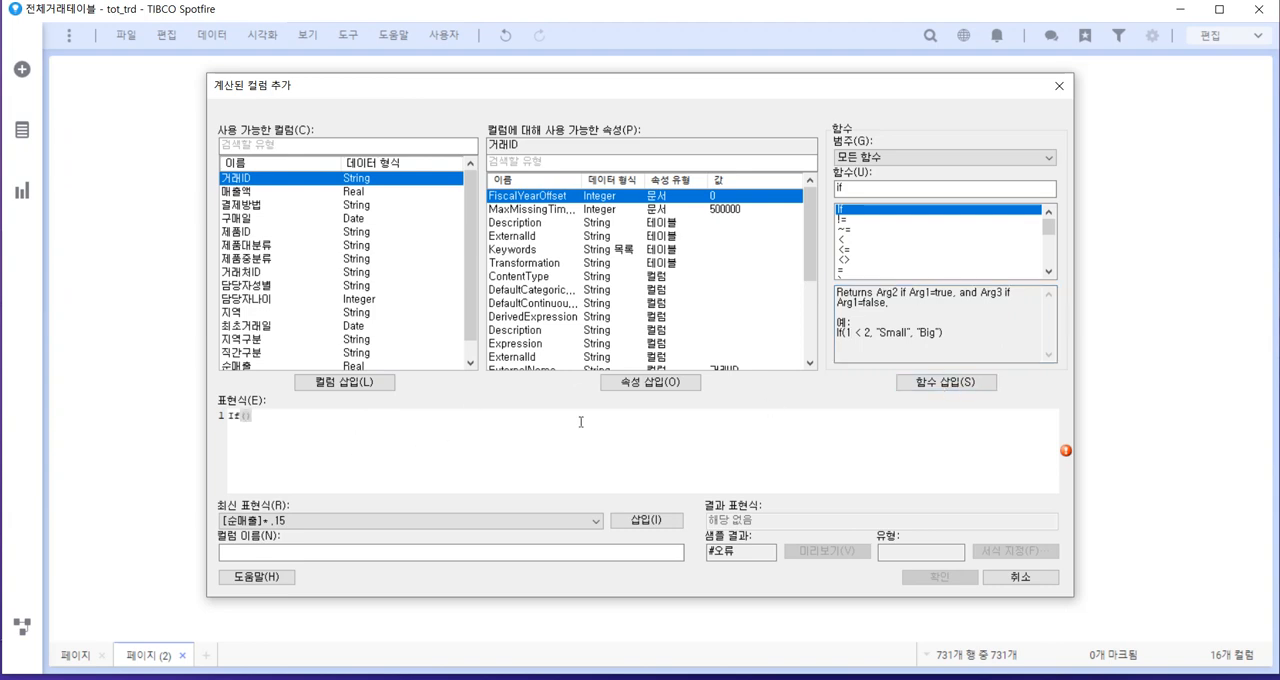
Clear the expression and enter the If function again from the autocomplete suggestions
{"action": "left_click_drag", "start_coordinate": [285, 415], "coordinate": [202, 410]}
{"action": "key", "text": "Delete"}
{"action": "type", "text": "if"}
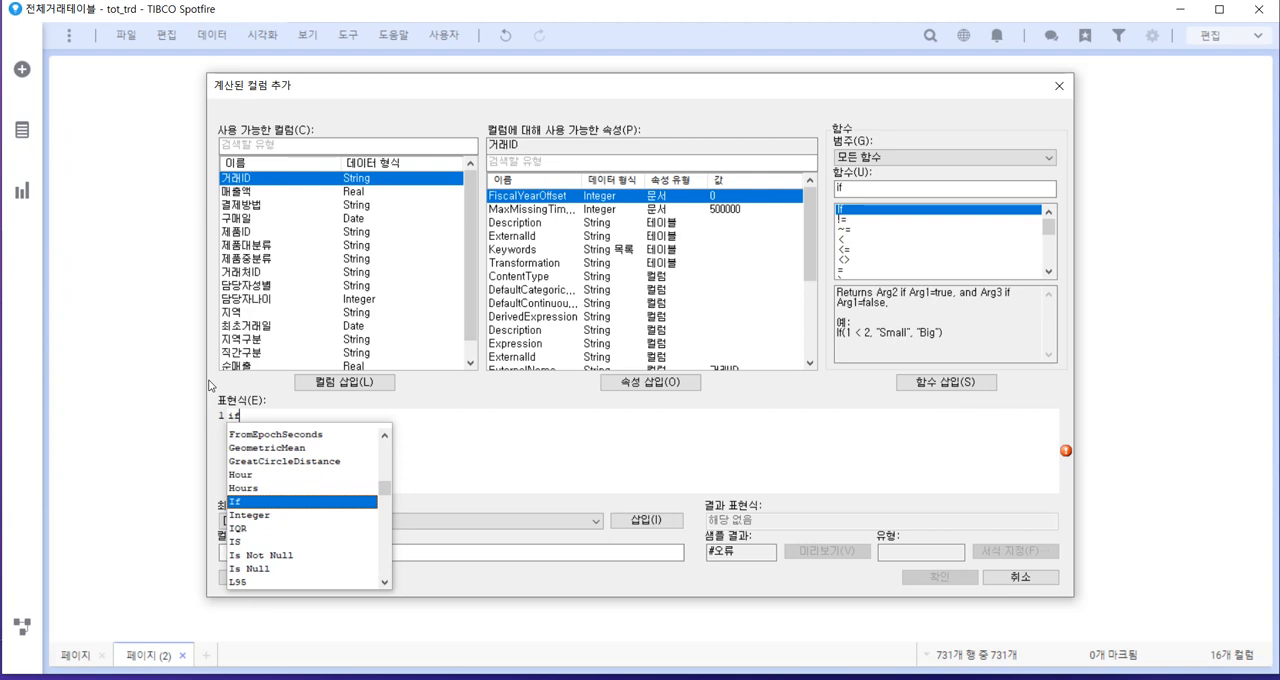
{"action": "left_click", "coordinate": [271, 505]}
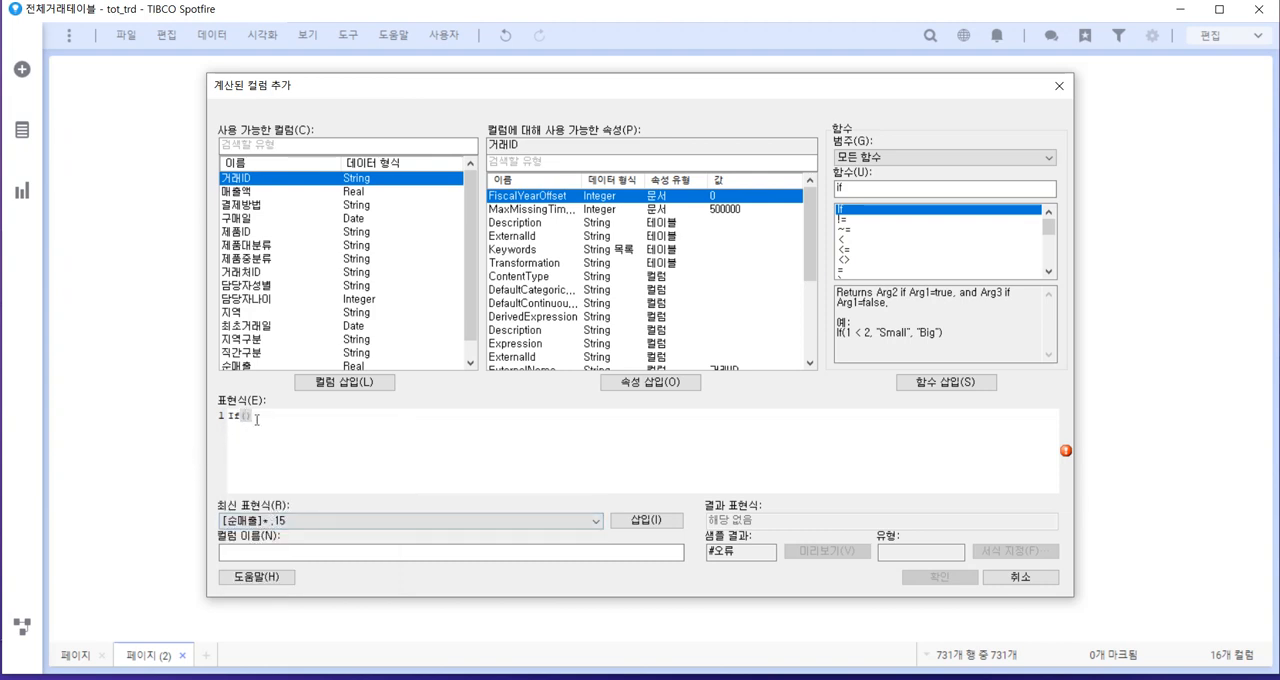
Complete the expression as If([매출액]>=100, 1), leaving out the third argument
{"action": "left_click", "coordinate": [277, 192]}
{"action": "left_click", "coordinate": [363, 384]}
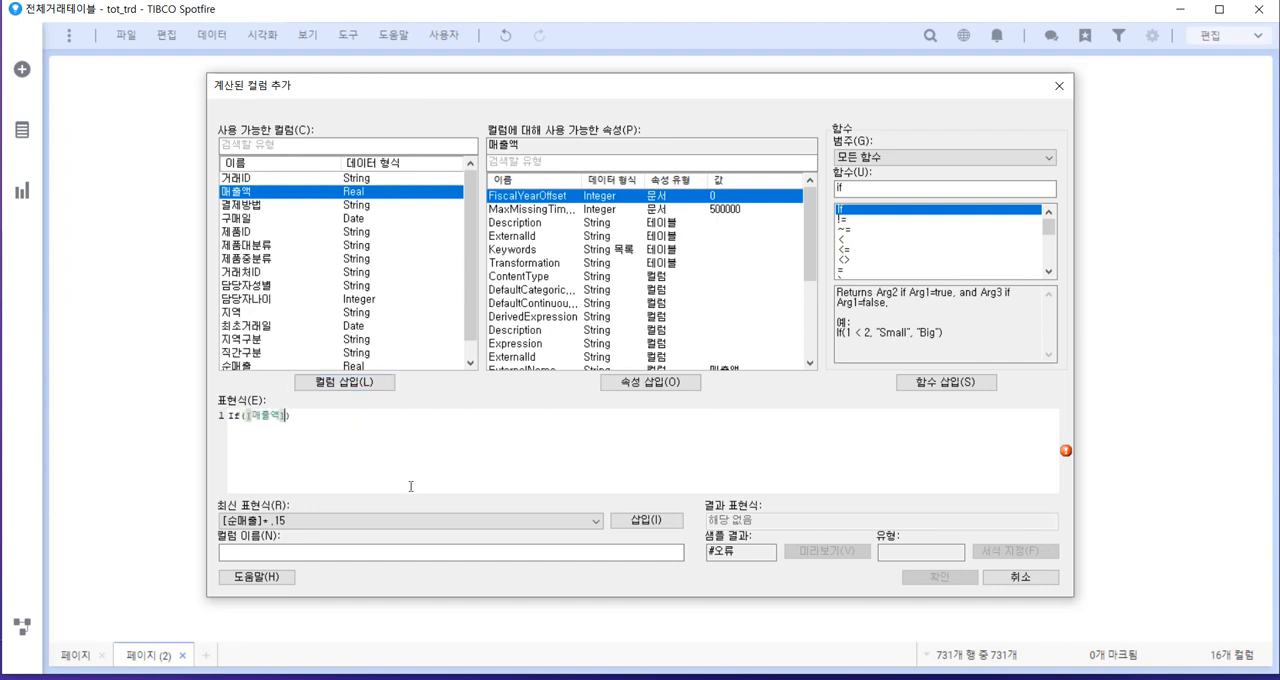
{"action": "type", "text": ">=100,"}
{"action": "type", "text": "1"}
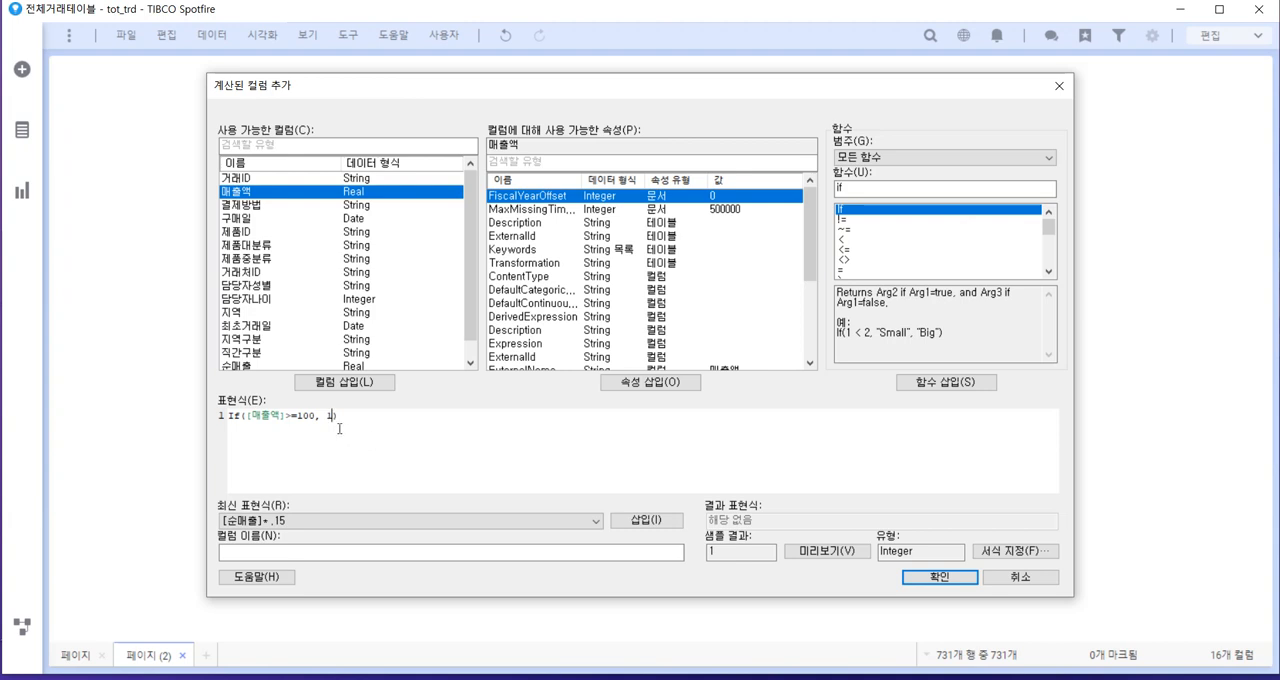
{"action": "type", "text": ","}
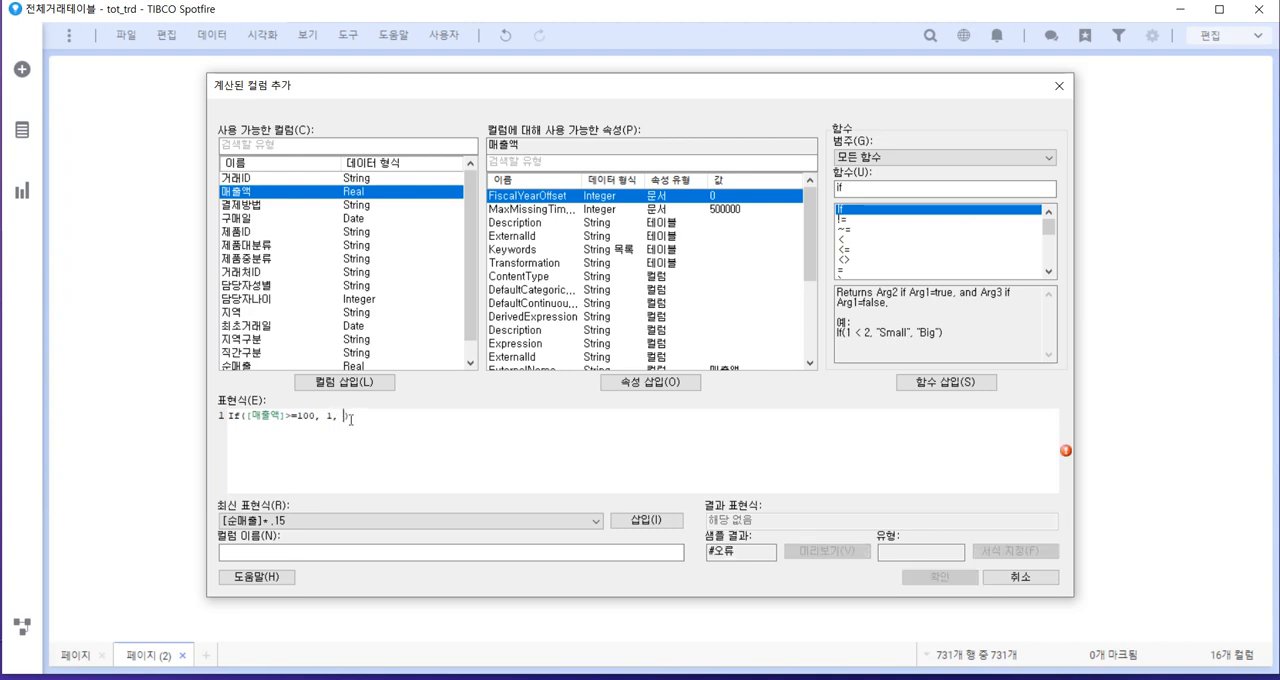
{"action": "key", "text": "BackSpace"}
{"action": "key", "text": "BackSpace"}
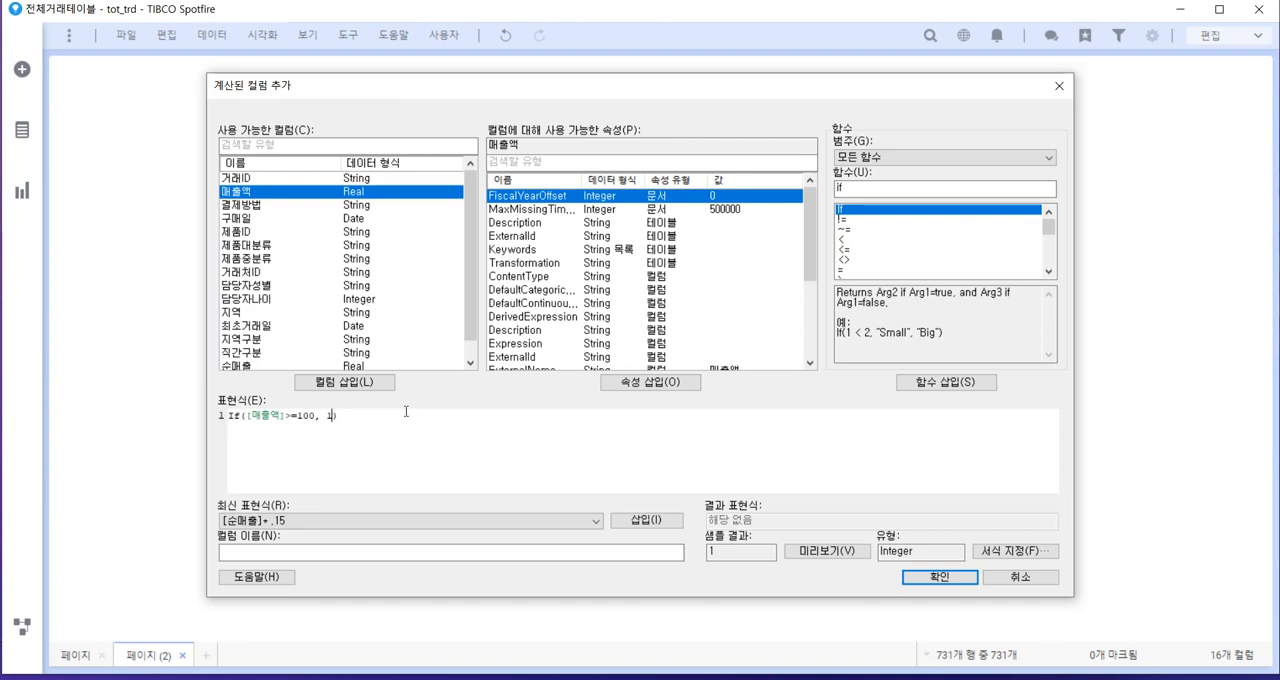
Name the calculated column 대형거래 and add it to the data table
{"action": "left_click", "coordinate": [333, 552]}
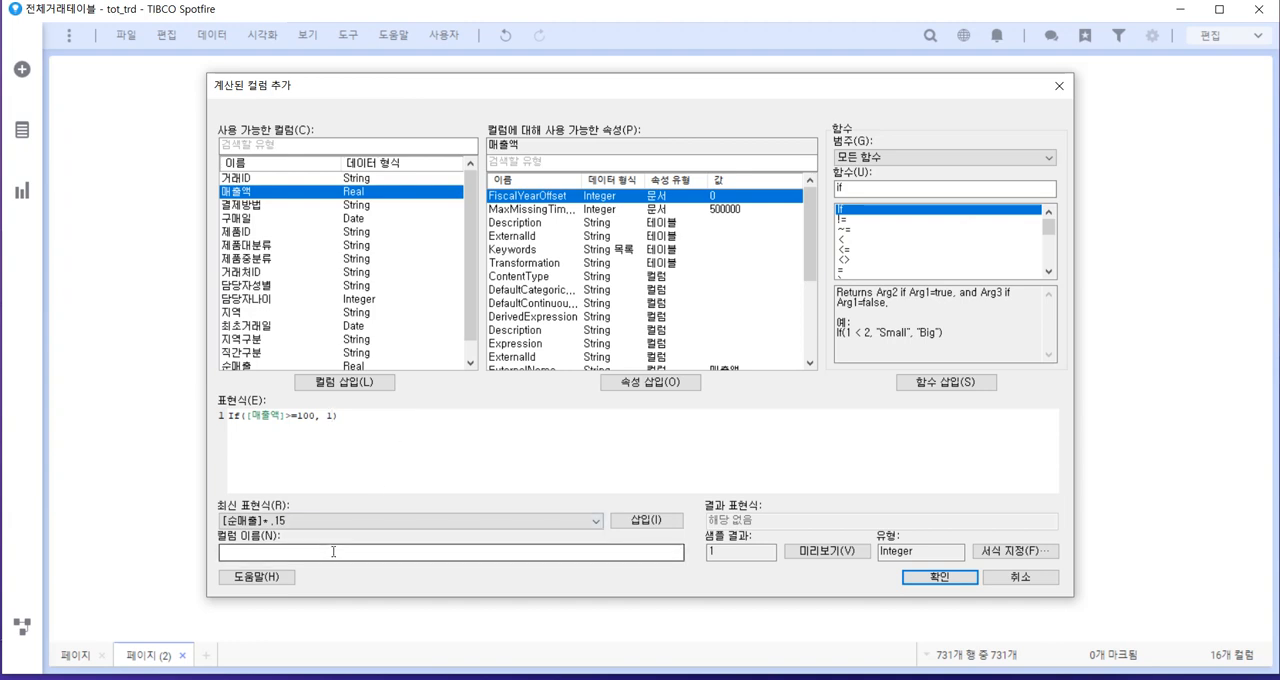
{"action": "type", "text": "eogud"}
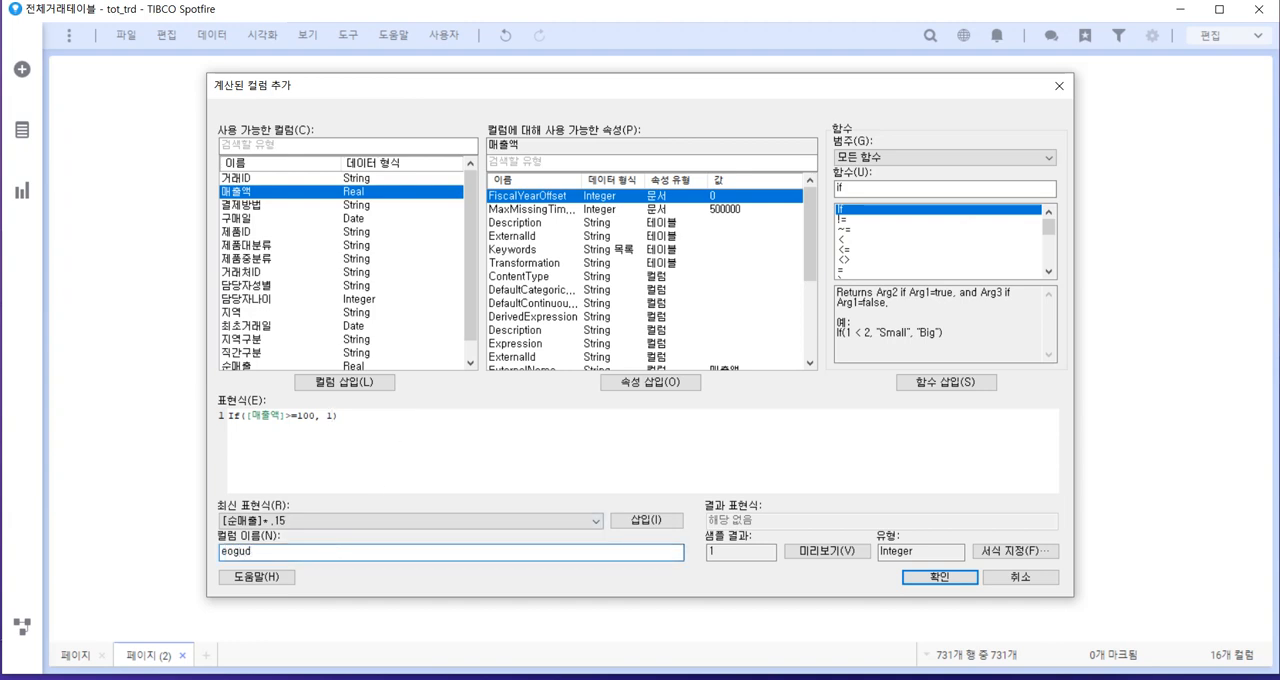
{"action": "key", "text": "BackSpace"}
{"action": "key", "text": "BackSpace"}
{"action": "key", "text": "BackSpace"}
{"action": "key", "text": "BackSpace"}
{"action": "key", "text": "BackSpace"}
{"action": "key", "text": "Hangul"}
{"action": "type", "text": "대형거래"}
{"action": "left_click", "coordinate": [936, 577]}
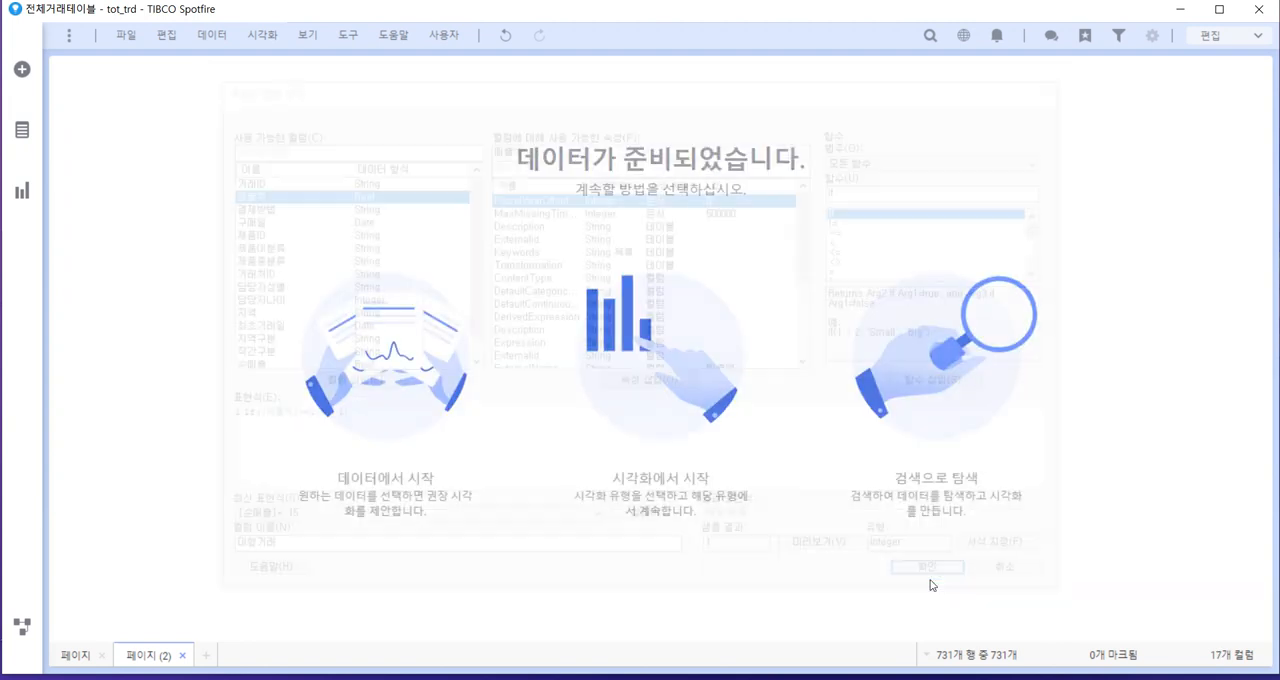
Add a table visualization to the new page and check the values of the 대형거래 column against 매출액
{"action": "left_click", "coordinate": [24, 197]}
{"action": "left_click", "coordinate": [117, 100]}
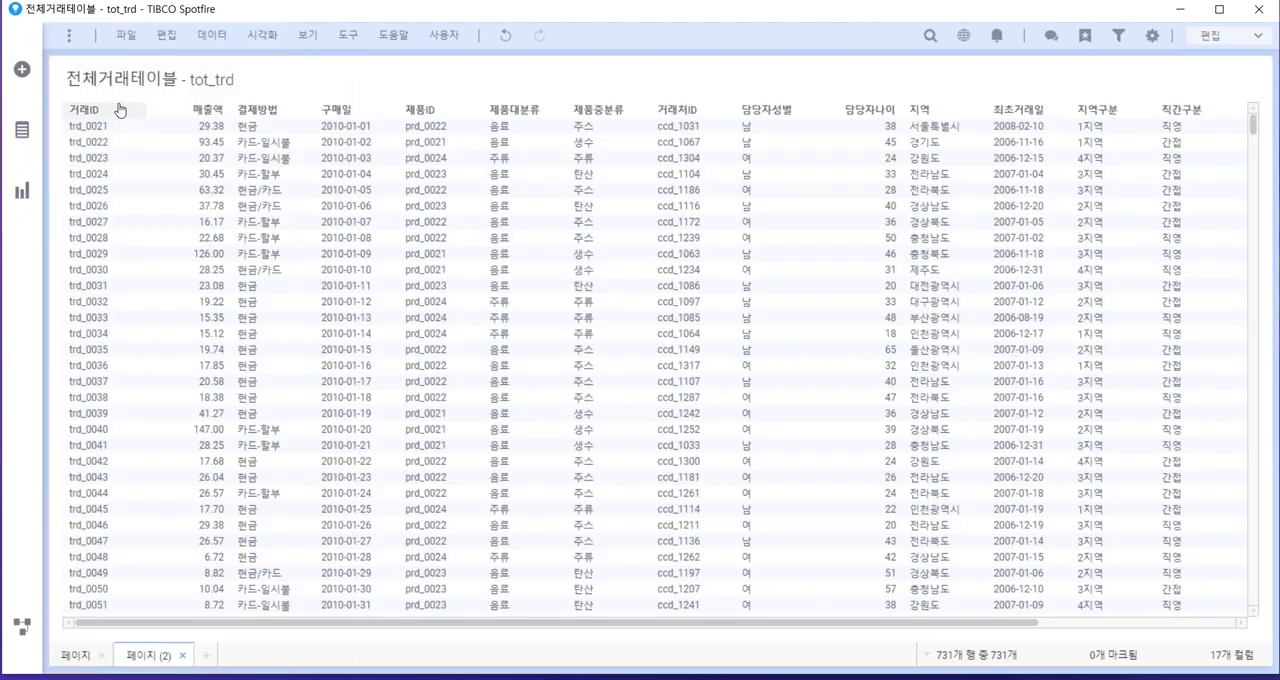
{"action": "left_click_drag", "start_coordinate": [557, 623], "coordinate": [752, 623]}
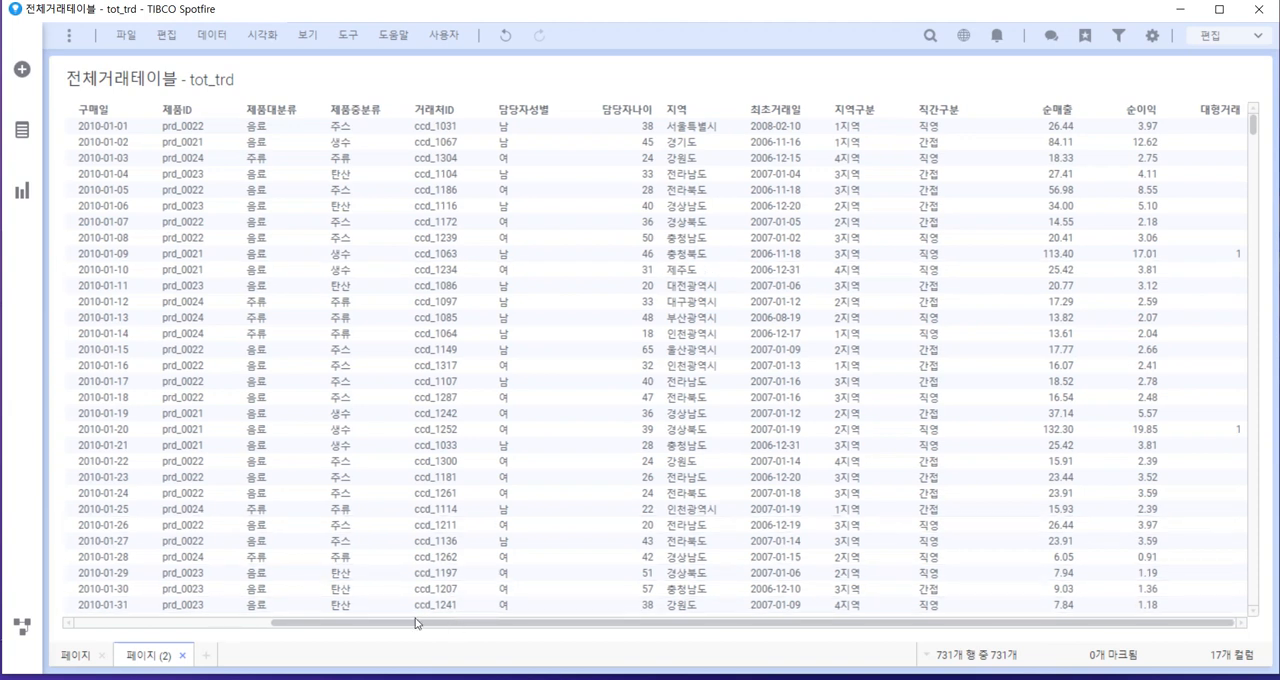
{"action": "scroll", "coordinate": [295, 600], "scroll_direction": "left", "scroll_amount": 4}
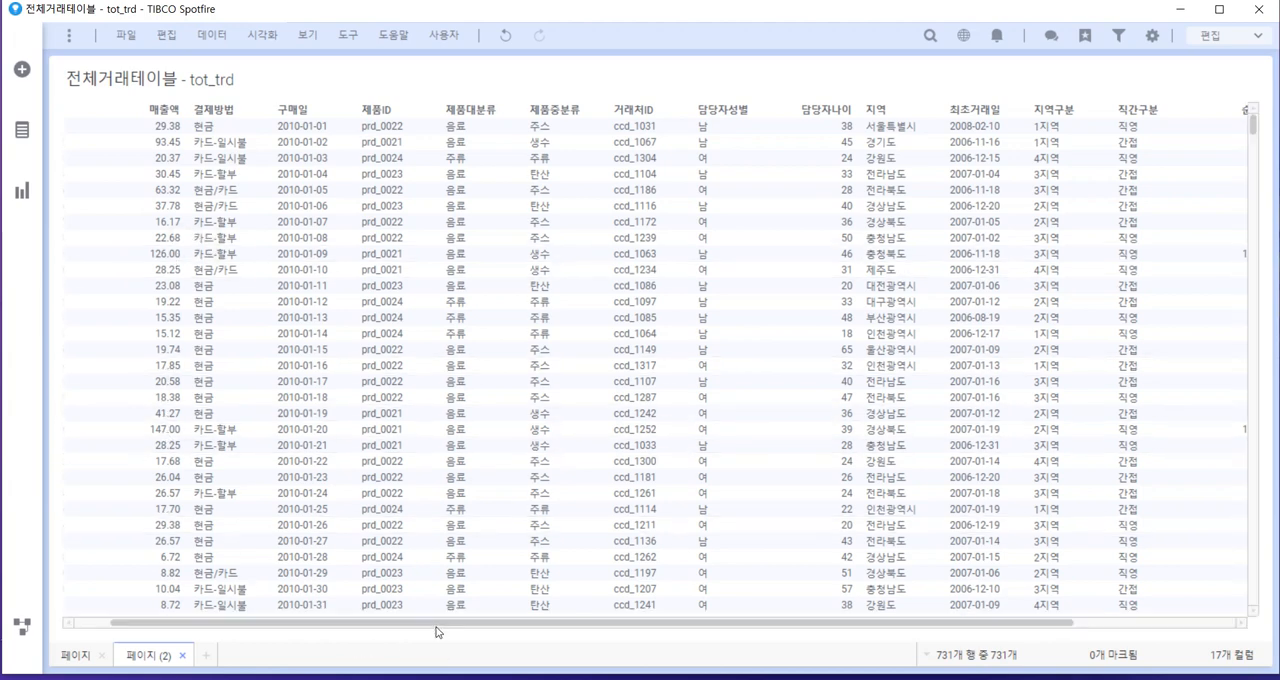
{"action": "left_click_drag", "start_coordinate": [436, 628], "coordinate": [868, 660]}
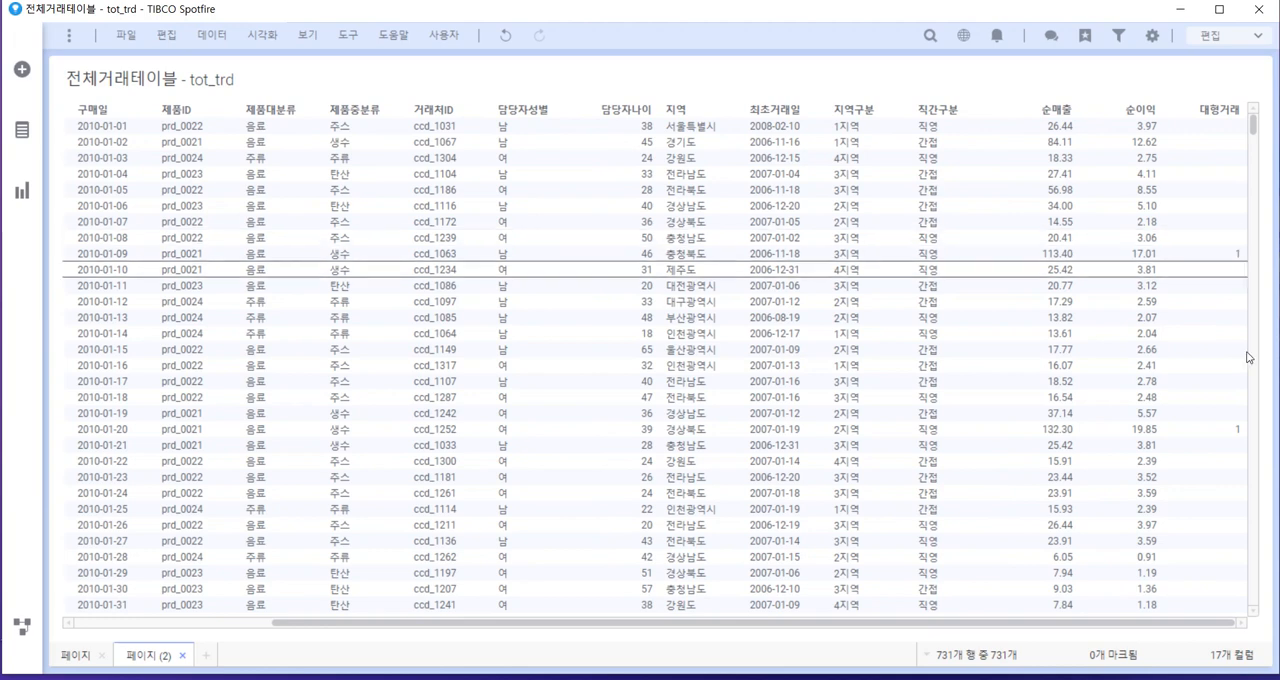
Add a bar chart beside the table and set its category axis to 지역
{"action": "left_click", "coordinate": [20, 200]}
{"action": "left_click", "coordinate": [105, 265]}
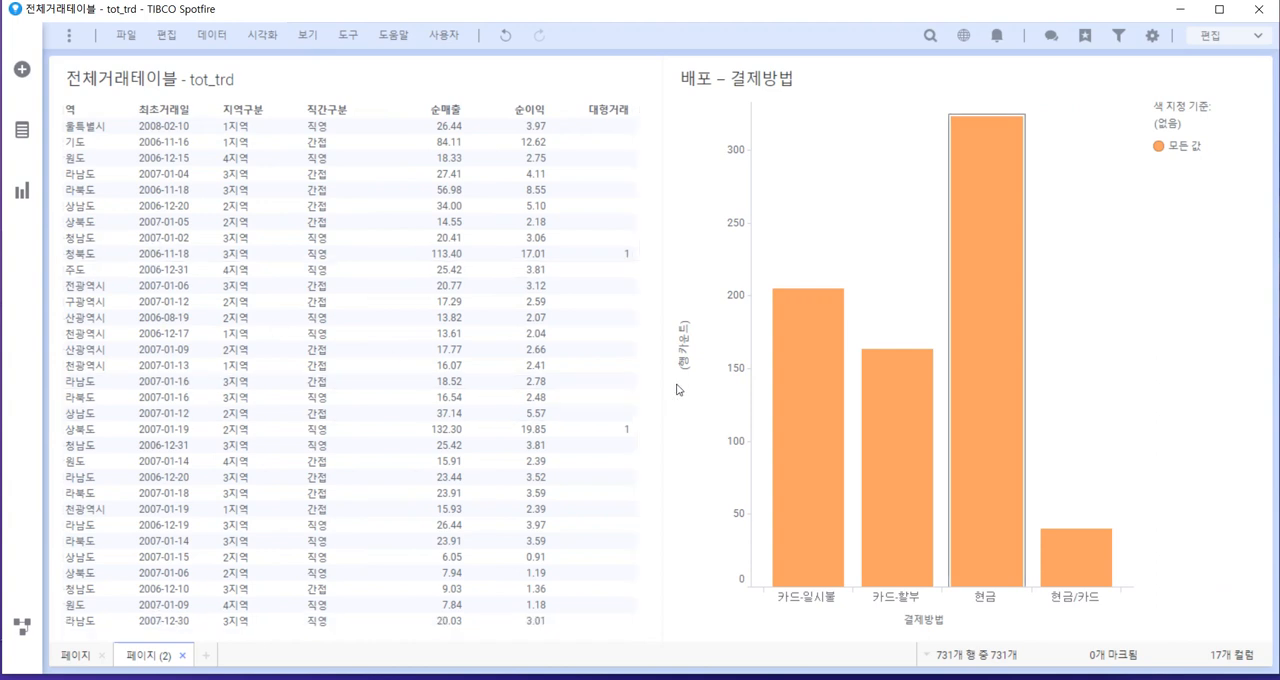
{"action": "left_click", "coordinate": [924, 621]}
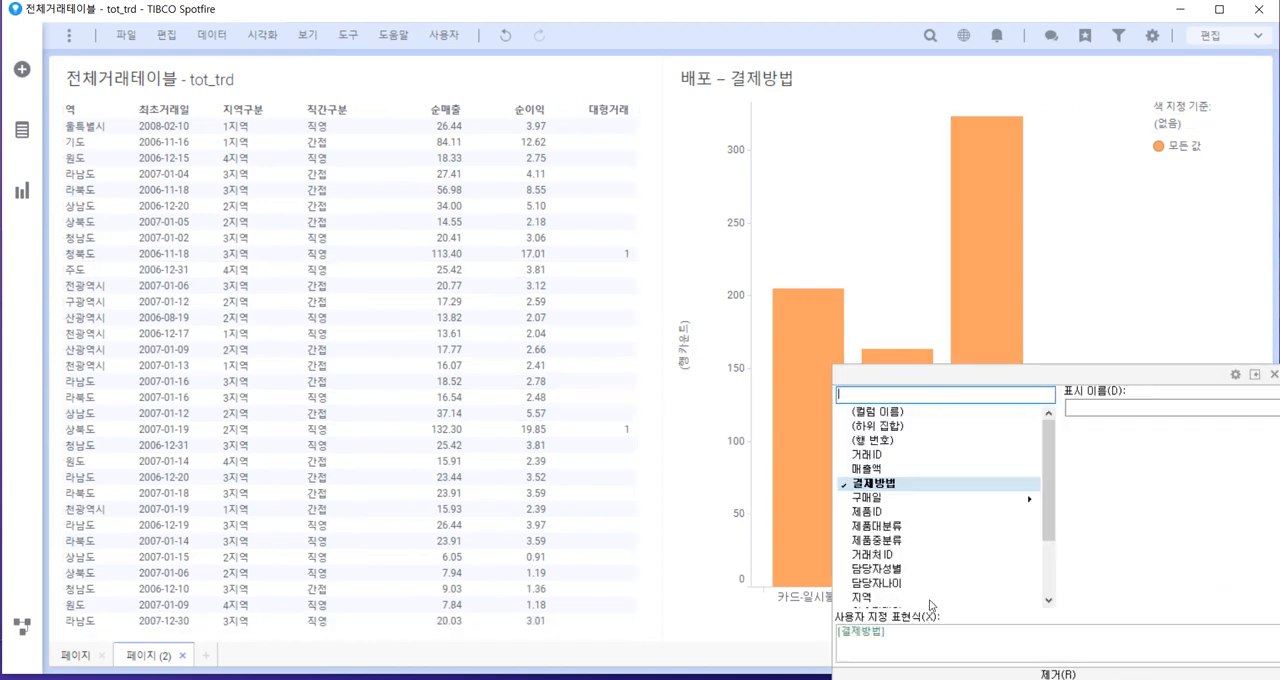
{"action": "left_click", "coordinate": [866, 597]}
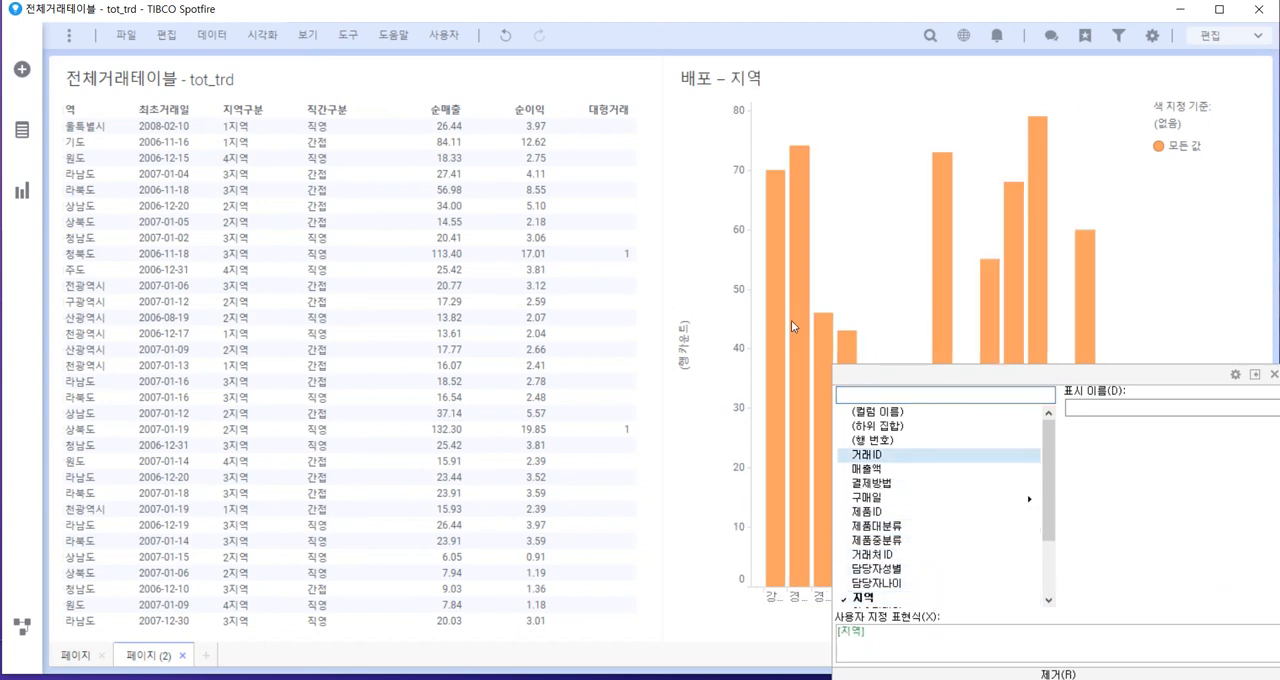
Set the bar chart's value axis to 대형거래 with the Sum (합계) aggregation
{"action": "left_click", "coordinate": [683, 328]}
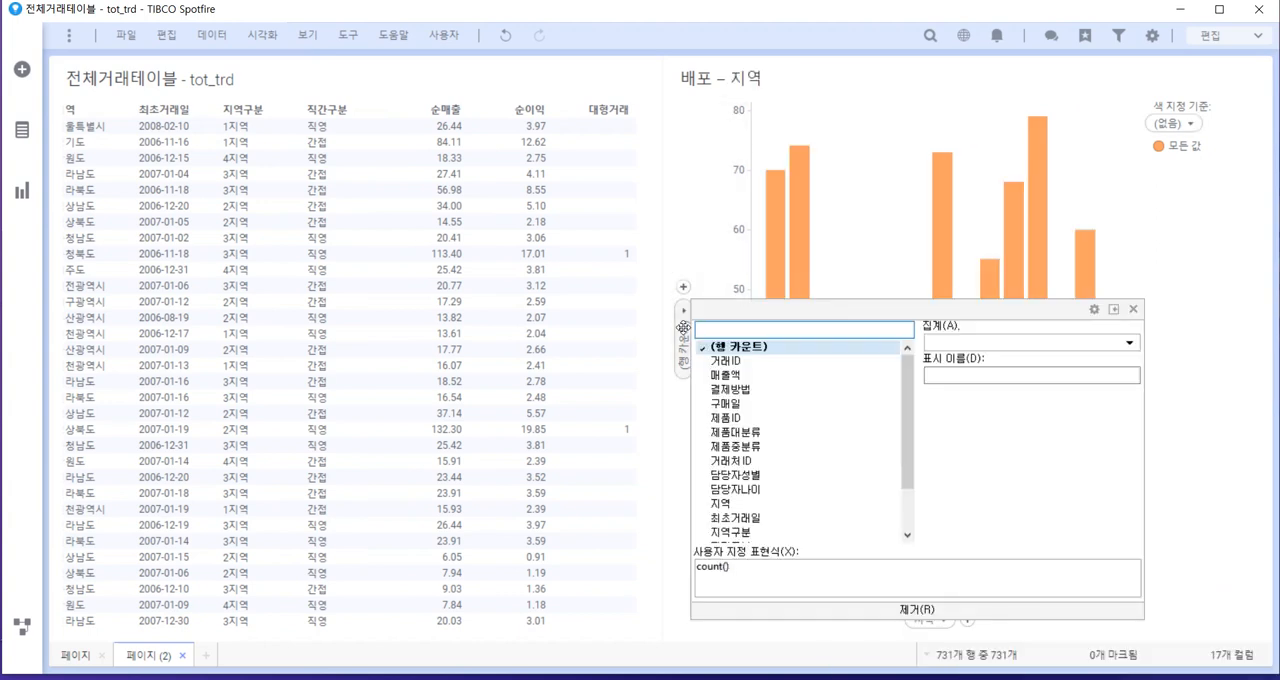
{"action": "scroll", "coordinate": [812, 440], "scroll_direction": "down", "scroll_amount": 3}
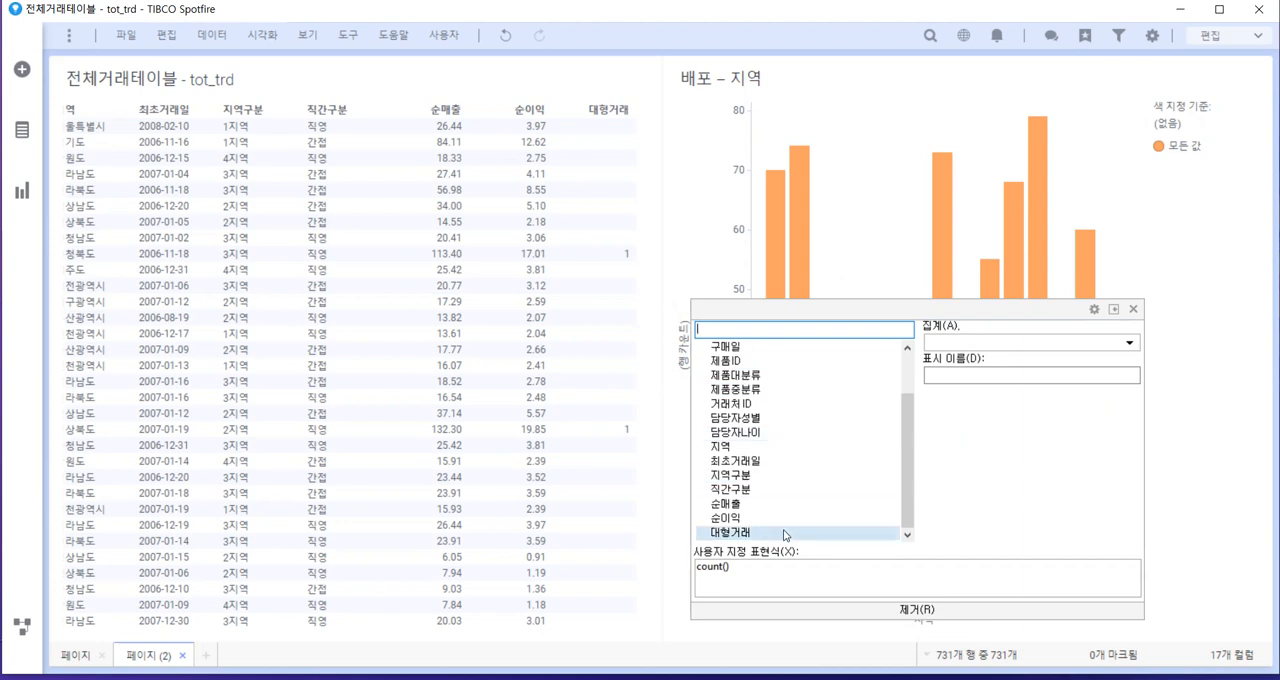
{"action": "left_click", "coordinate": [780, 533]}
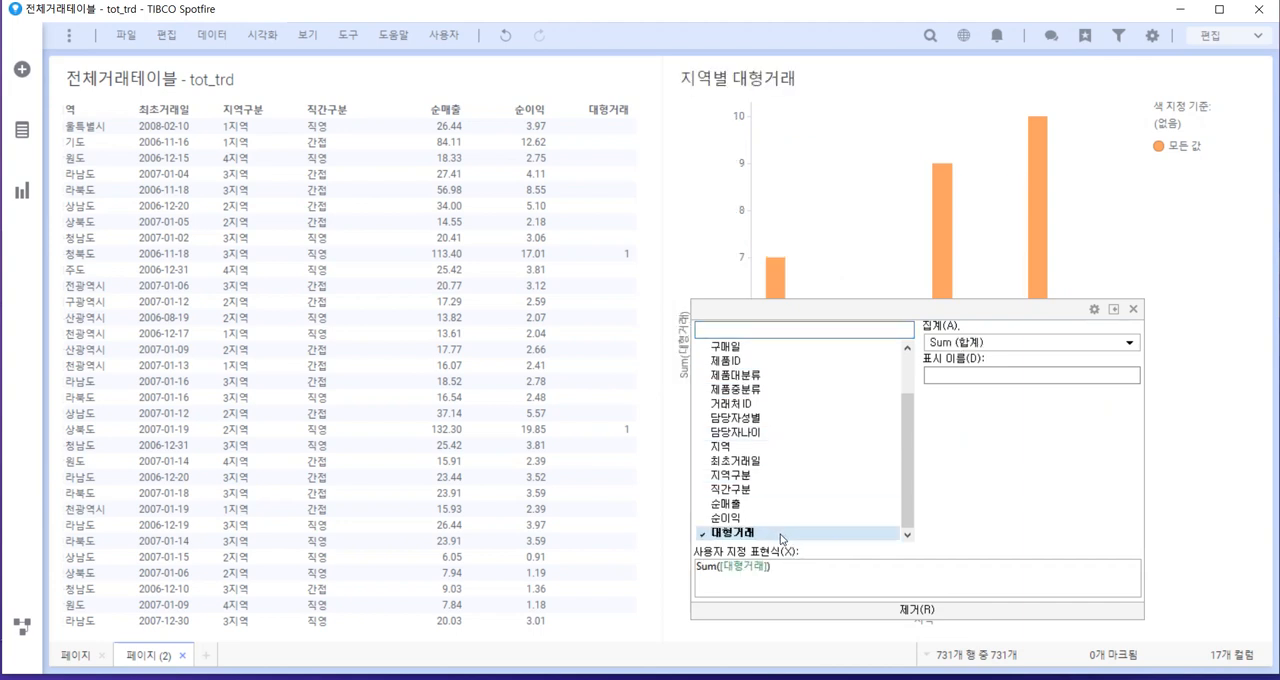
{"action": "left_click", "coordinate": [1153, 221]}
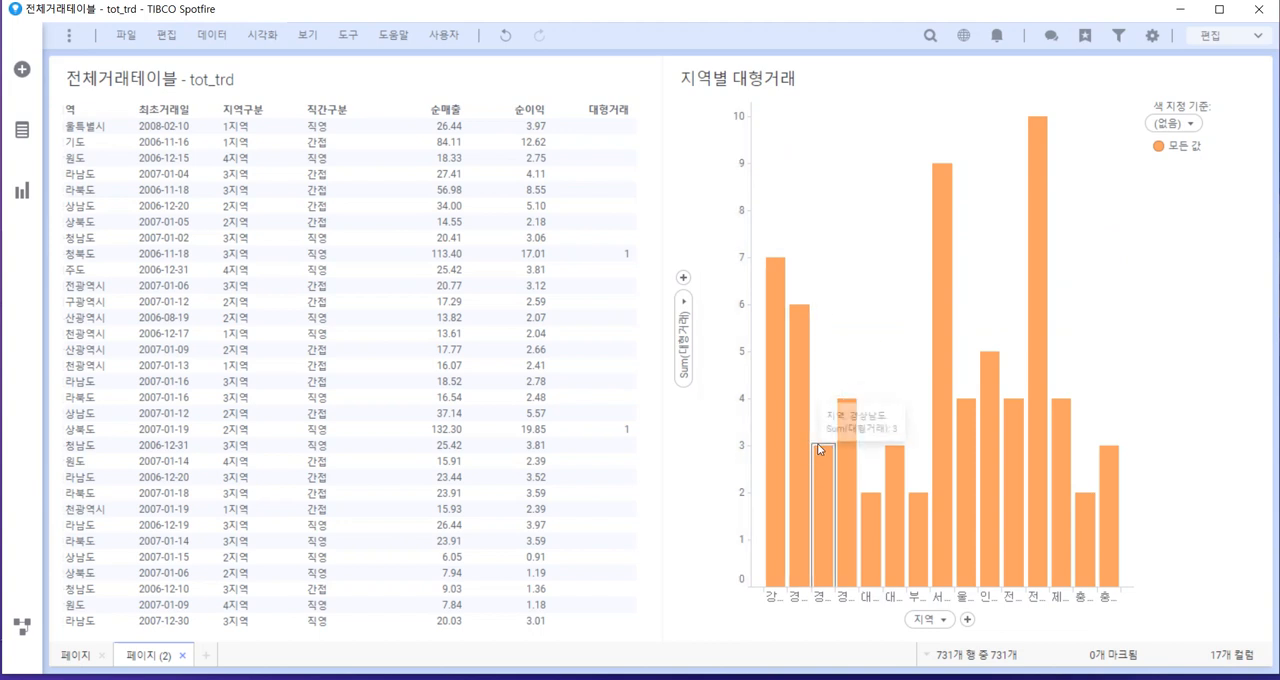
Copy the 지역별 대형거래 bar chart, paste it on the page, and place the two charts one above the other beside the table
{"action": "right_click", "coordinate": [859, 282]}
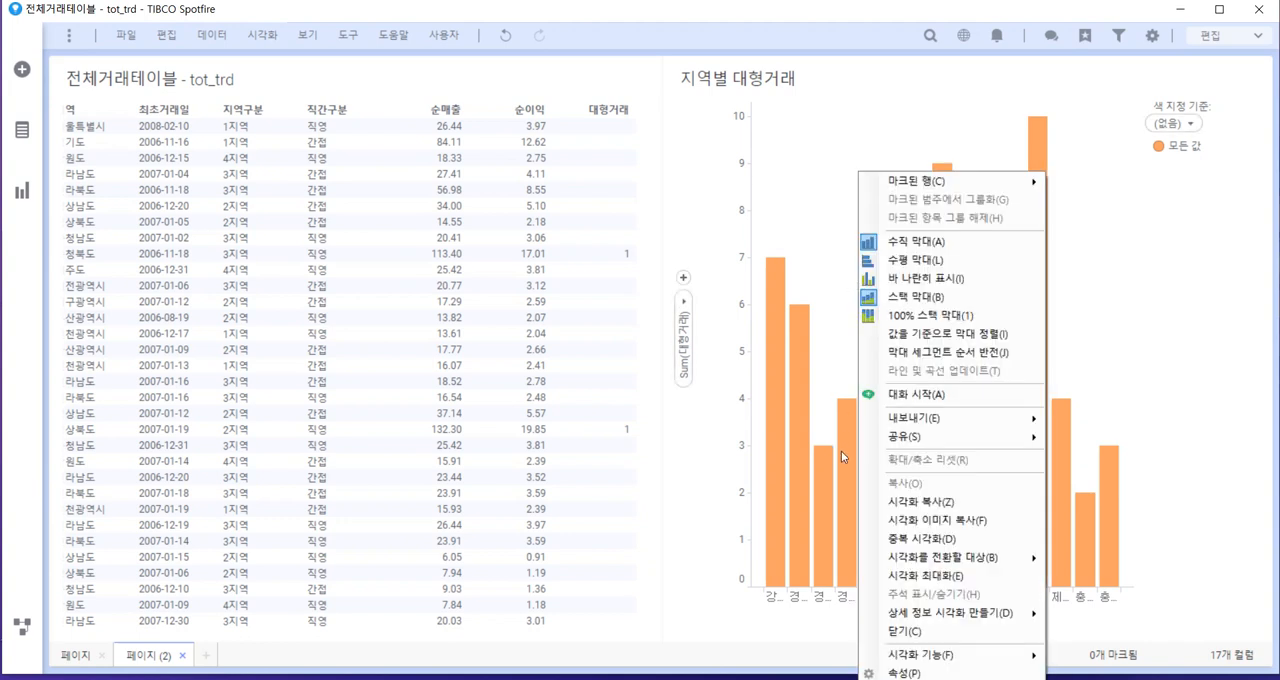
{"action": "left_click", "coordinate": [923, 502]}
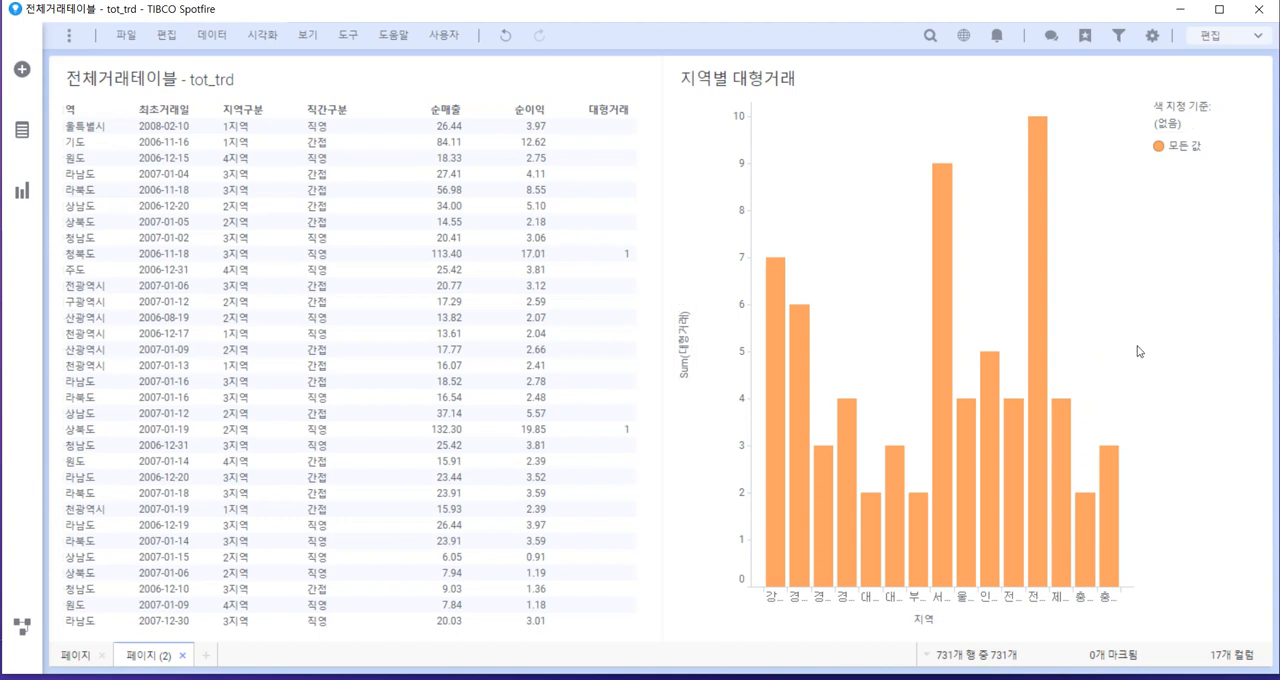
{"action": "key", "text": "ctrl+v"}
{"action": "left_click_drag", "start_coordinate": [470, 73], "coordinate": [1084, 472]}
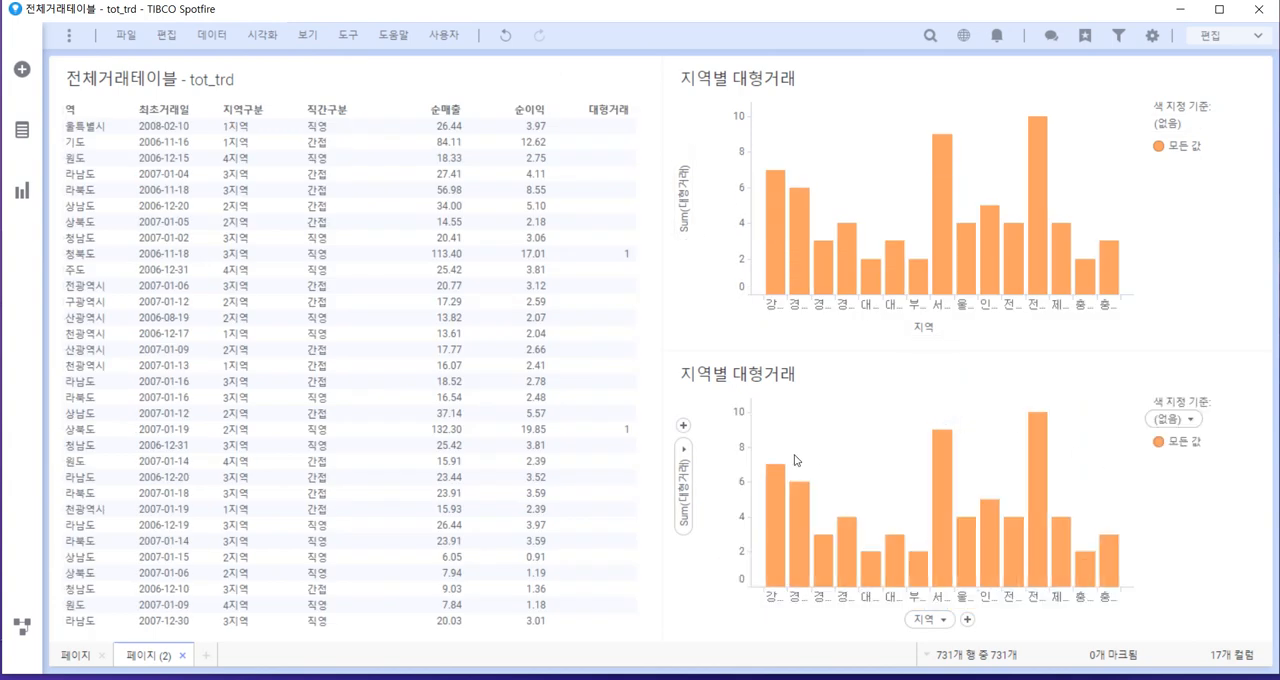
Set the lower bar chart's value axis to the sum of 매출액 and turn its 지역 axis labels vertical
{"action": "left_click", "coordinate": [683, 487]}
{"action": "scroll", "coordinate": [760, 477], "scroll_direction": "up", "scroll_amount": 1}
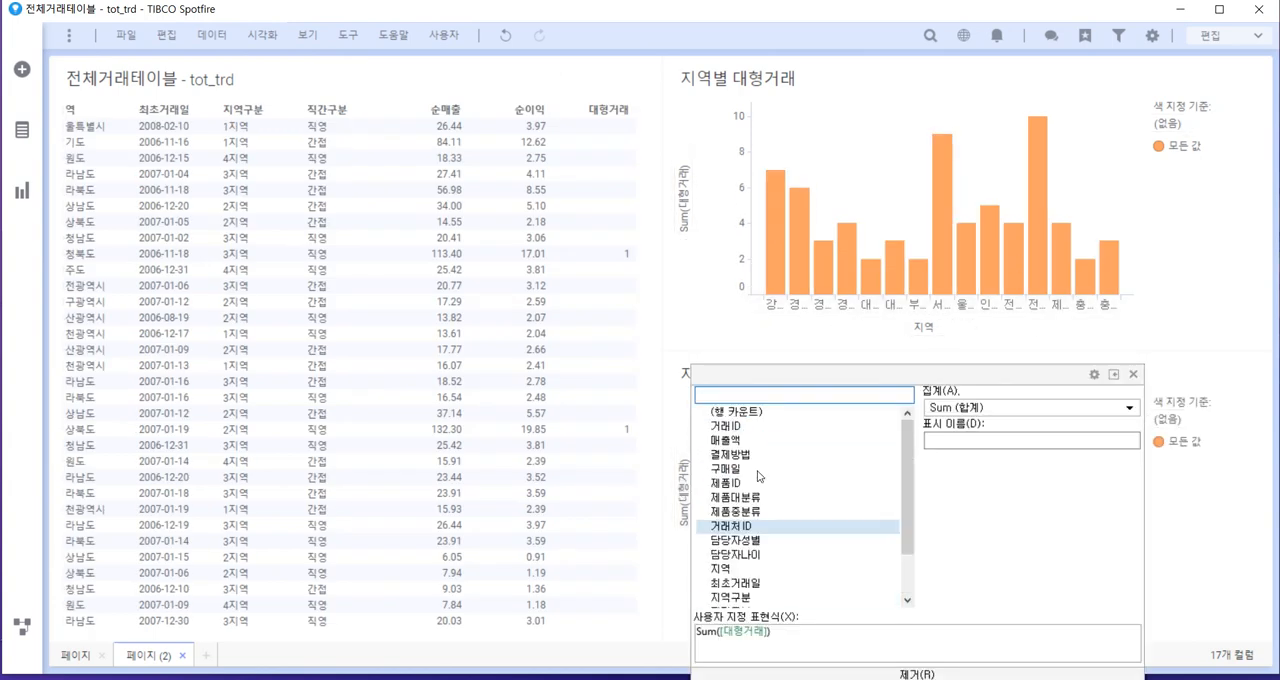
{"action": "left_click", "coordinate": [766, 448]}
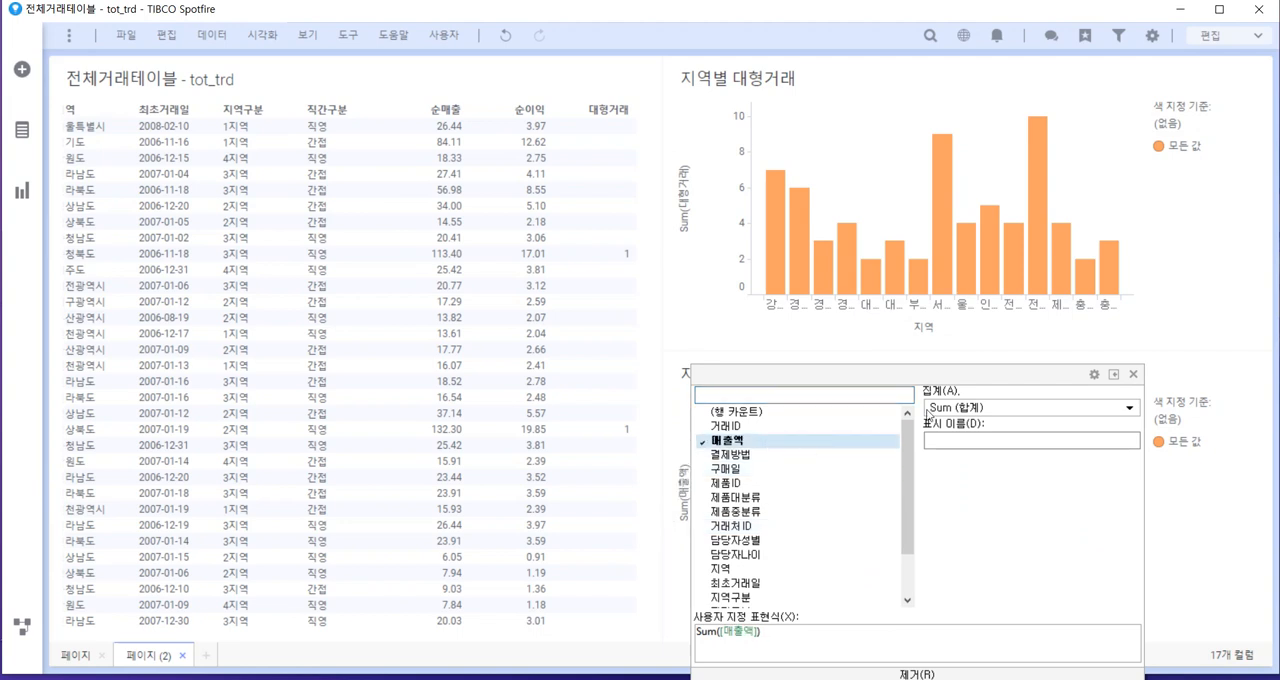
{"action": "left_click", "coordinate": [1203, 325]}
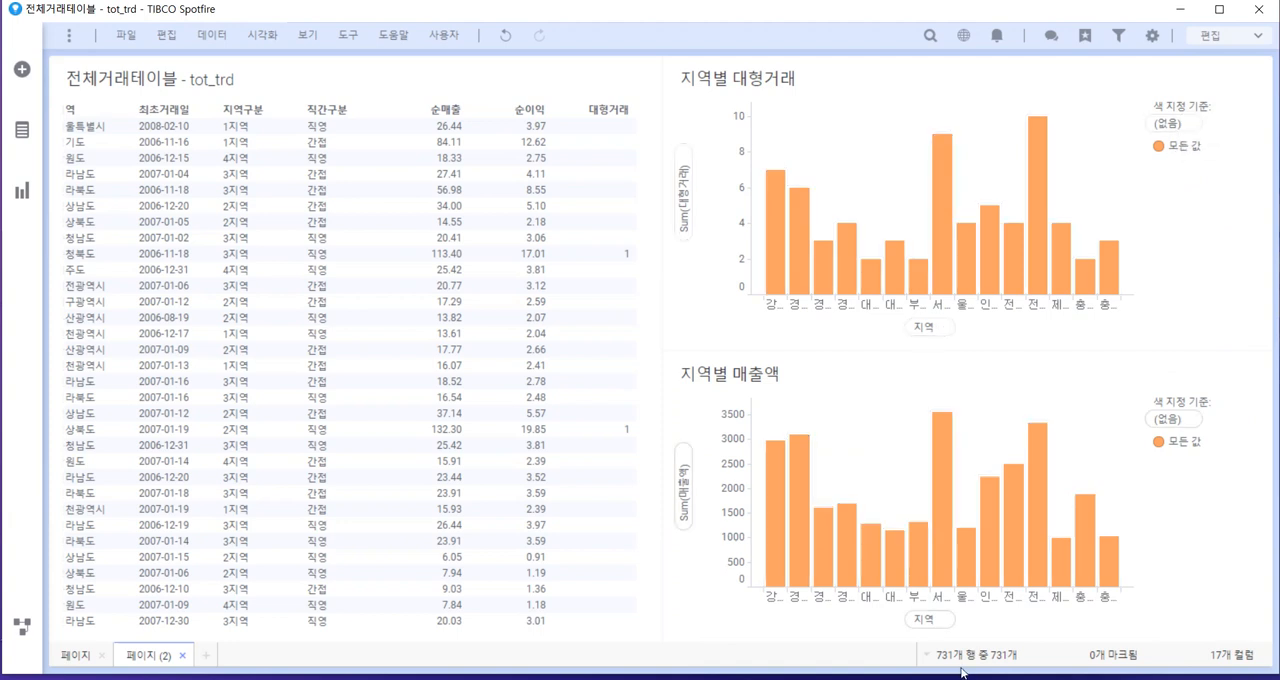
{"action": "right_click", "coordinate": [948, 598]}
{"action": "left_click", "coordinate": [1004, 630]}
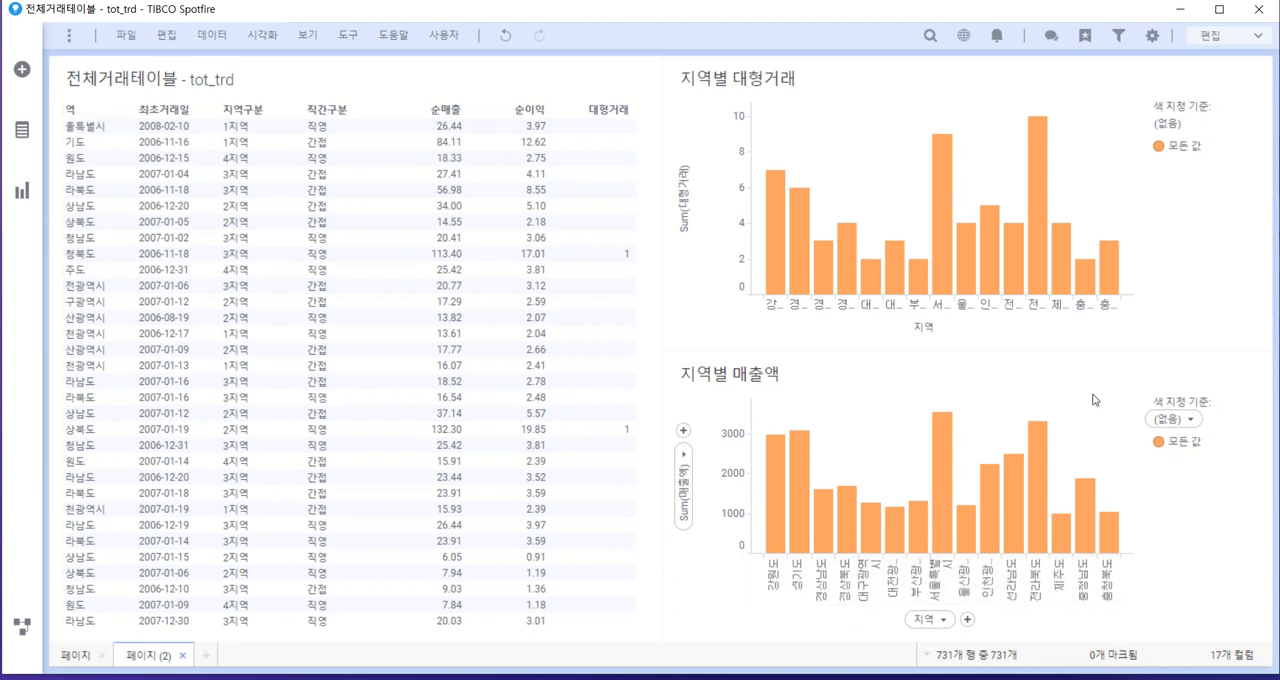
Color the bars of both the 대형거래 and the 매출액 charts by 지역
{"action": "left_click", "coordinate": [1170, 126]}
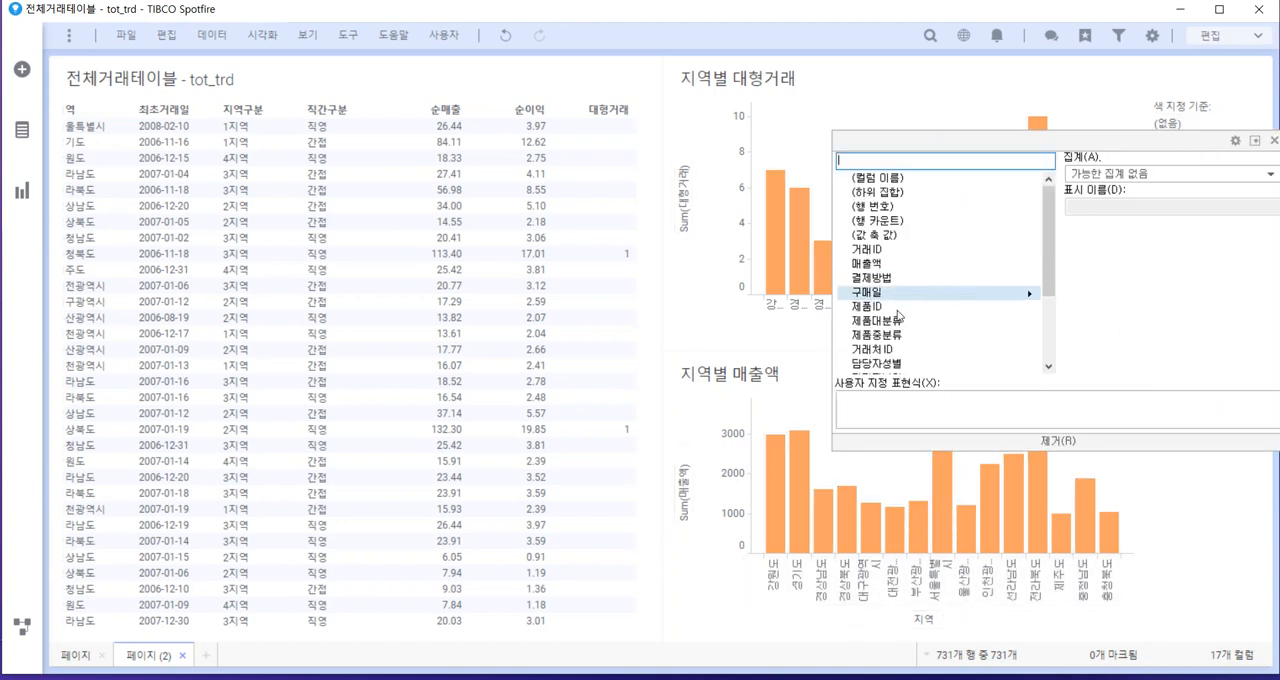
{"action": "scroll", "coordinate": [897, 316], "scroll_direction": "down", "scroll_amount": 3}
{"action": "left_click", "coordinate": [890, 278]}
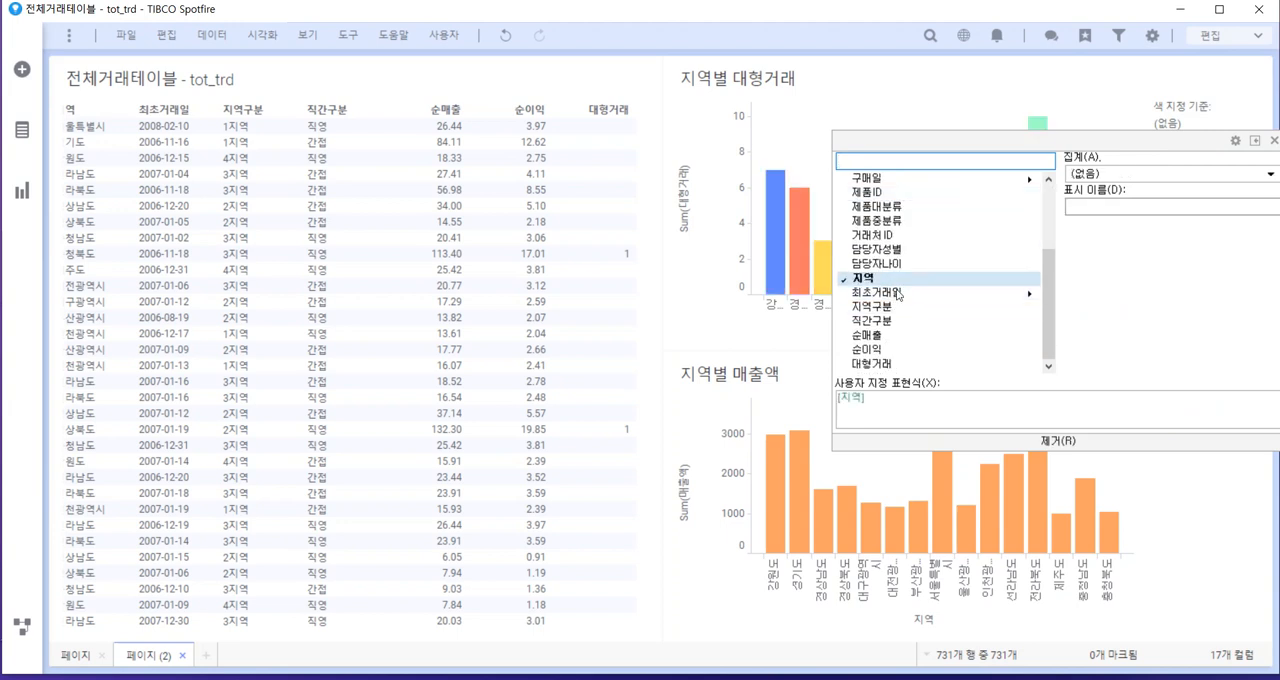
{"action": "left_click", "coordinate": [1210, 551]}
{"action": "left_click", "coordinate": [1175, 428]}
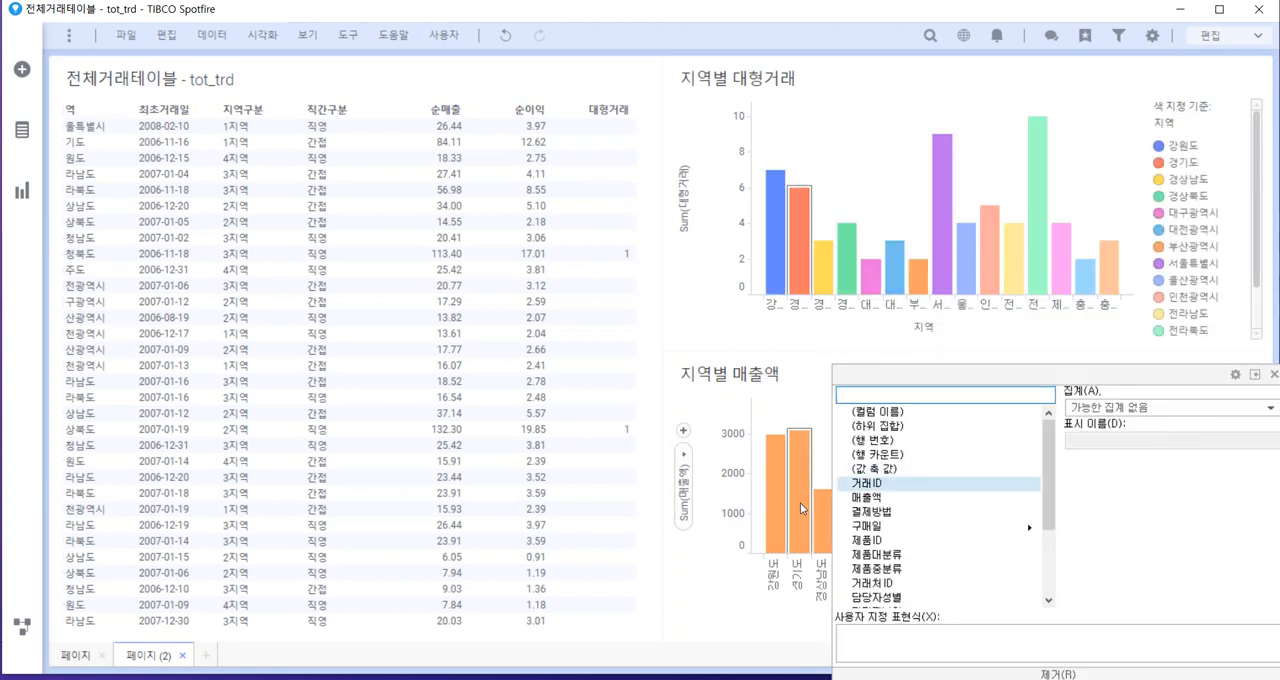
{"action": "scroll", "coordinate": [920, 520], "scroll_direction": "down", "scroll_amount": 3}
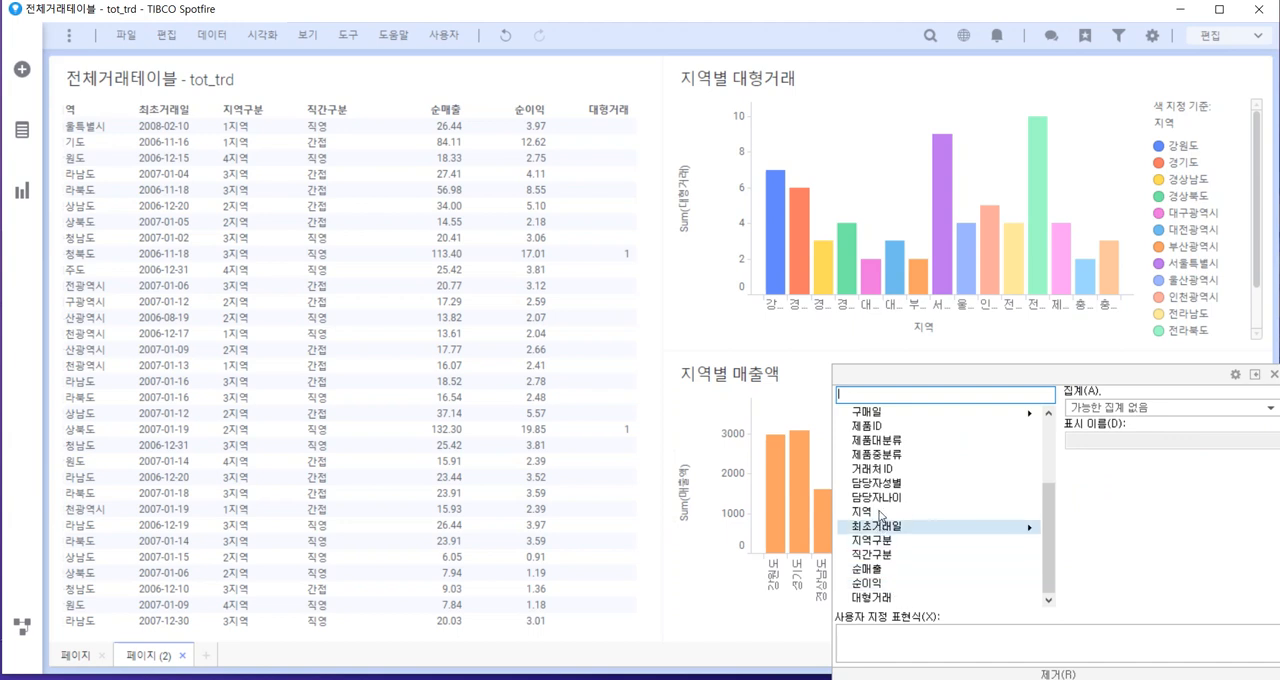
{"action": "left_click", "coordinate": [878, 511]}
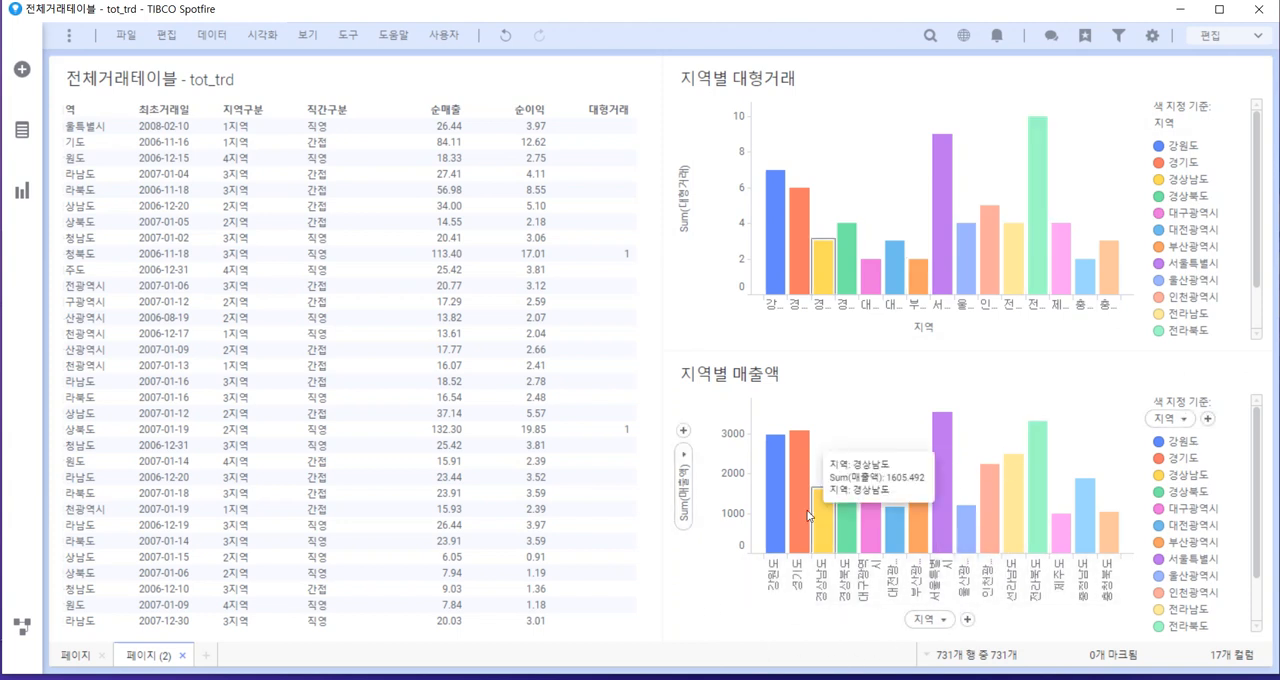
Sort the bars by value in both the 지역별 대형거래 and the 지역별 매출액 charts
{"action": "right_click", "coordinate": [861, 161]}
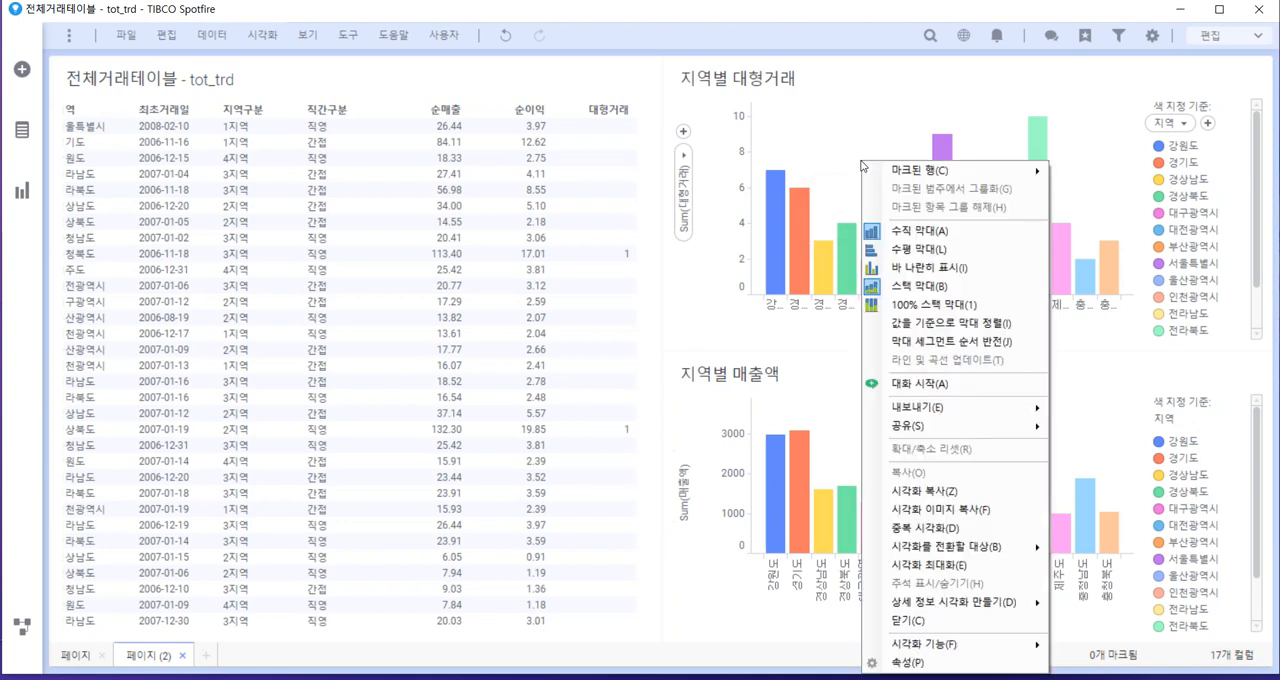
{"action": "left_click", "coordinate": [951, 323]}
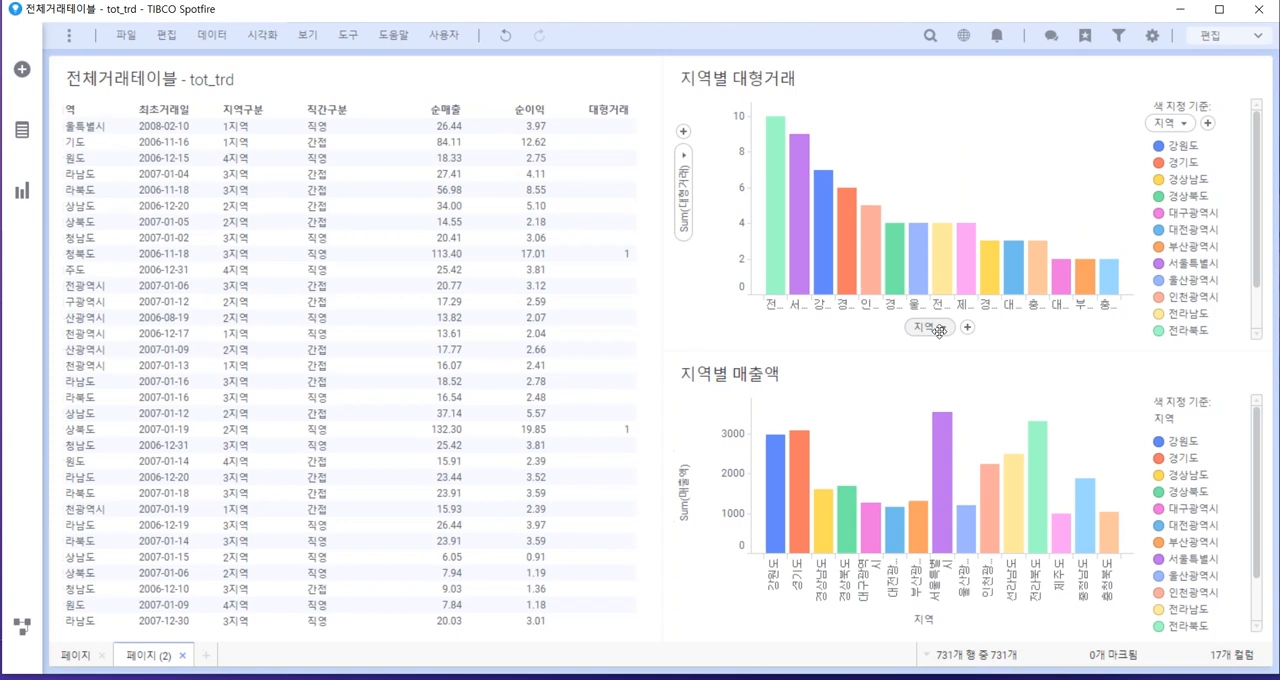
{"action": "right_click", "coordinate": [884, 436]}
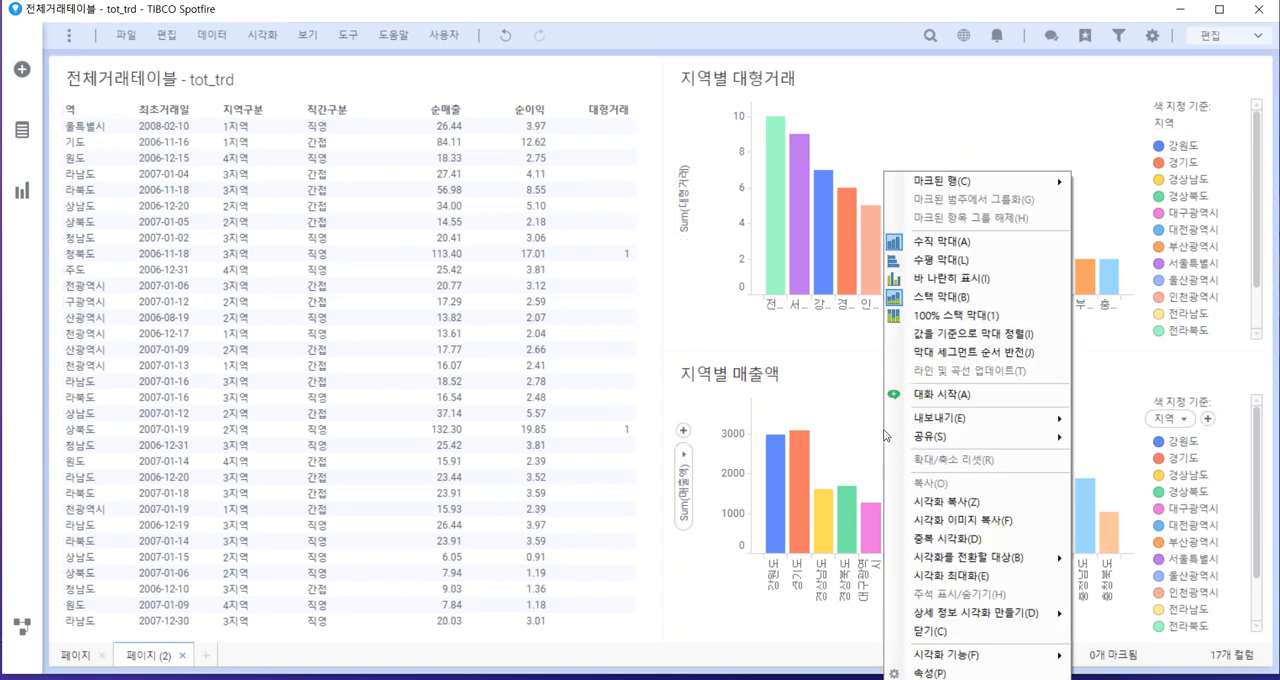
{"action": "left_click", "coordinate": [937, 336]}
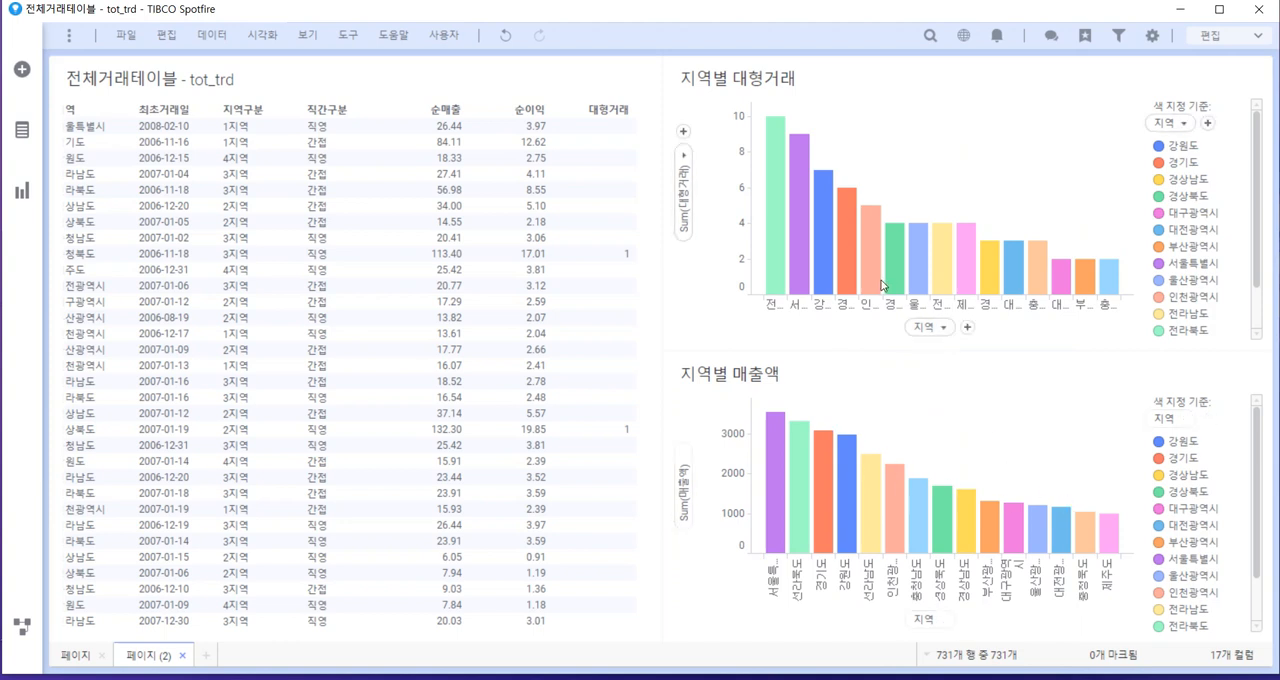
Compare the 대형거래 and 매출액 bars of regions such as 서울특별시 and 부산광역시 between the two charts
{"action": "mouse_move", "coordinate": [792, 236]}
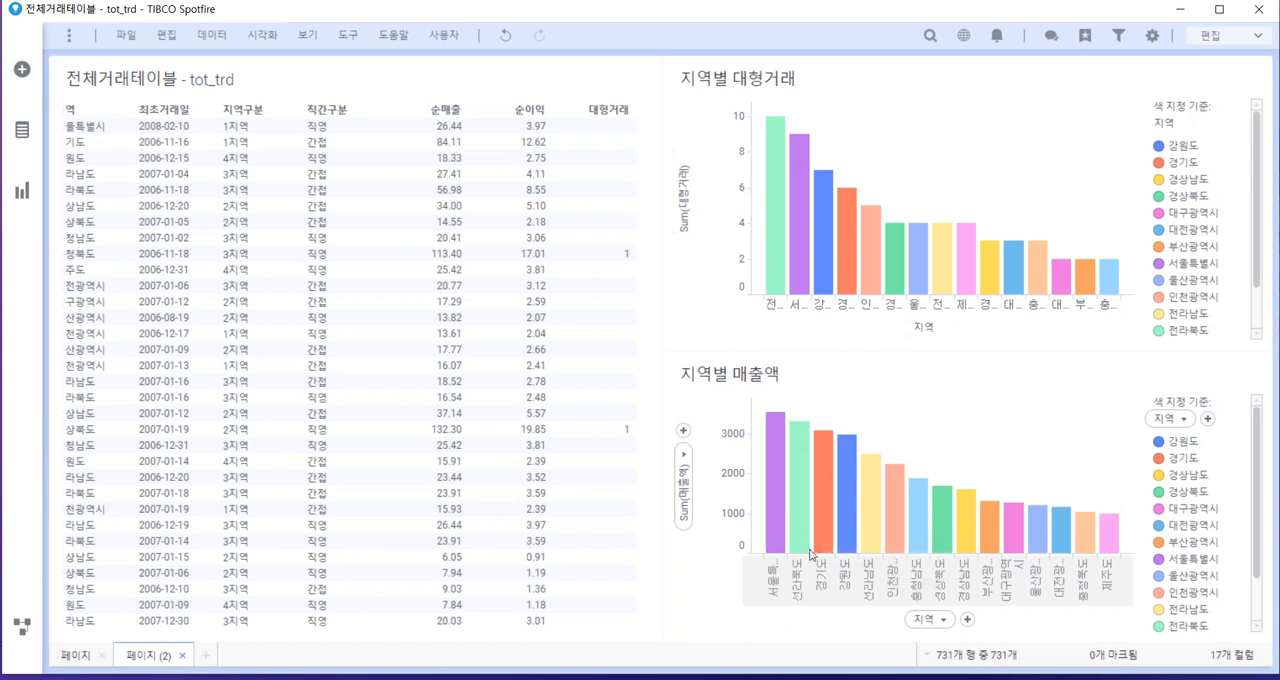
{"action": "mouse_move", "coordinate": [779, 545]}
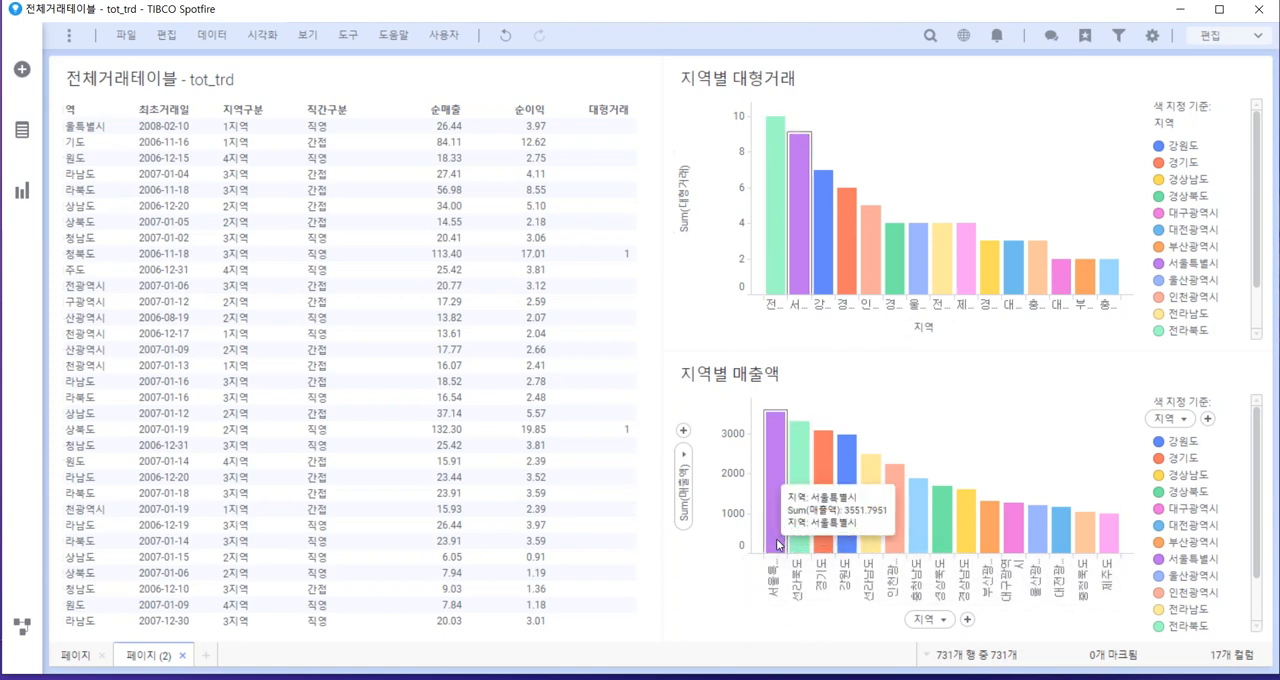
{"action": "mouse_move", "coordinate": [798, 316]}
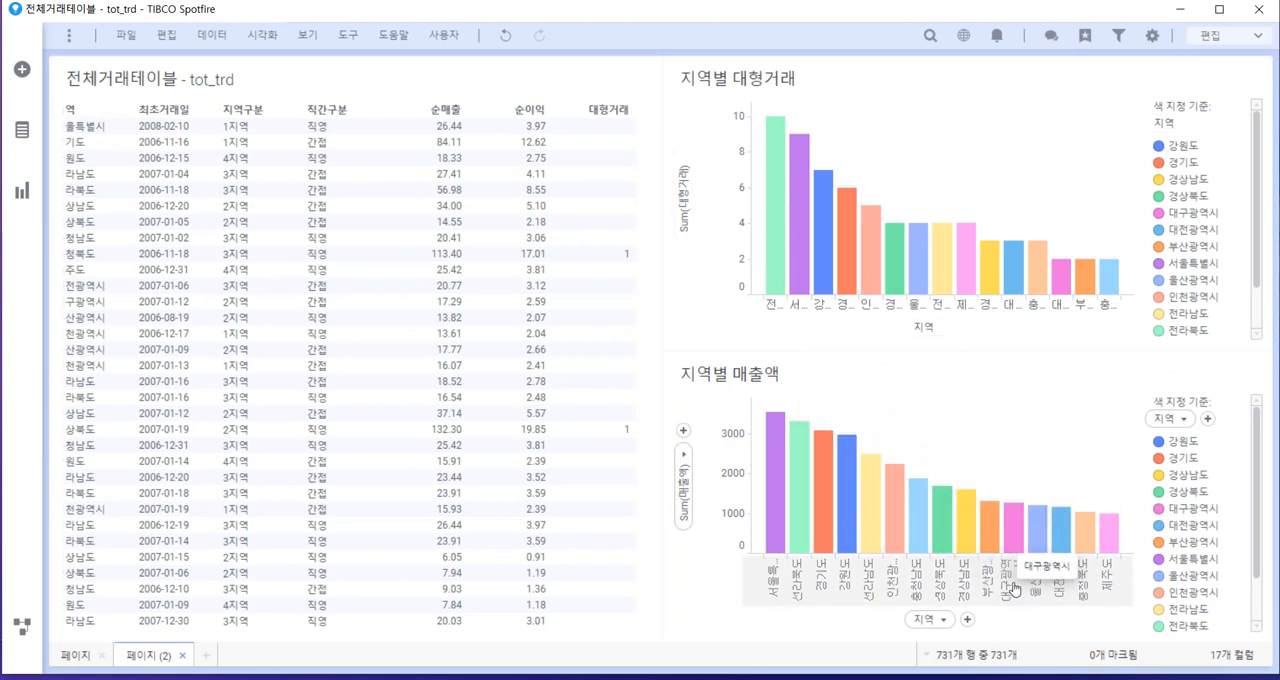
{"action": "mouse_move", "coordinate": [994, 545]}
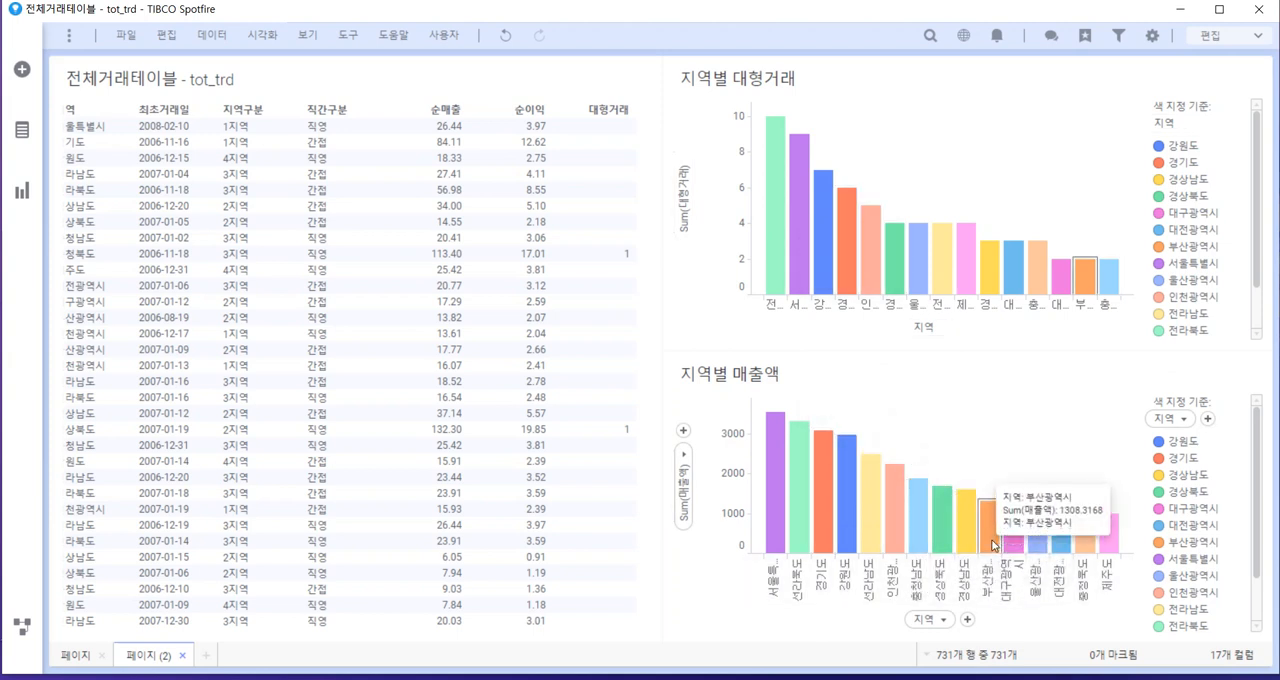
{"action": "mouse_move", "coordinate": [1090, 288]}
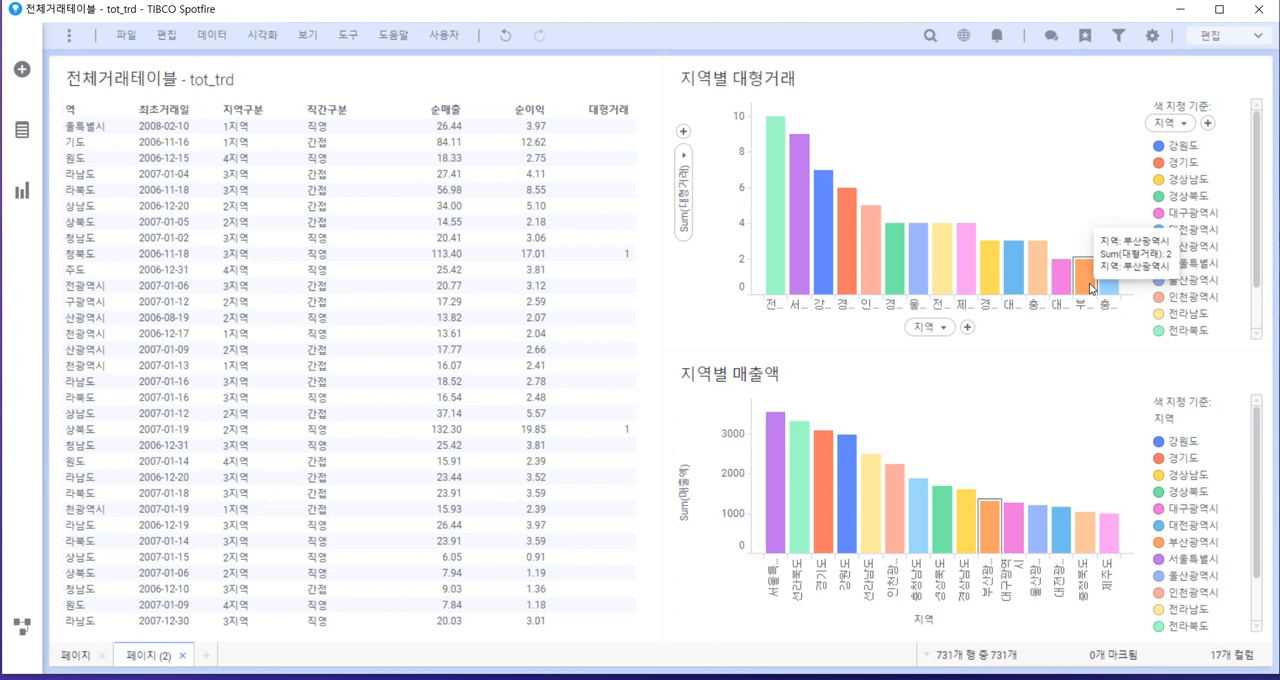
{"action": "mouse_move", "coordinate": [987, 524]}
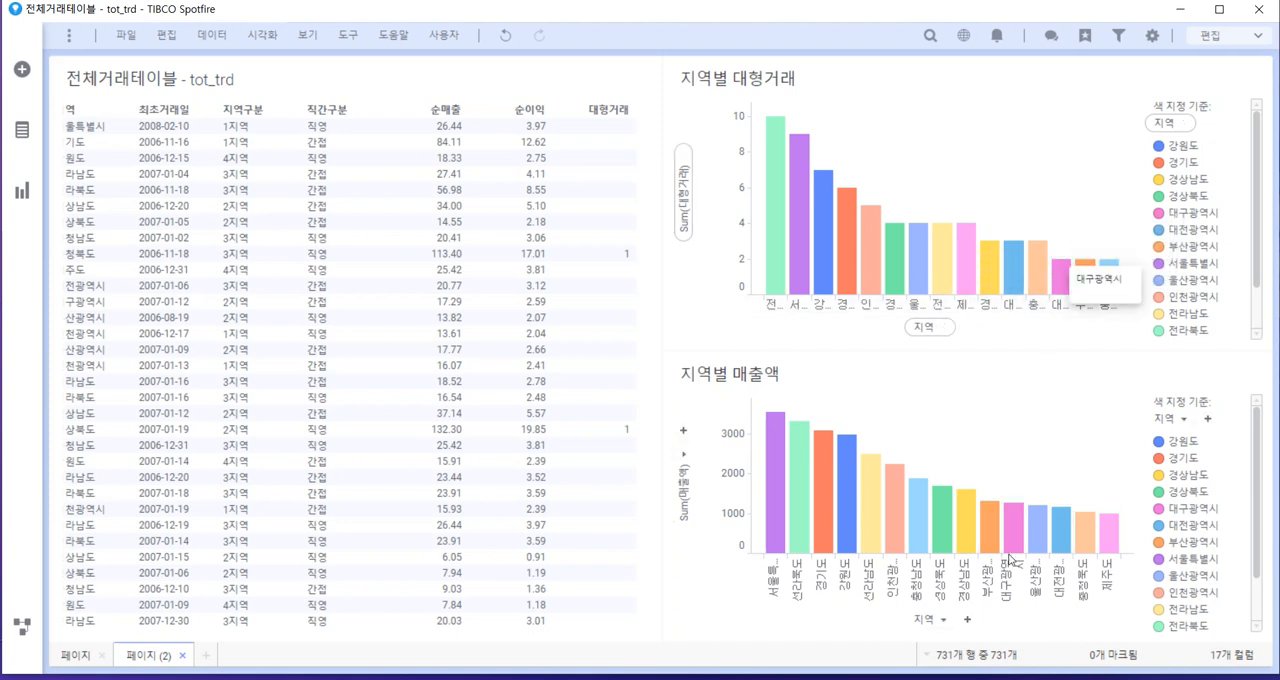
Mark the 제주도 bar in the 지역별 매출액 chart and clear the marking again
{"action": "left_click", "coordinate": [1114, 535]}
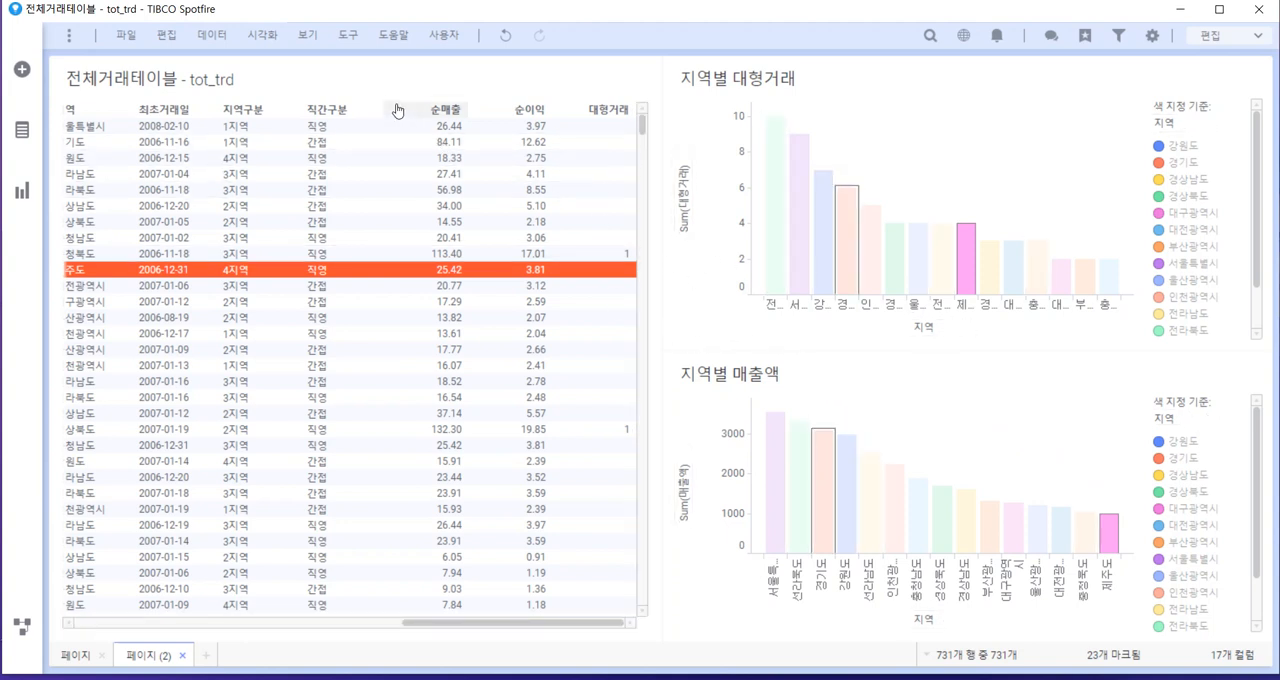
{"action": "right_click", "coordinate": [390, 225]}
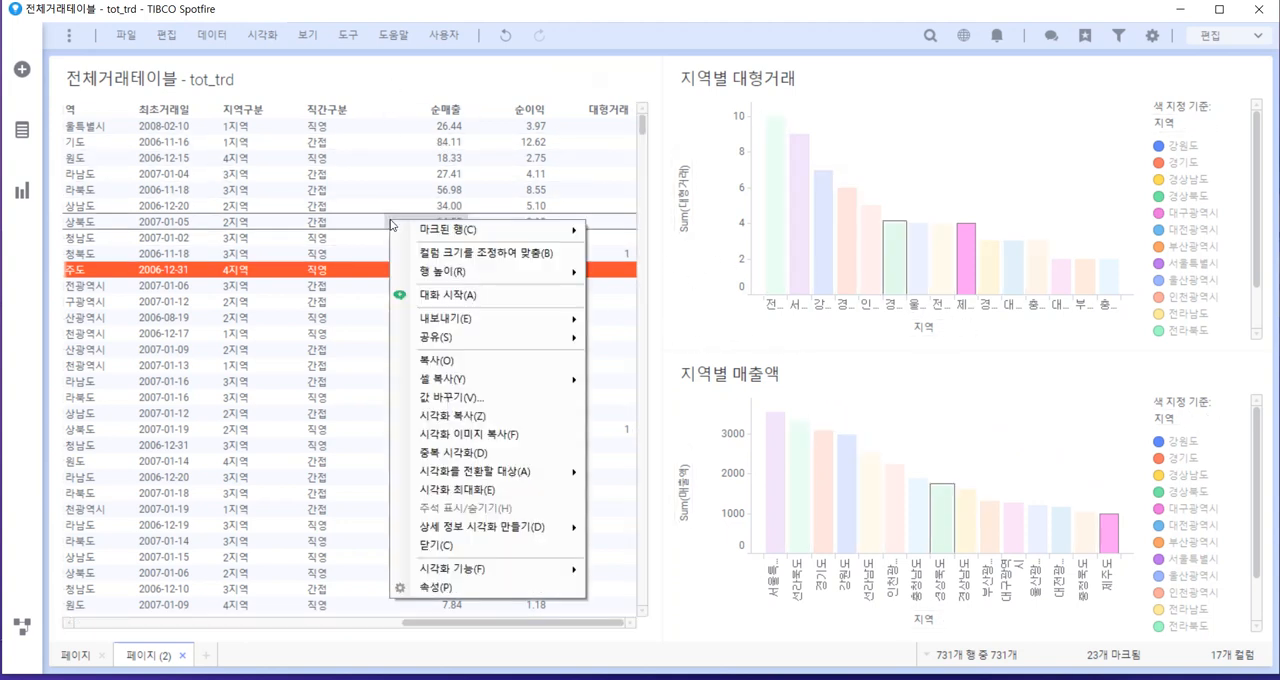
{"action": "left_click", "coordinate": [958, 381]}
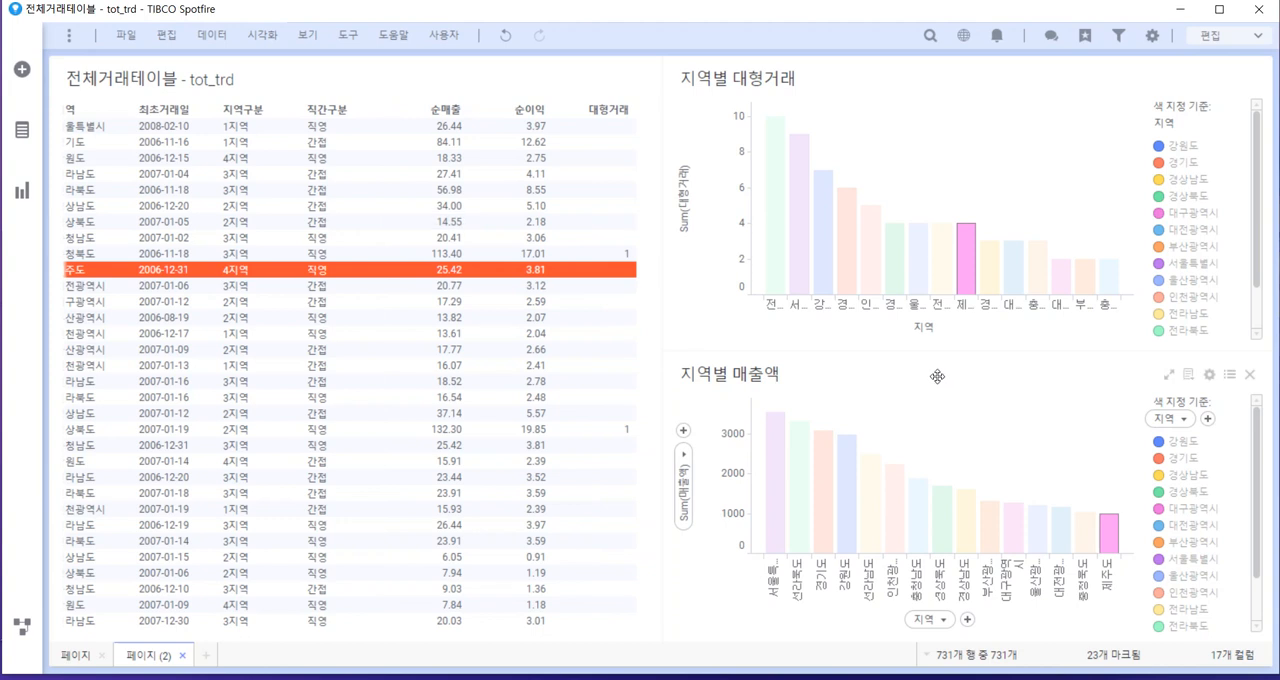
{"action": "left_click", "coordinate": [912, 432]}
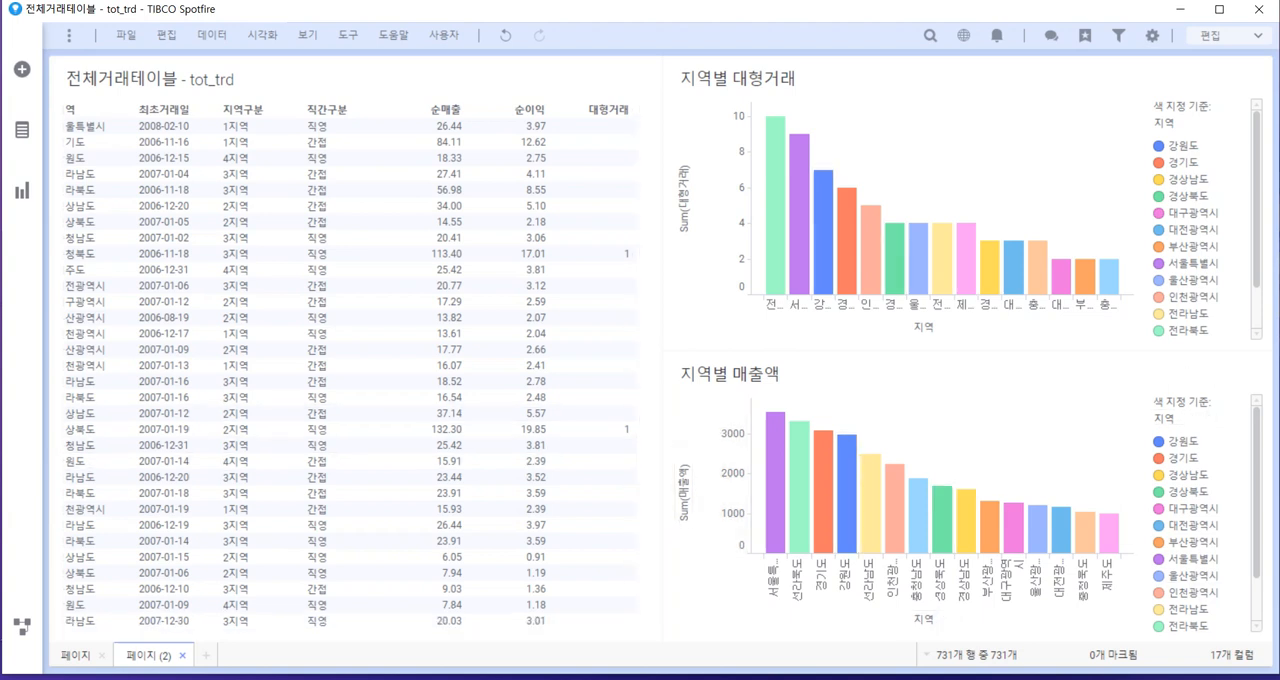
Add a new third page to the analysis
{"action": "left_click", "coordinate": [205, 656]}
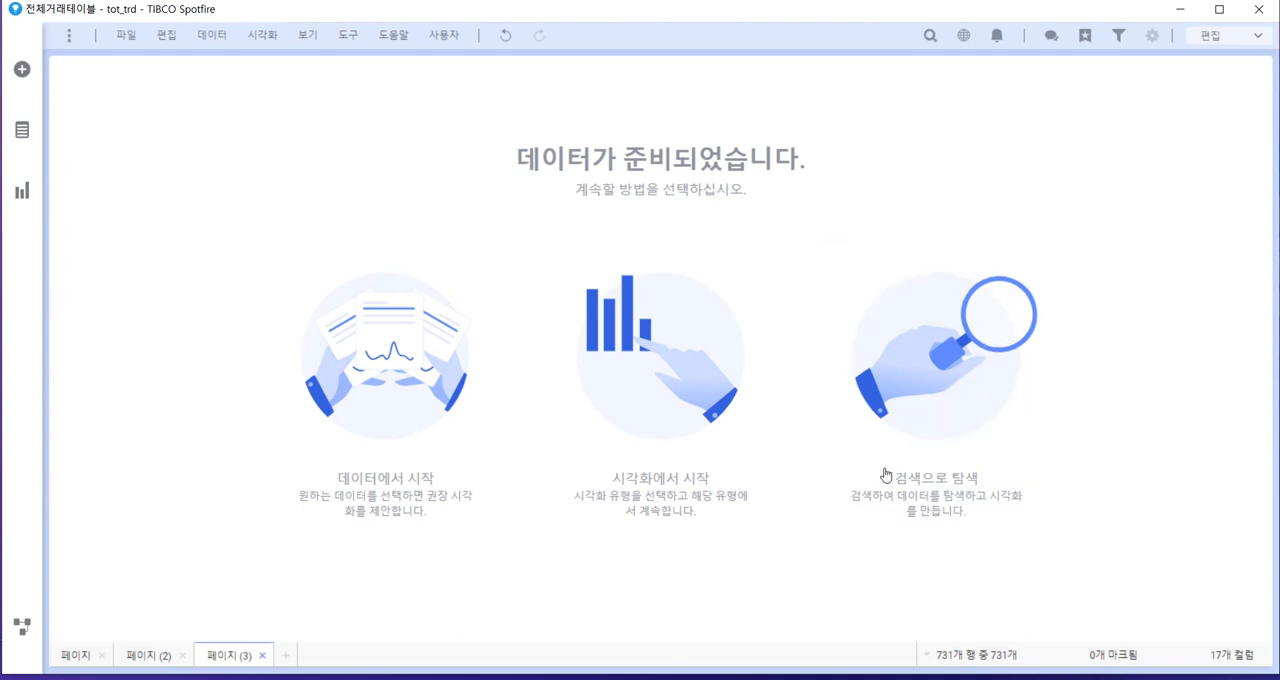
{"action": "left_click", "coordinate": [206, 38]}
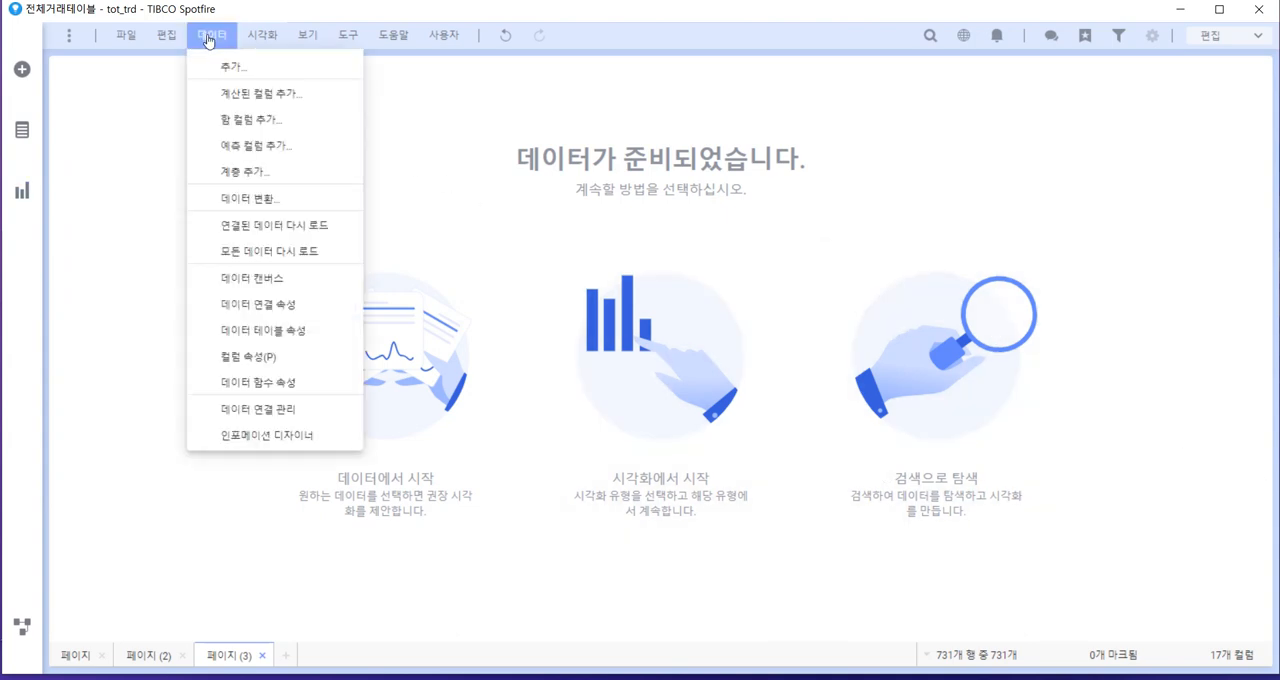
{"action": "left_click", "coordinate": [250, 98]}
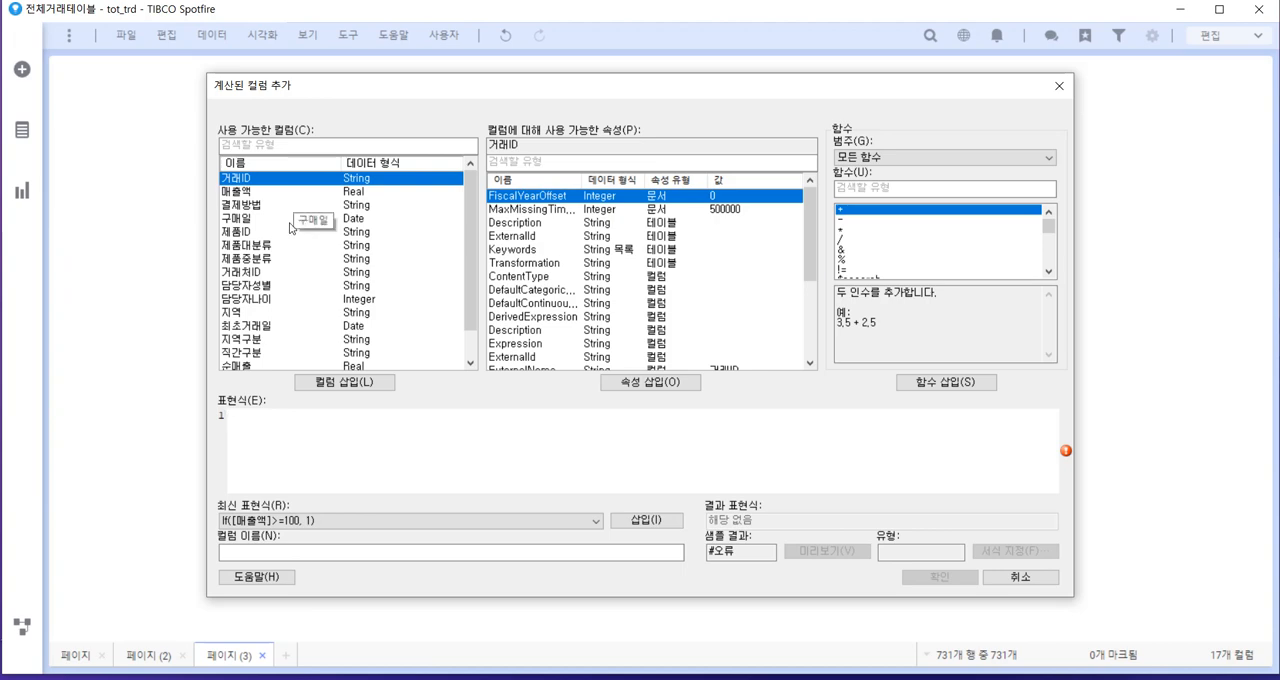
{"action": "left_click", "coordinate": [992, 577]}
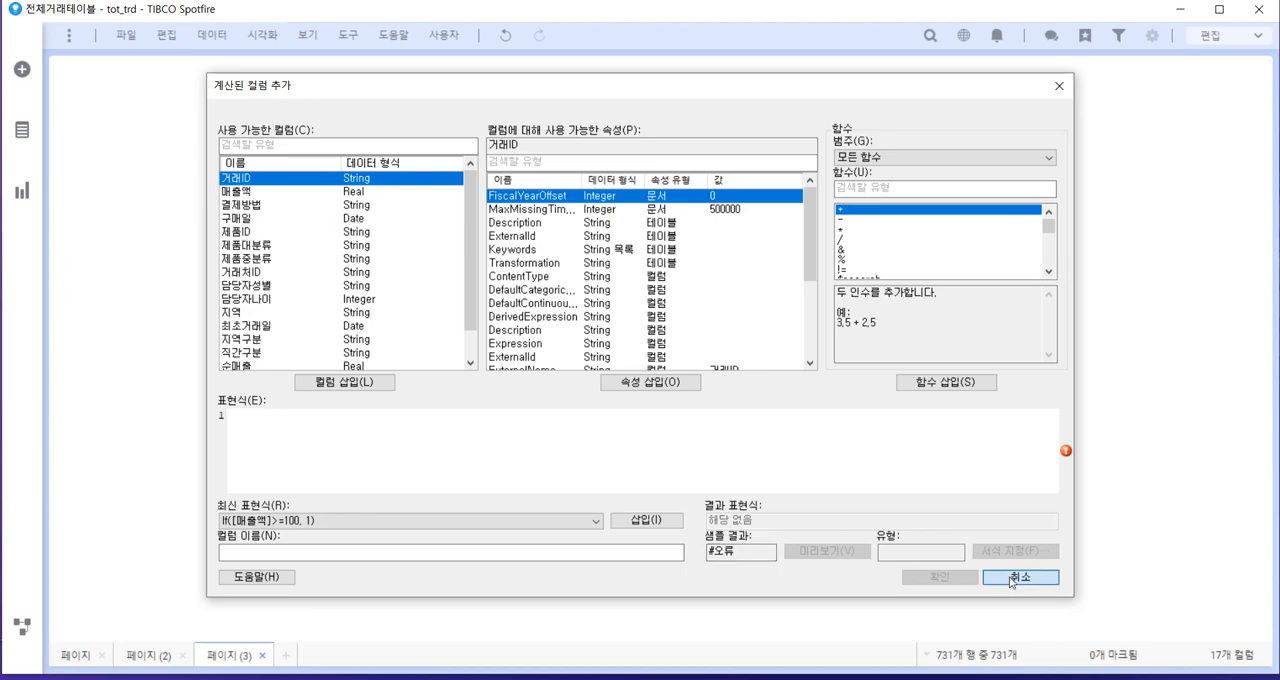
Review the first columns of the transaction table on 페이지 (2) and return to 페이지 (3)
{"action": "left_click", "coordinate": [160, 655]}
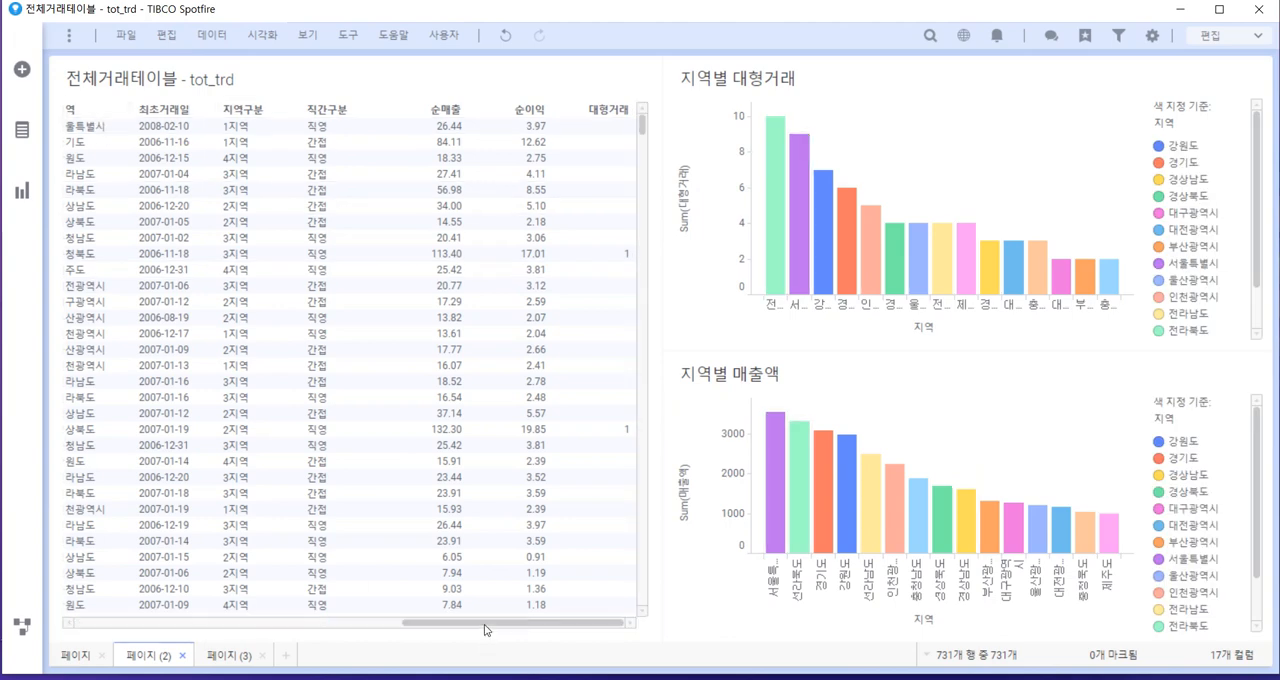
{"action": "left_click_drag", "start_coordinate": [486, 622], "coordinate": [153, 610]}
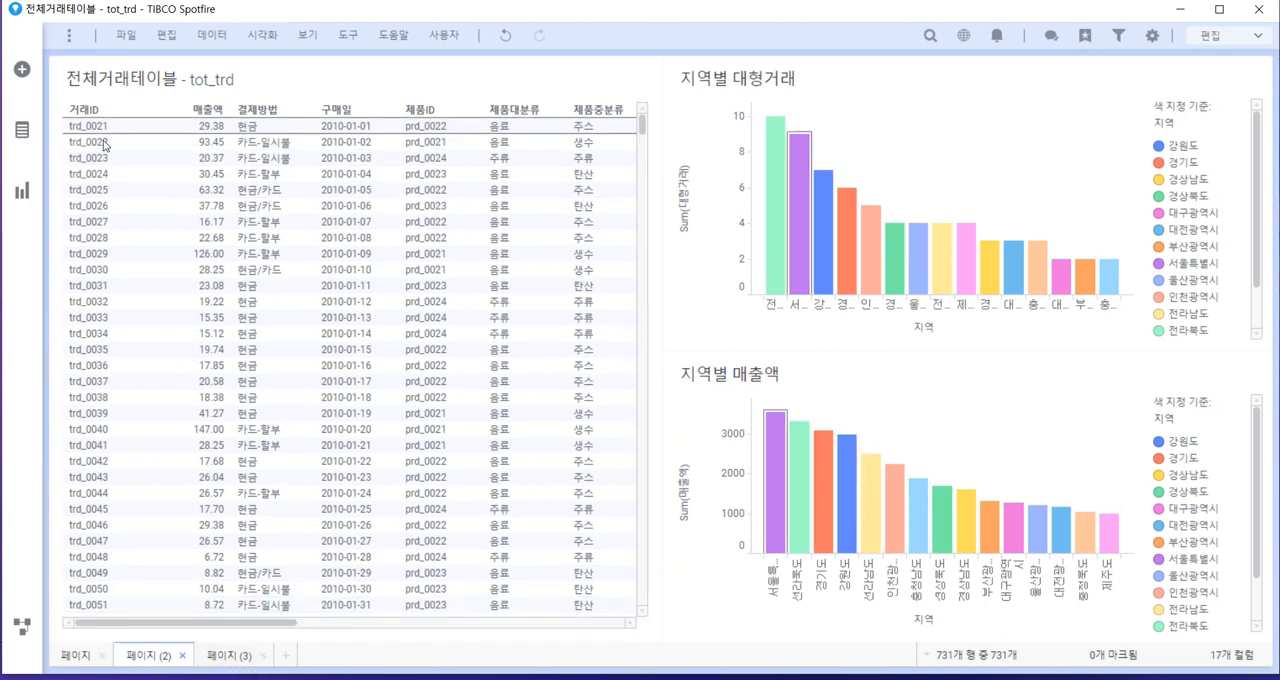
{"action": "left_click", "coordinate": [229, 655]}
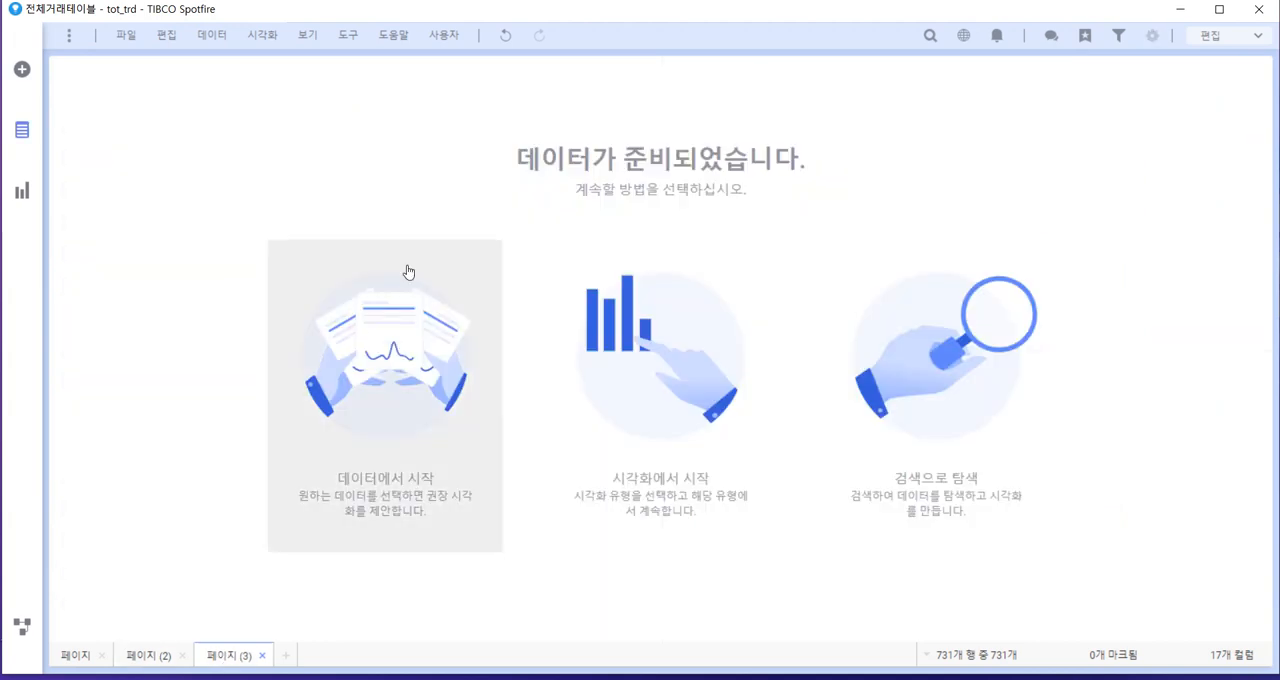
Start a new calculated column with the expression Sum([매출액])
{"action": "left_click", "coordinate": [222, 44]}
{"action": "left_click", "coordinate": [255, 93]}
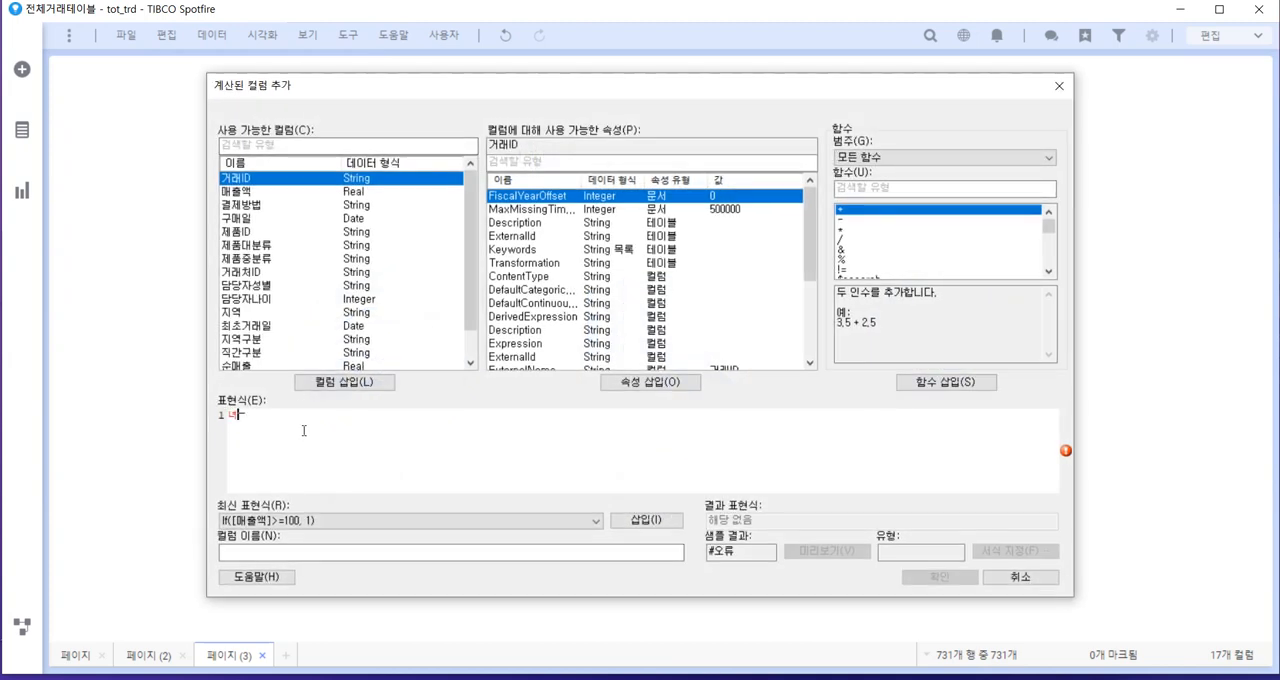
{"action": "type", "text": "sum"}
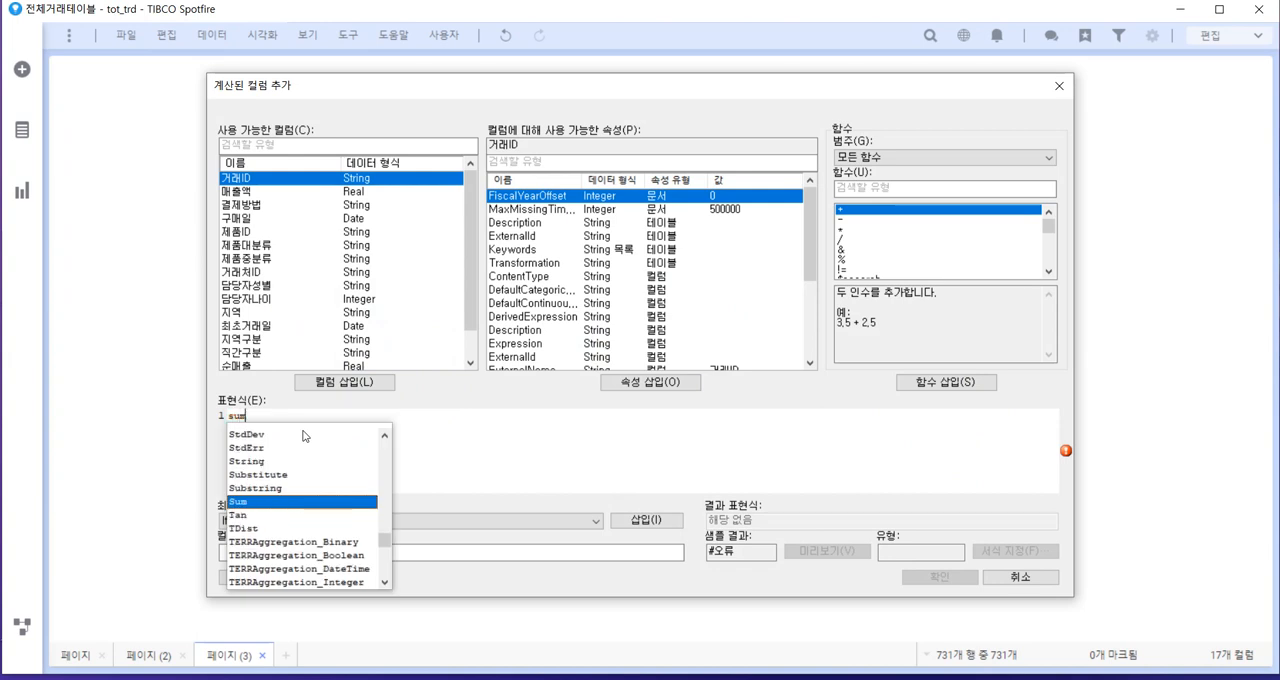
{"action": "key", "text": "Return"}
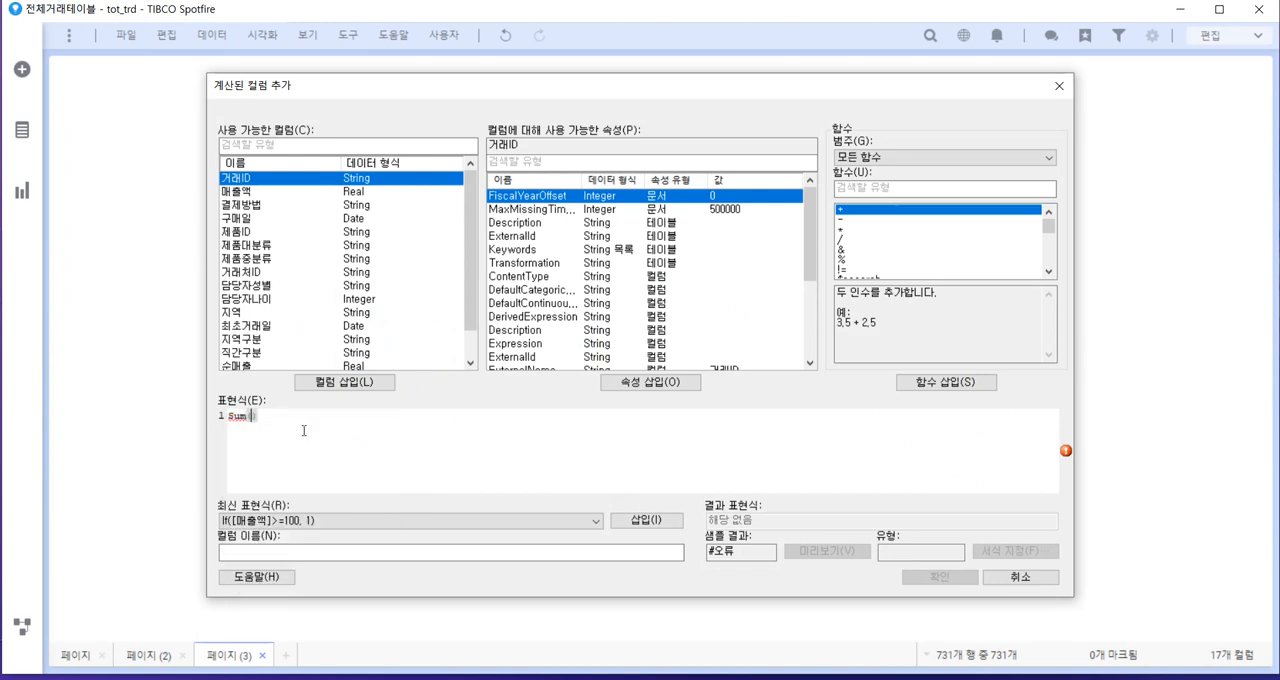
{"action": "left_click", "coordinate": [255, 191]}
{"action": "left_click", "coordinate": [352, 383]}
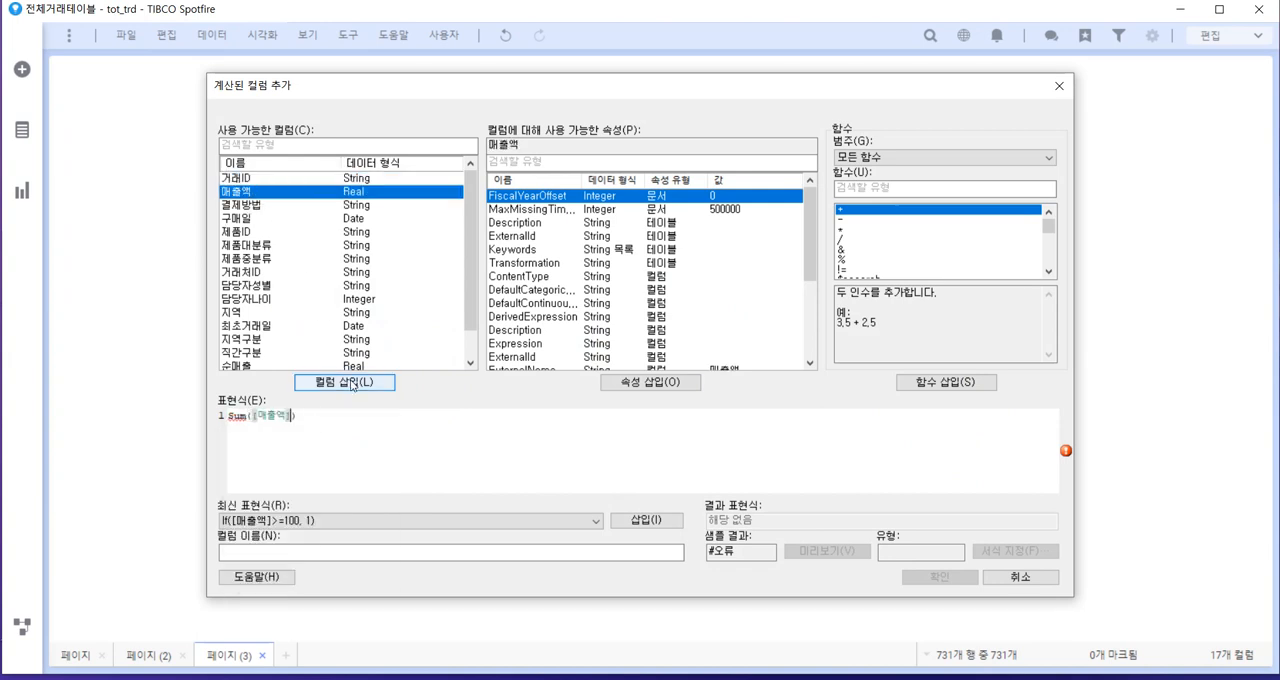
Extend the calculated column's expression with OVER [거래처ID] to total the sales per customer
{"action": "left_click", "coordinate": [329, 417]}
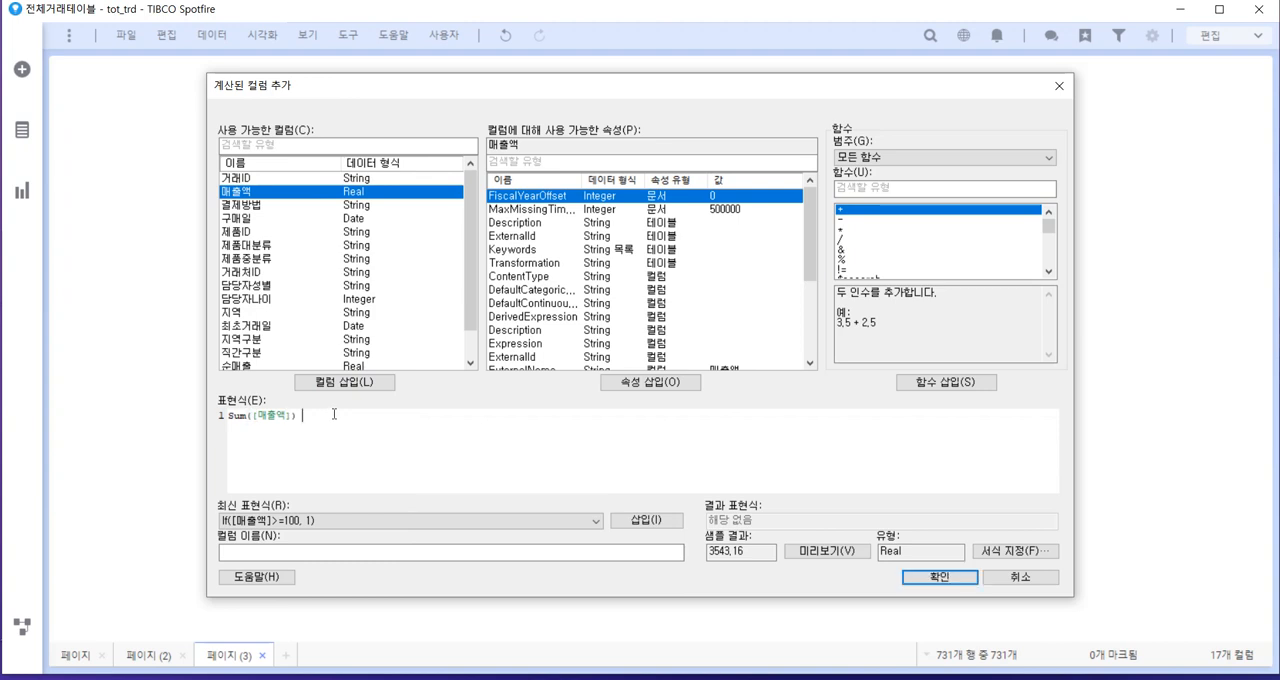
{"action": "type", "text": "ov"}
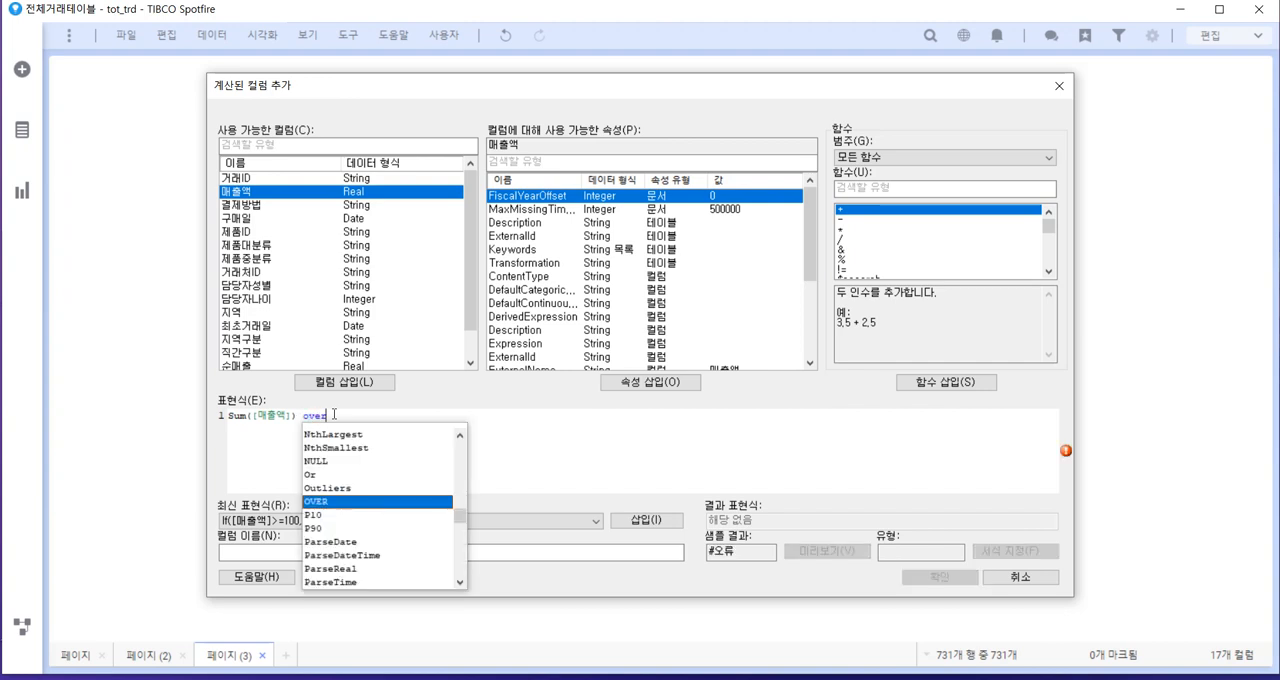
{"action": "type", "text": "er"}
{"action": "key", "text": "Return"}
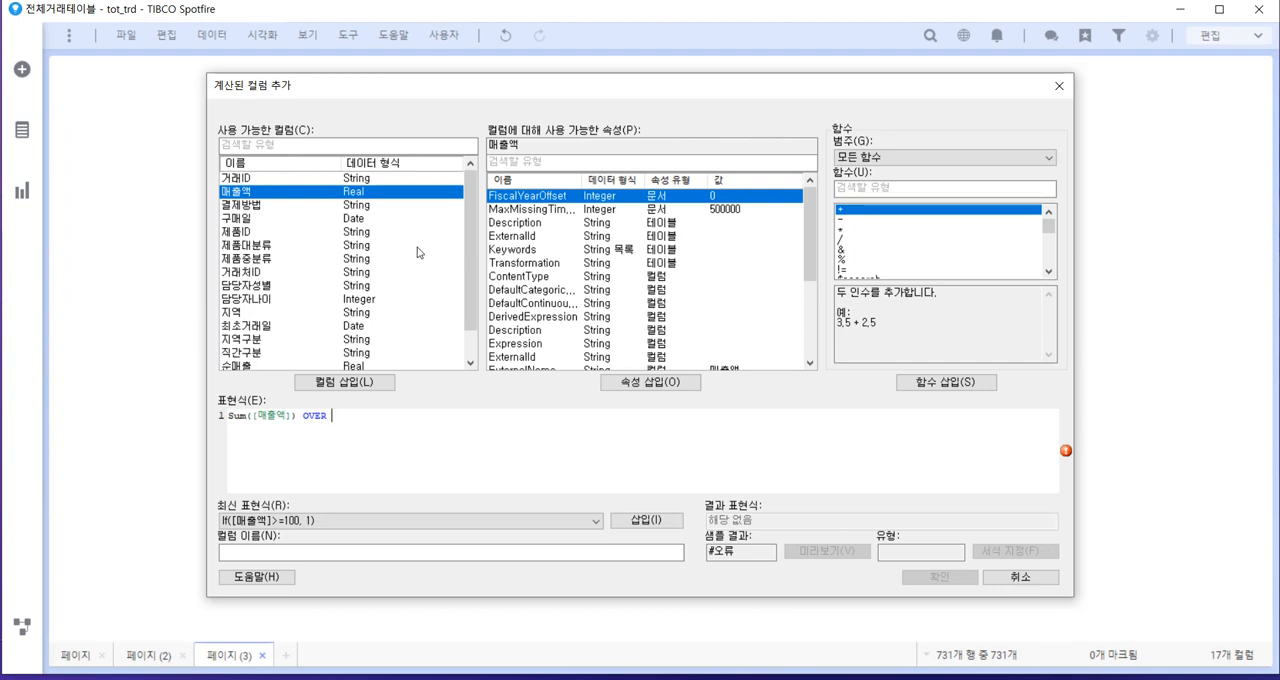
{"action": "left_click", "coordinate": [278, 272]}
{"action": "left_click", "coordinate": [366, 388]}
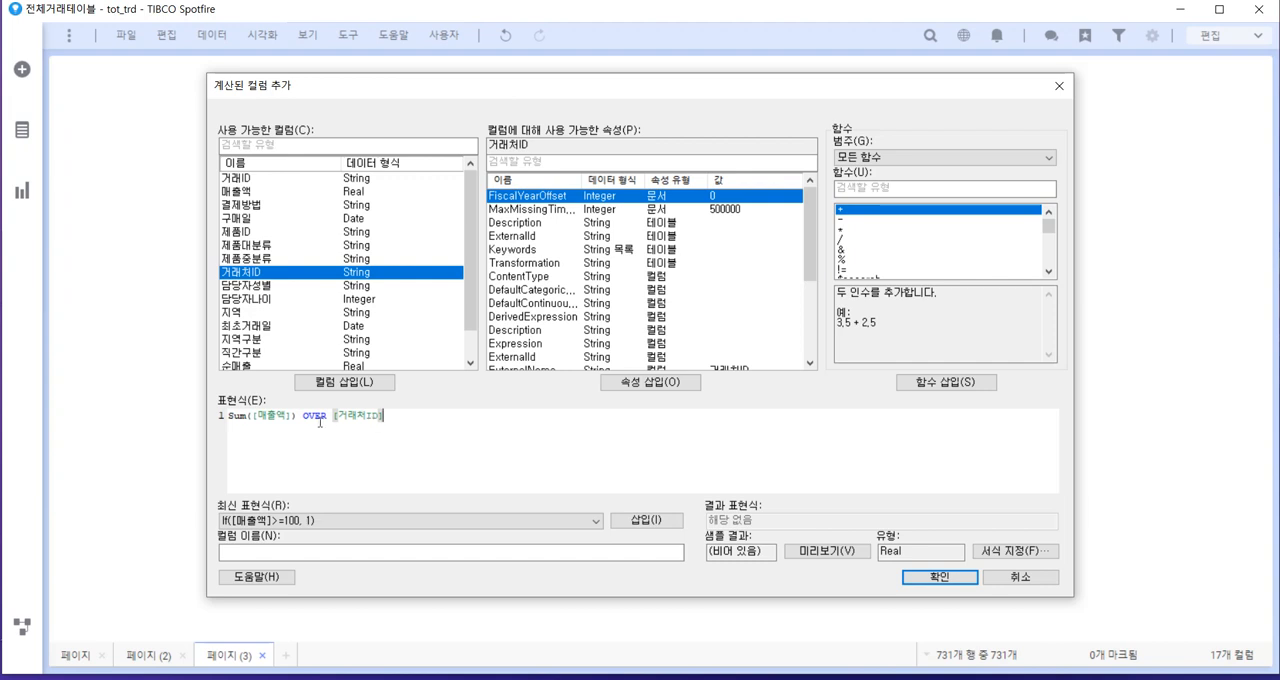
Name the calculated column 거래처별 매출총액 and add it to the data table
{"action": "left_click", "coordinate": [300, 549]}
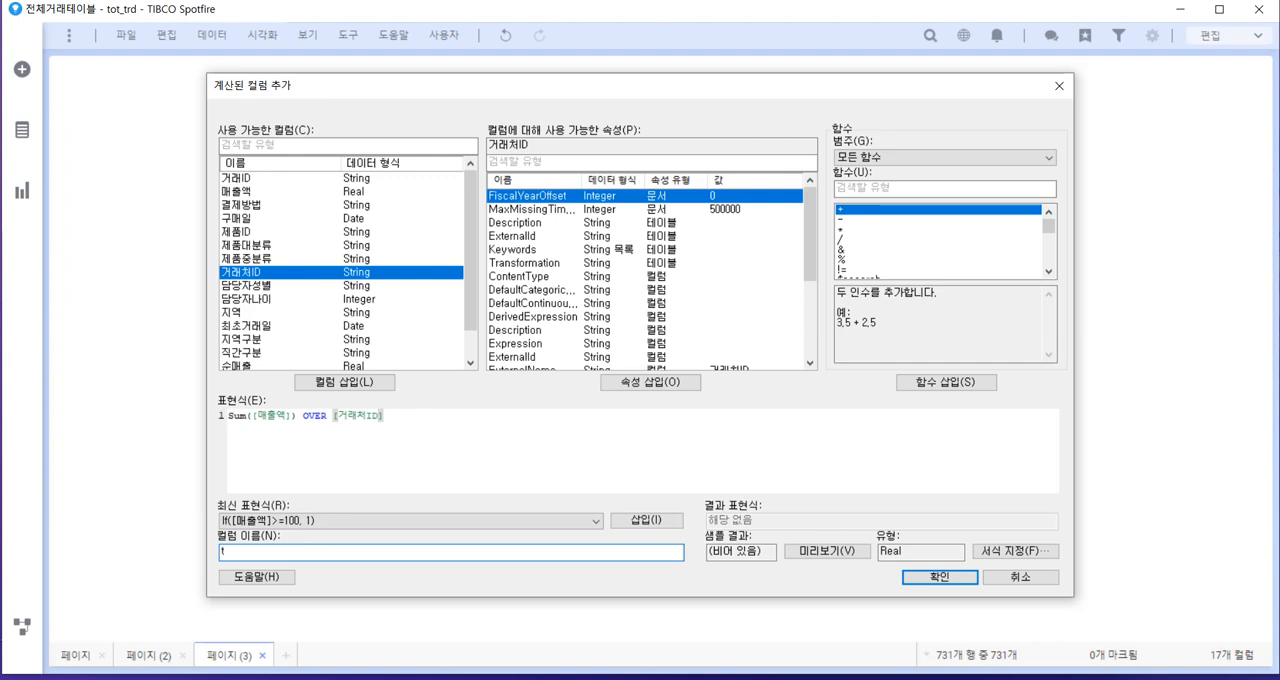
{"action": "type", "text": "거래처별 매출총액"}
{"action": "left_click", "coordinate": [926, 579]}
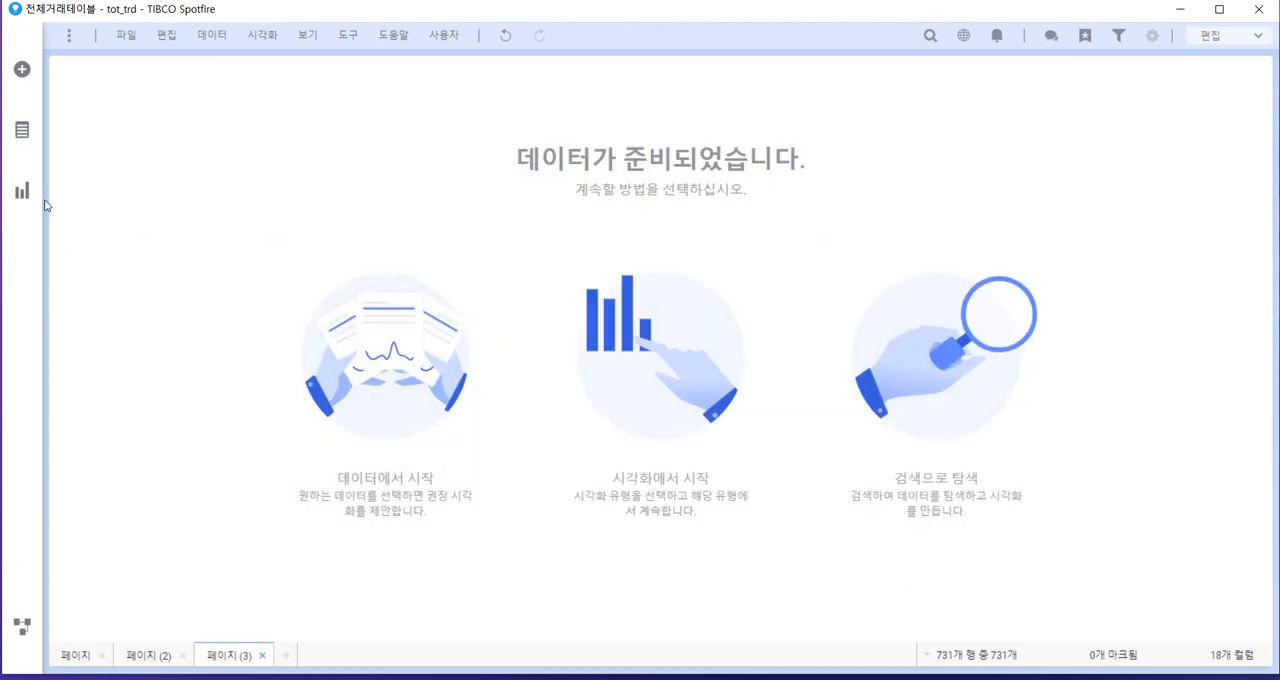
Insert a table visualization on the third page and show its last columns, including 거래처별 매출총액
{"action": "left_click", "coordinate": [25, 197]}
{"action": "left_click", "coordinate": [103, 106]}
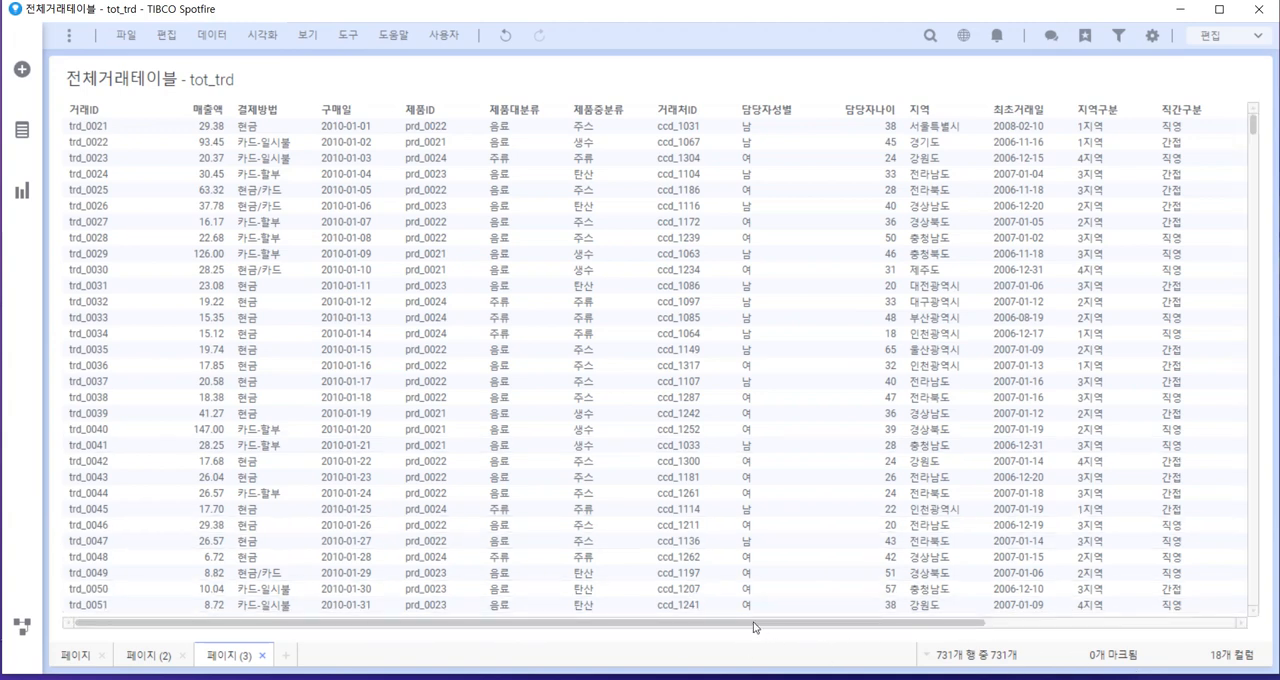
{"action": "left_click_drag", "start_coordinate": [751, 628], "coordinate": [1134, 620]}
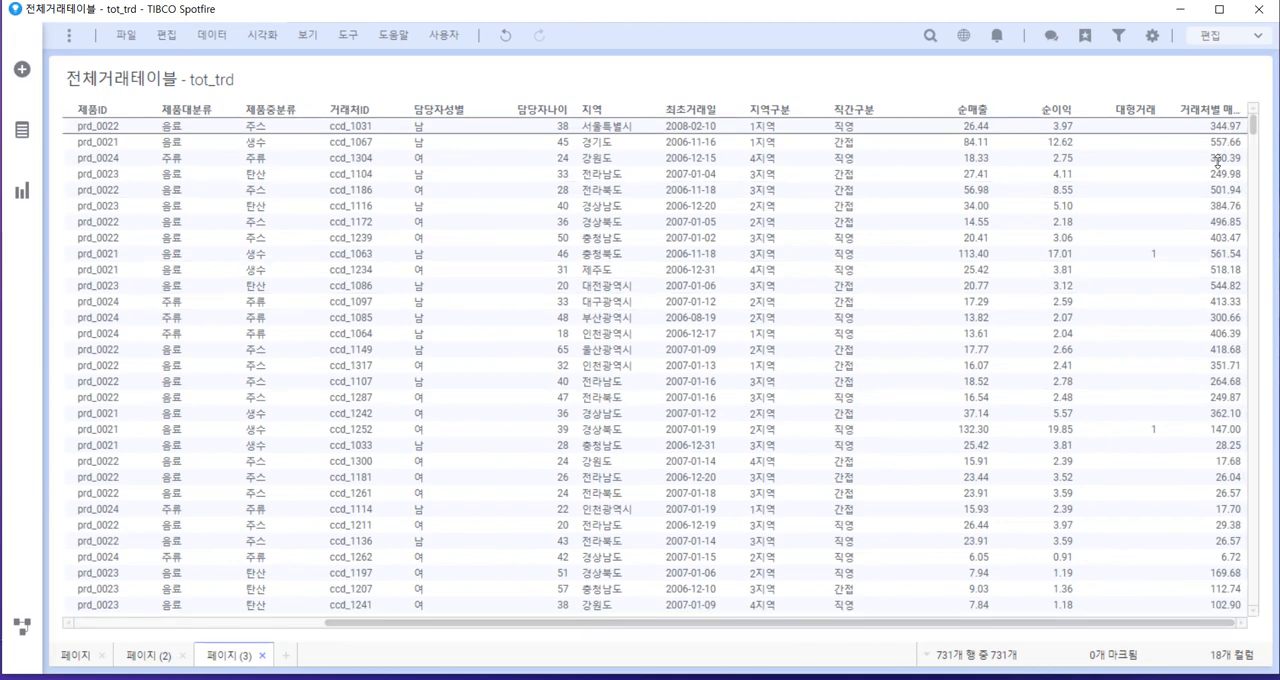
Add a bar chart beside the table showing Sum(매출액) on the value axis by 거래처ID on the category axis
{"action": "left_click", "coordinate": [21, 194]}
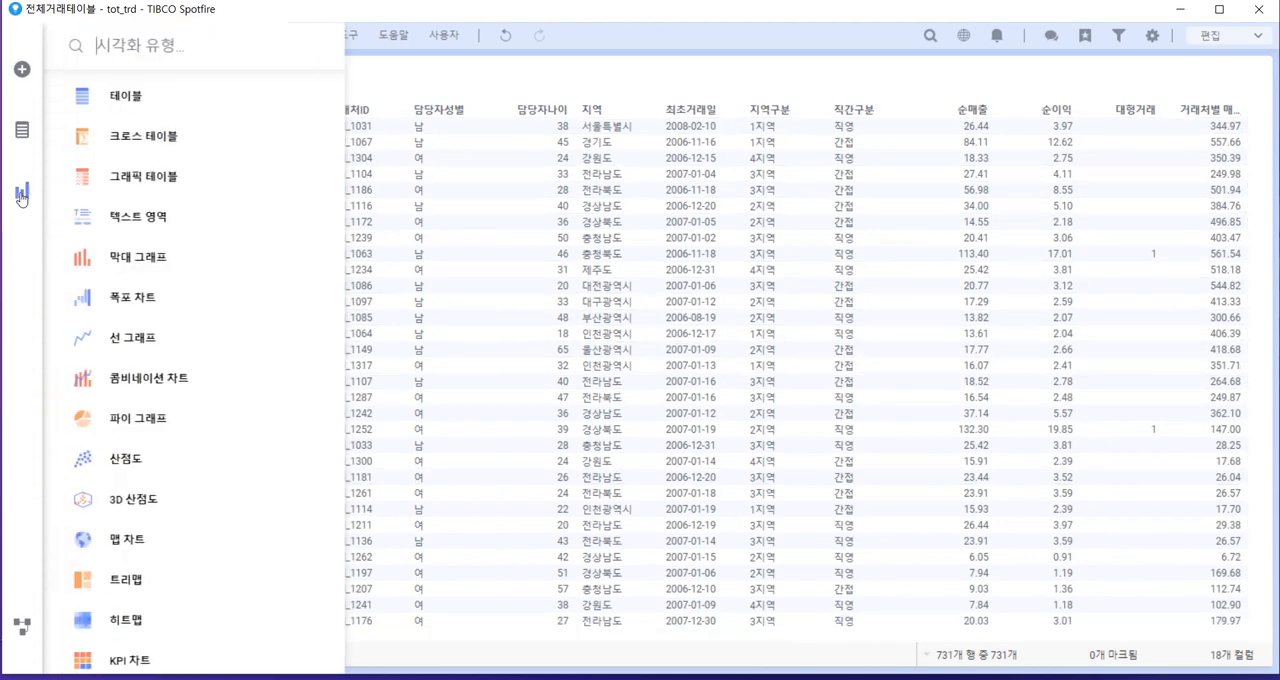
{"action": "left_click", "coordinate": [88, 257]}
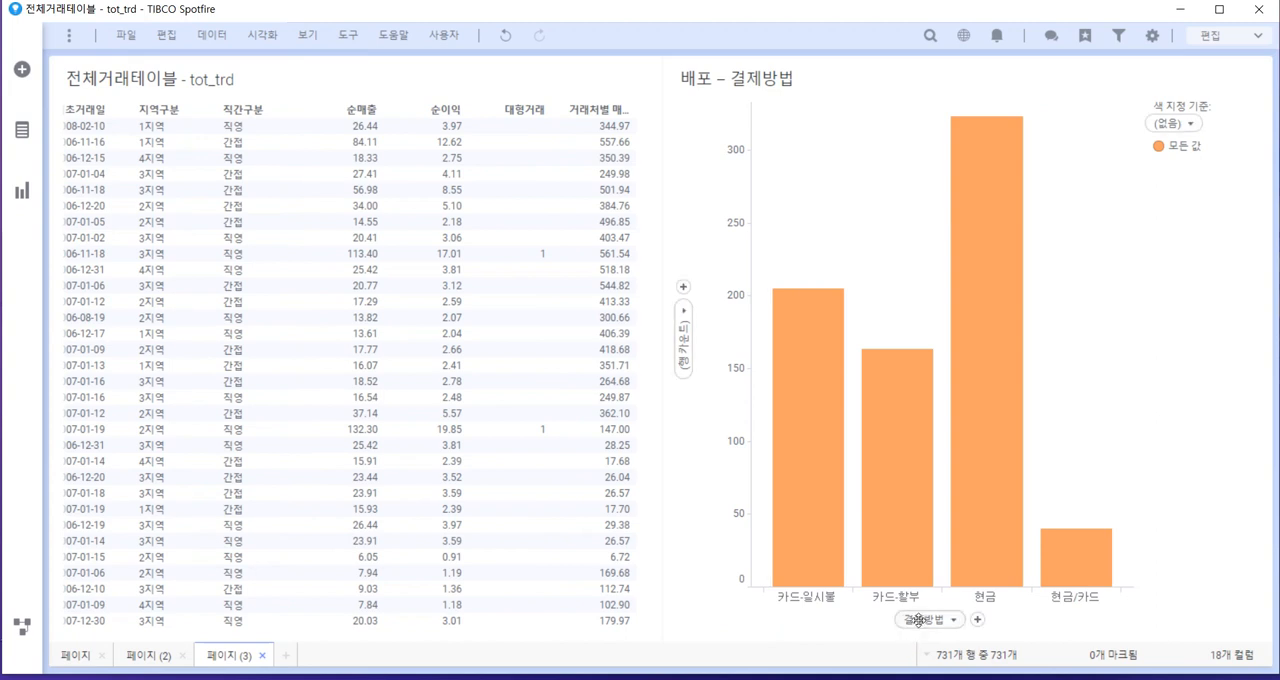
{"action": "left_click", "coordinate": [918, 620]}
{"action": "scroll", "coordinate": [924, 487], "scroll_direction": "down", "scroll_amount": 2}
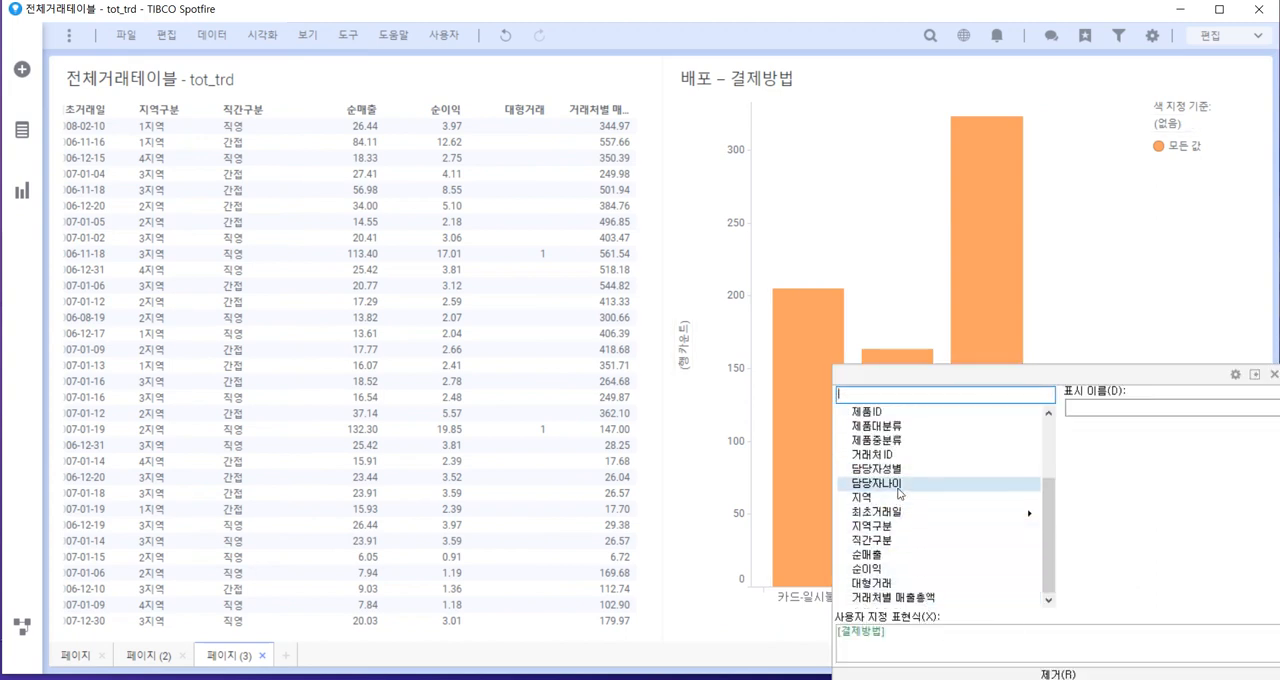
{"action": "left_click", "coordinate": [872, 454]}
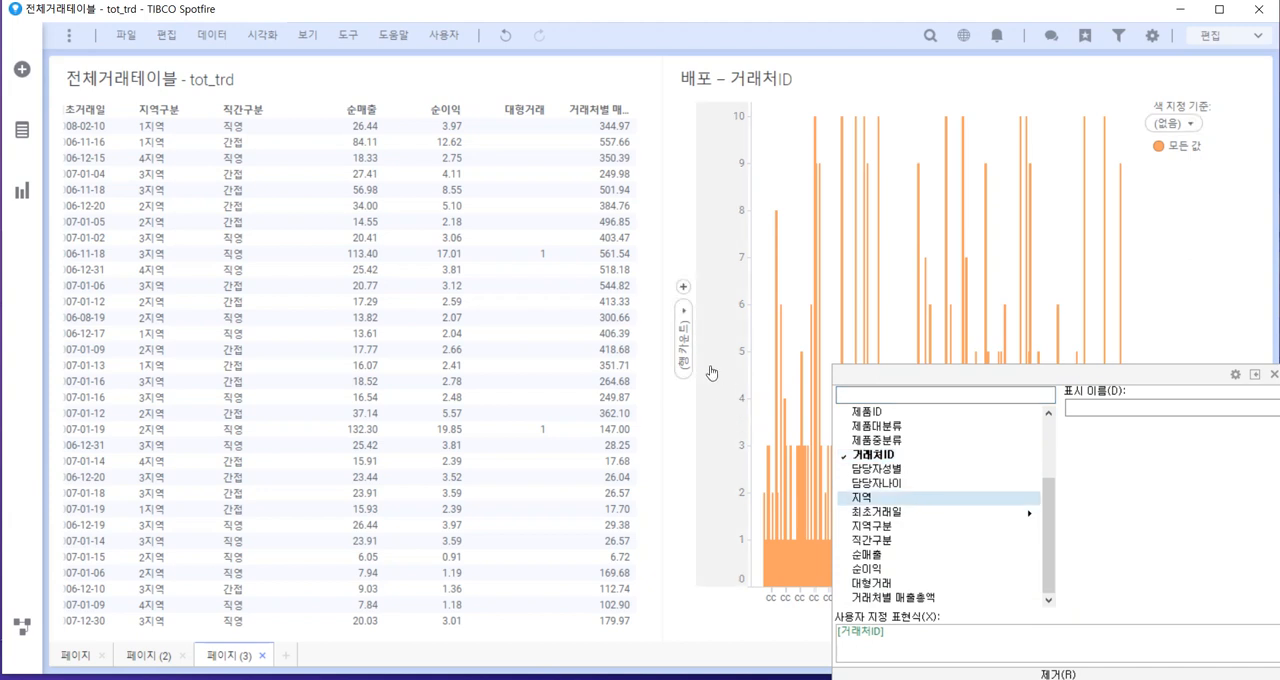
{"action": "left_click", "coordinate": [684, 335]}
{"action": "left_click", "coordinate": [741, 375]}
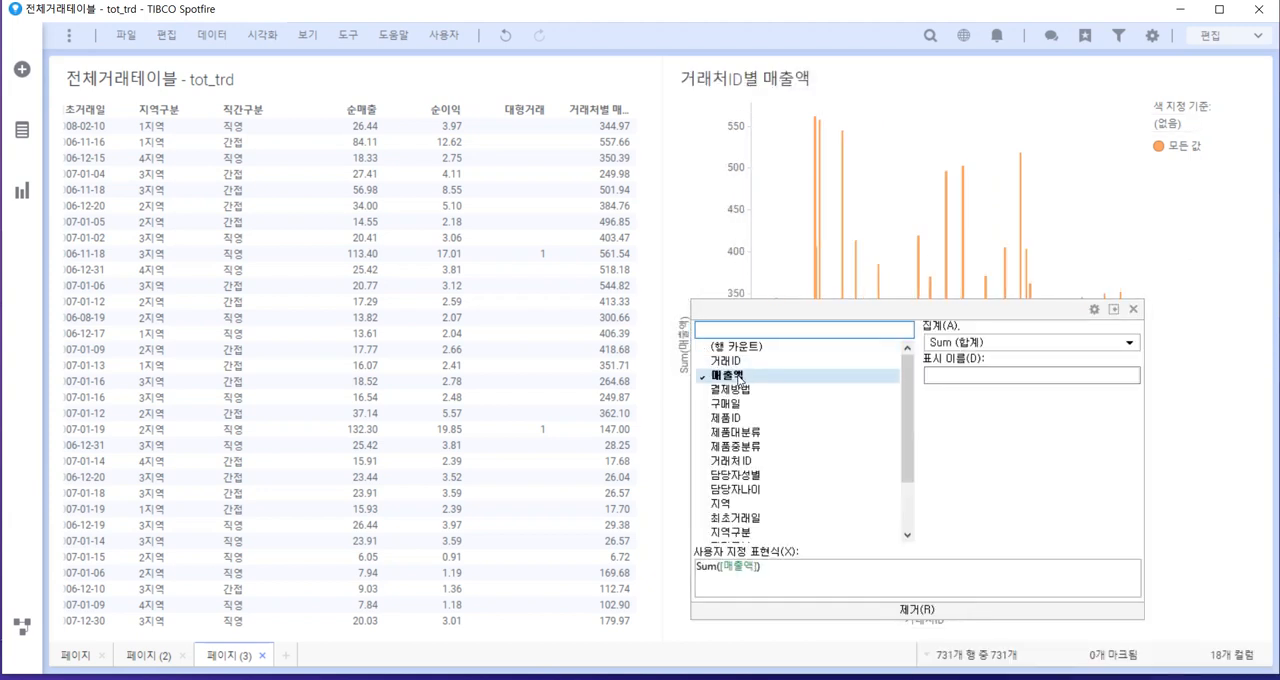
{"action": "left_click", "coordinate": [1173, 222]}
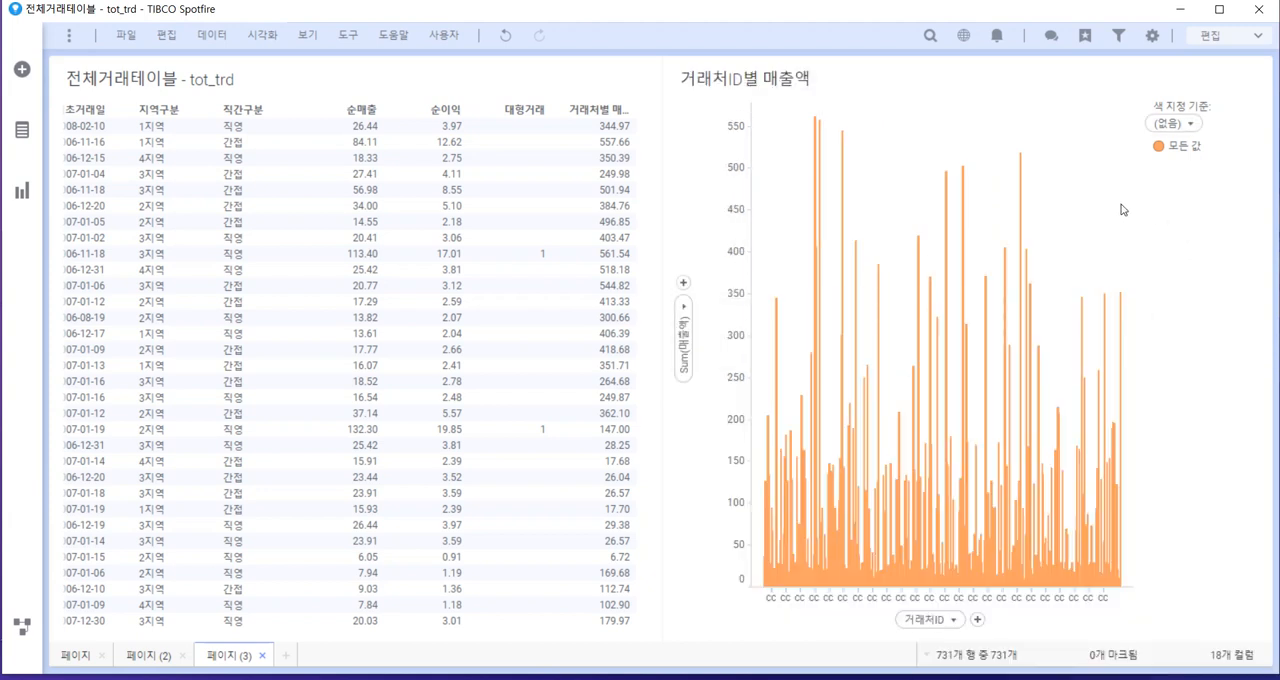
Mark one high-sales customer's bar, compare its 거래처ID and 거래처별 매출총액 across the marked table rows, and clear the marking
{"action": "left_click", "coordinate": [1021, 200]}
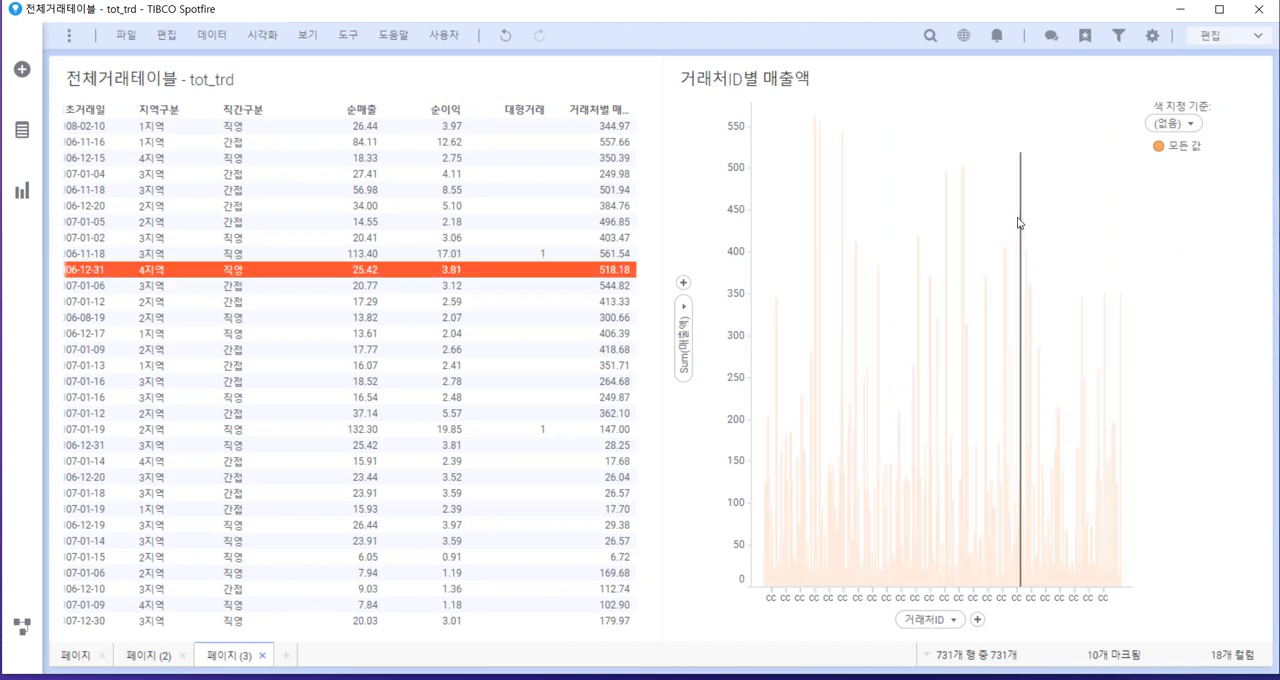
{"action": "mouse_move", "coordinate": [1020, 222]}
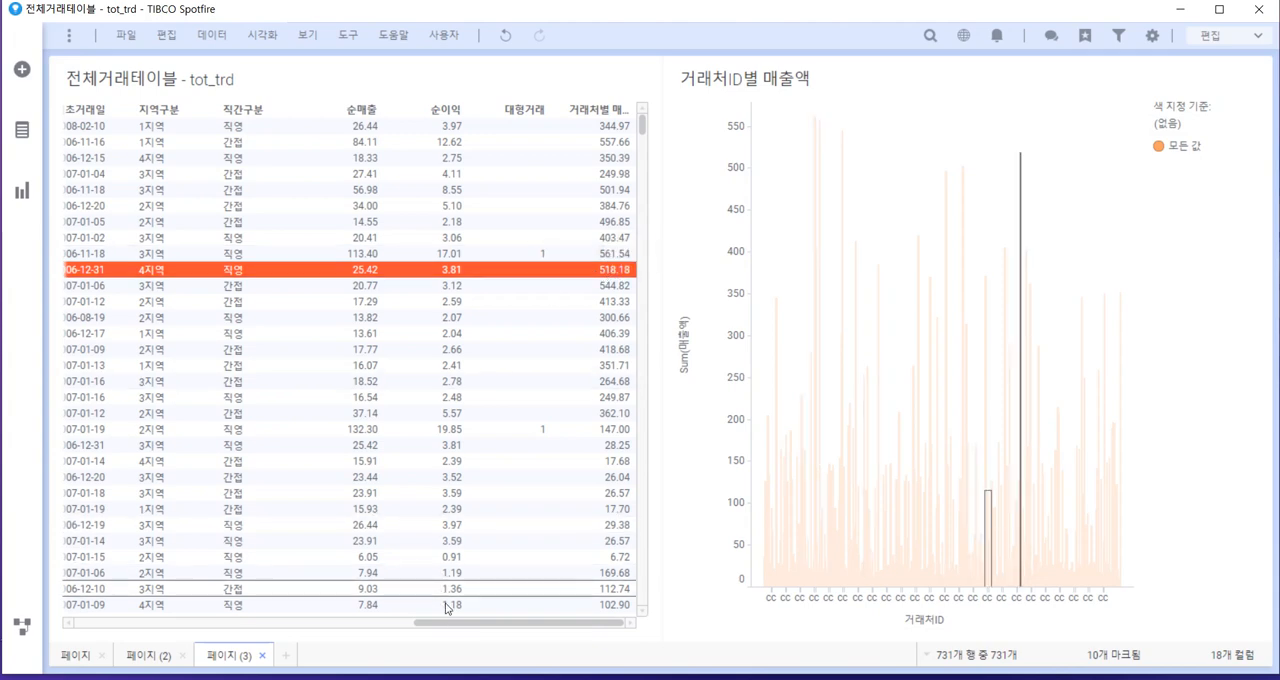
{"action": "left_click_drag", "start_coordinate": [449, 630], "coordinate": [186, 571]}
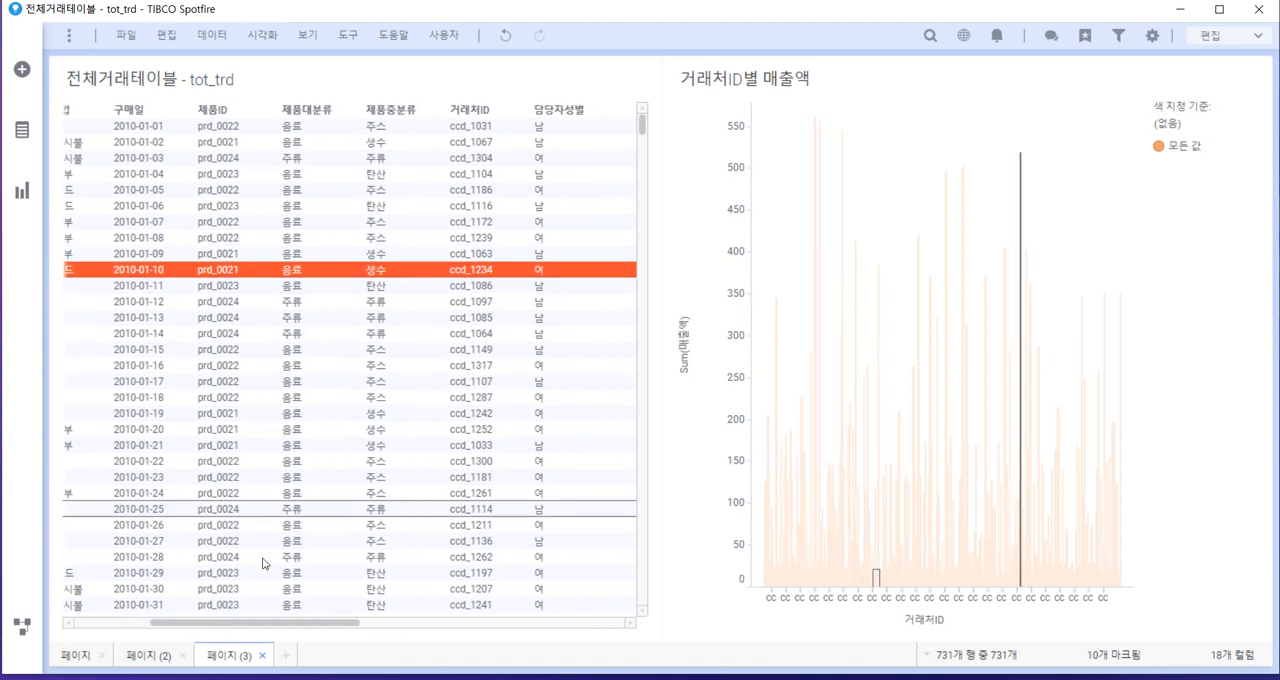
{"action": "left_click_drag", "start_coordinate": [300, 624], "coordinate": [418, 661]}
{"action": "left_click_drag", "start_coordinate": [645, 124], "coordinate": [624, 452]}
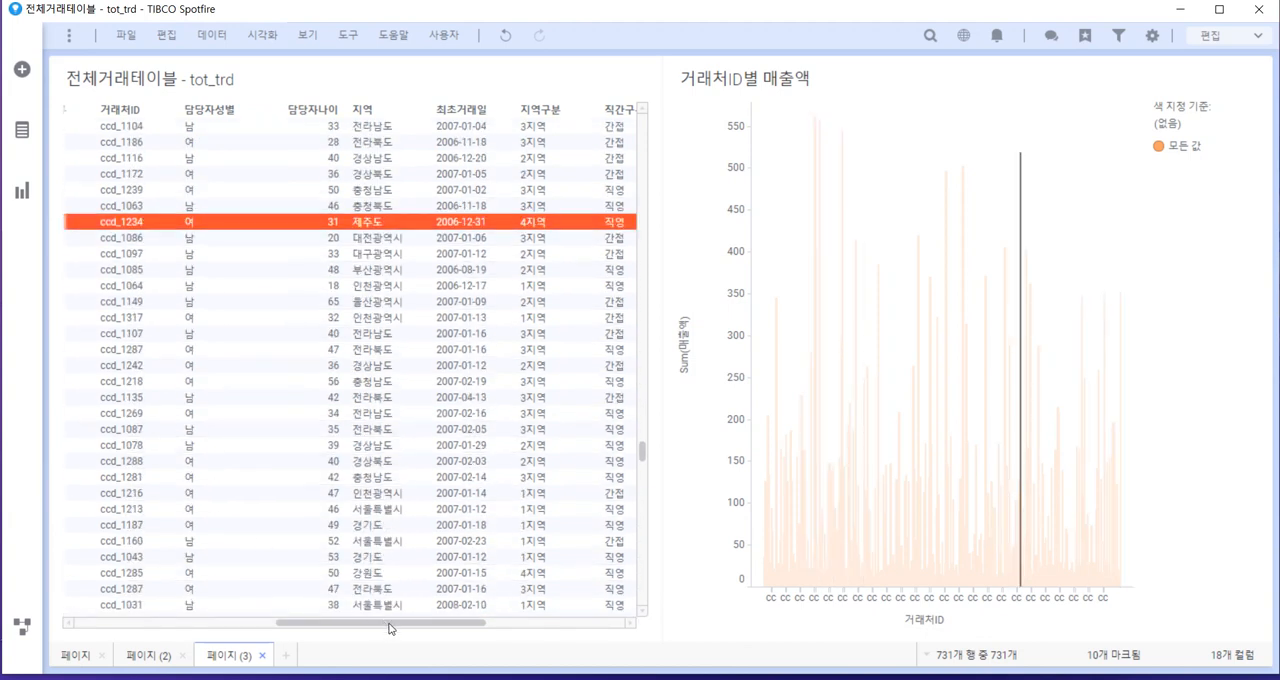
{"action": "left_click_drag", "start_coordinate": [393, 628], "coordinate": [563, 643]}
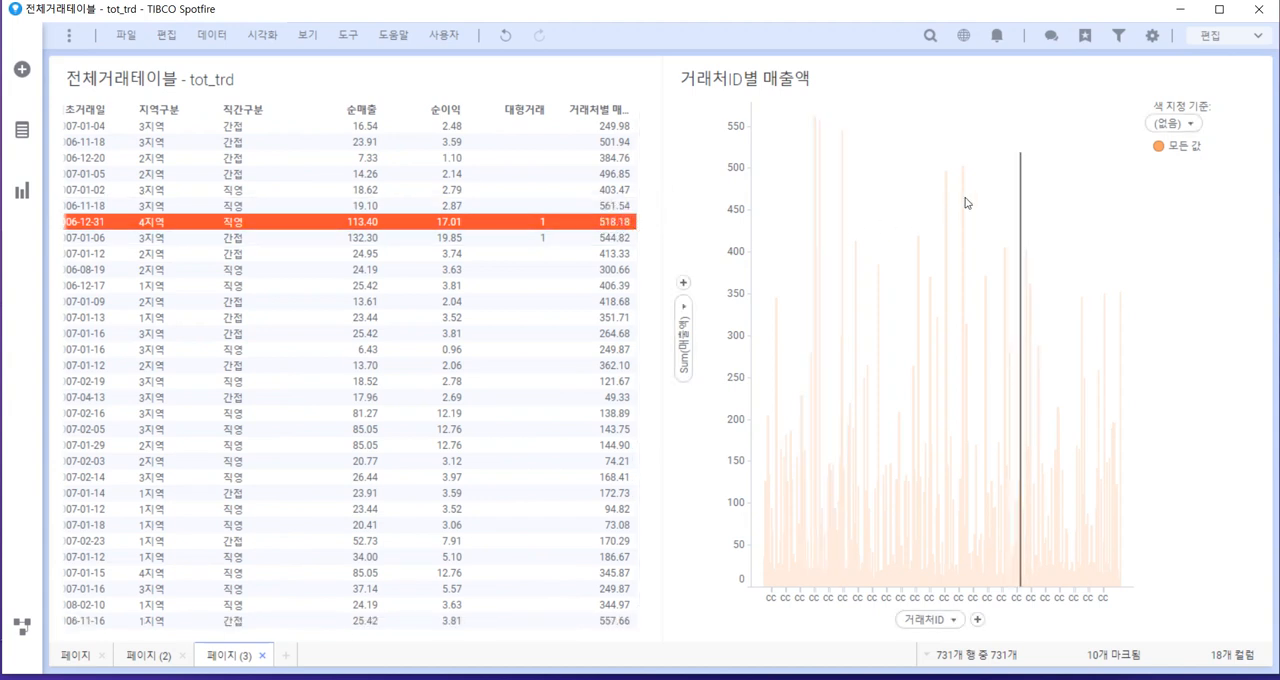
{"action": "left_click", "coordinate": [959, 108]}
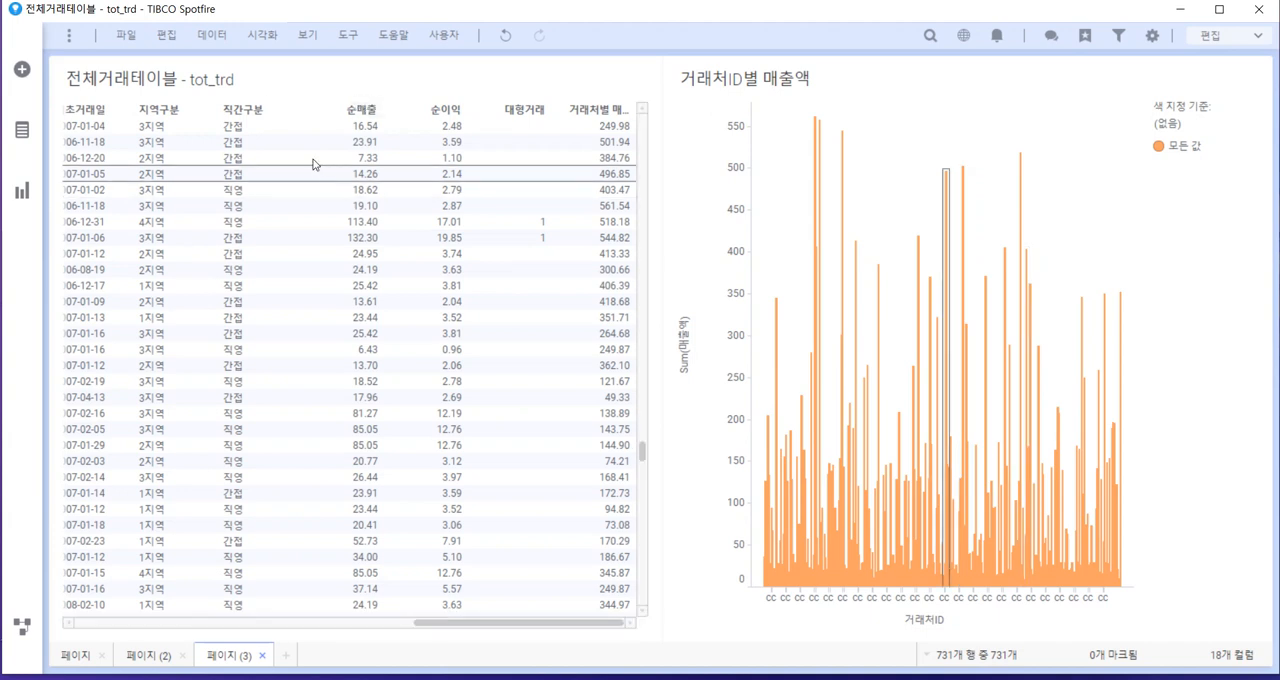
Start a new calculated column whose expression uses the If function
{"action": "left_click", "coordinate": [262, 42]}
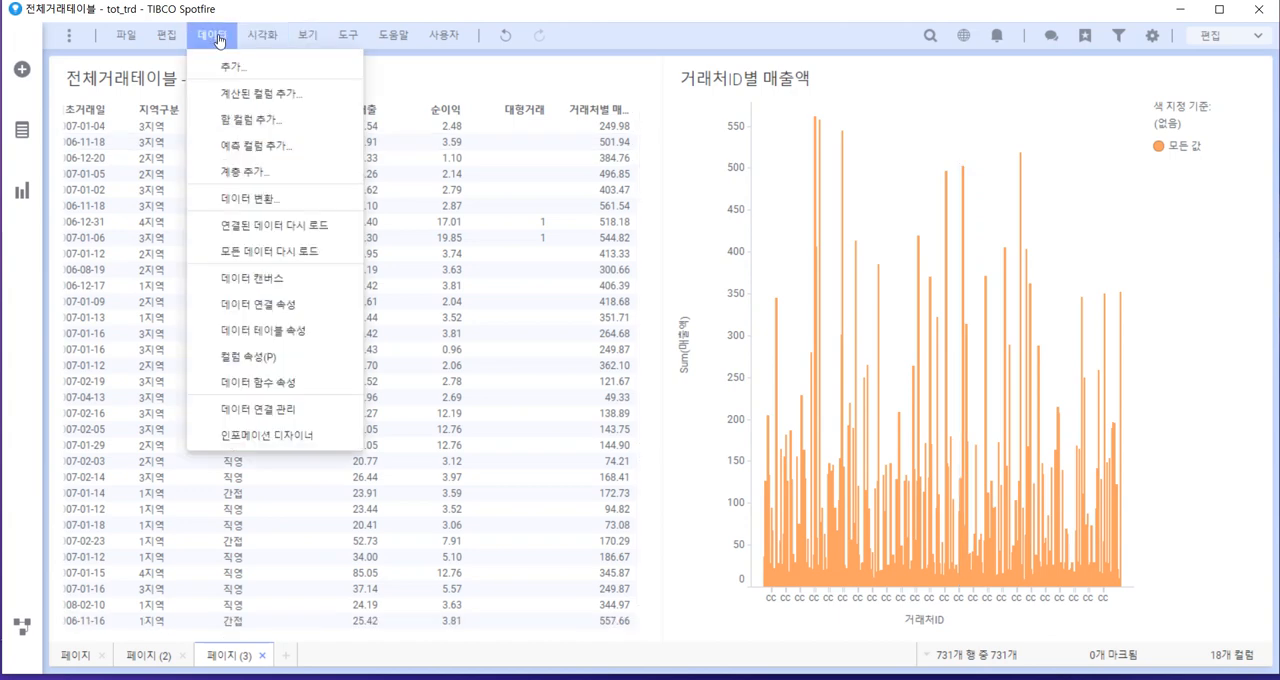
{"action": "left_click", "coordinate": [250, 100]}
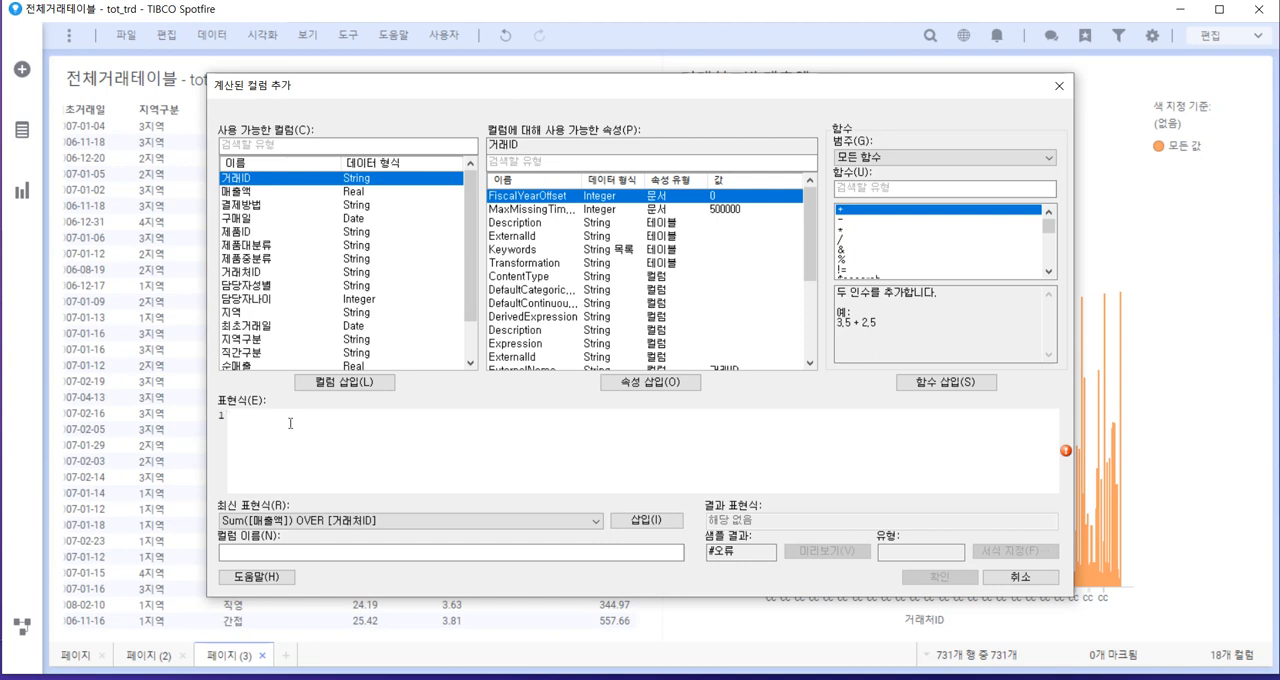
{"action": "type", "text": "ㅑㄹ"}
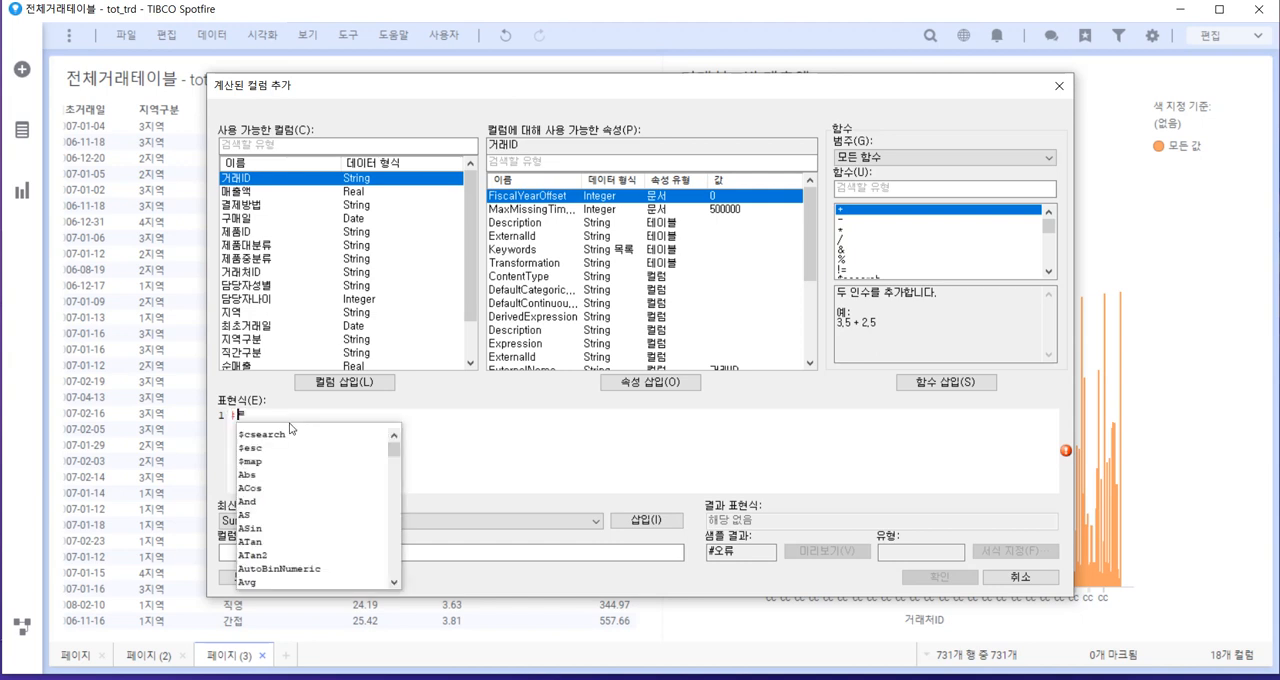
{"action": "key", "text": "BackSpace"}
{"action": "key", "text": "BackSpace"}
{"action": "type", "text": "if"}
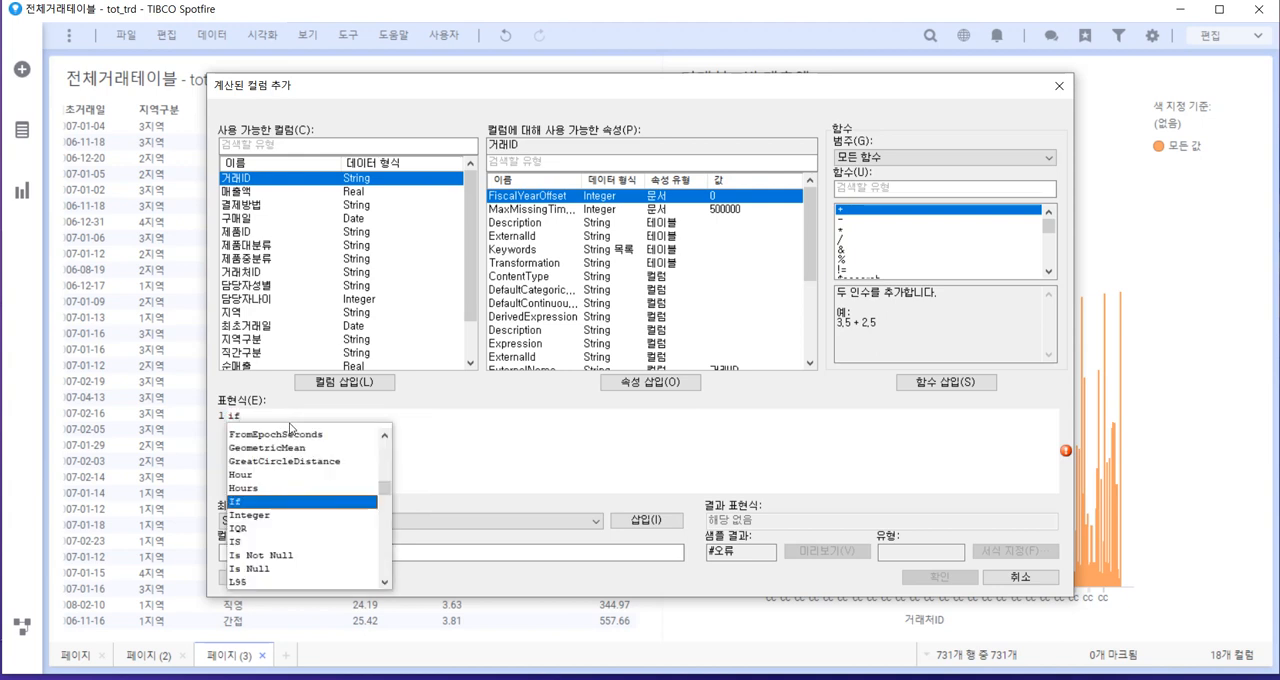
{"action": "key", "text": "Return"}
Complete the expression as If([거래처별 매출총액]>=300, "우수", "일반")
{"action": "scroll", "coordinate": [410, 217], "scroll_direction": "down", "scroll_amount": 2}
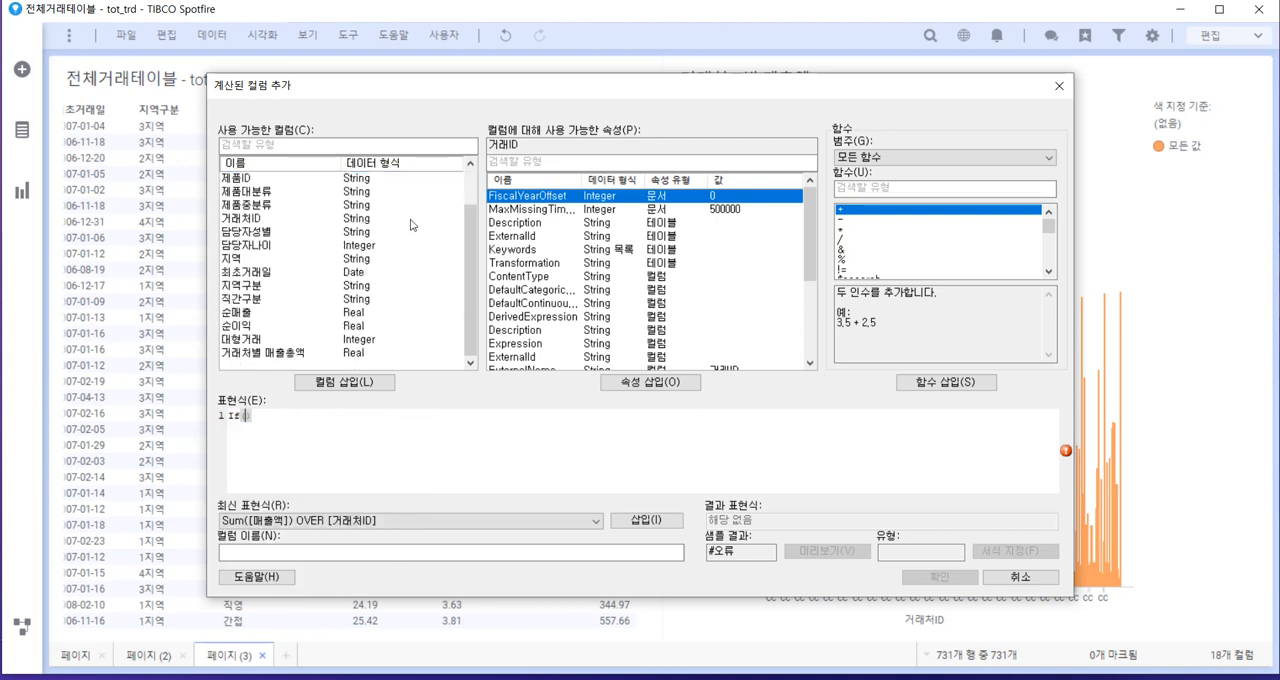
{"action": "left_click", "coordinate": [280, 353]}
{"action": "left_click", "coordinate": [344, 382]}
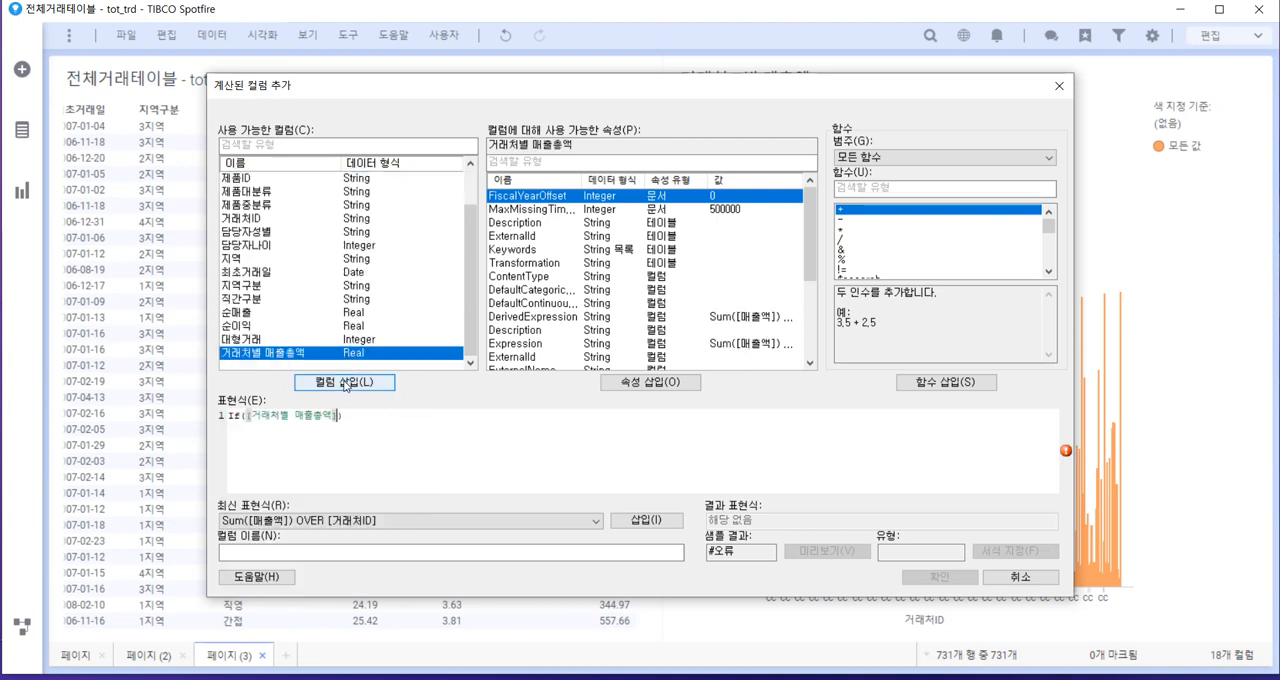
{"action": "type", "text": ">"}
{"action": "type", "text": "=300, \"dntn"}
{"action": "key", "text": "BackSpace"}
{"action": "key", "text": "BackSpace"}
{"action": "type", "text": "수\", \"일반"}
{"action": "type", "text": "\"일ㅂ"}
{"action": "type", "text": "반\")"}
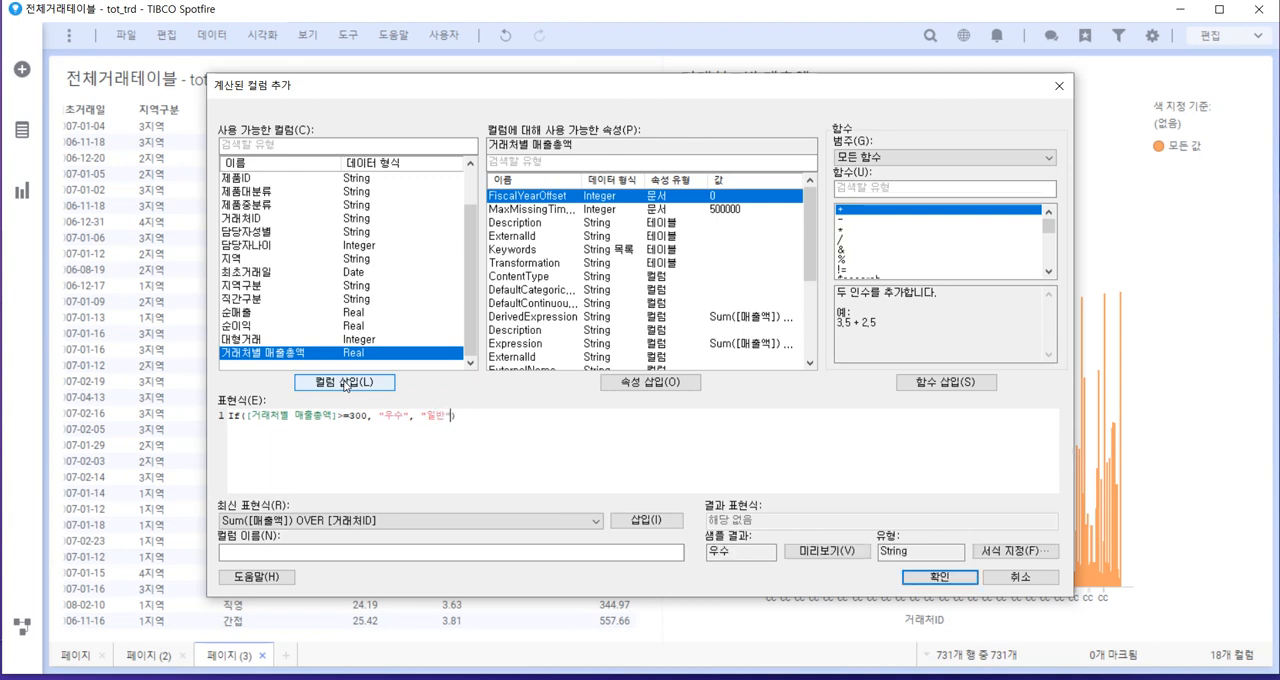
Name the calculated column 우수여부 and add it to the data table
{"action": "left_click", "coordinate": [330, 546]}
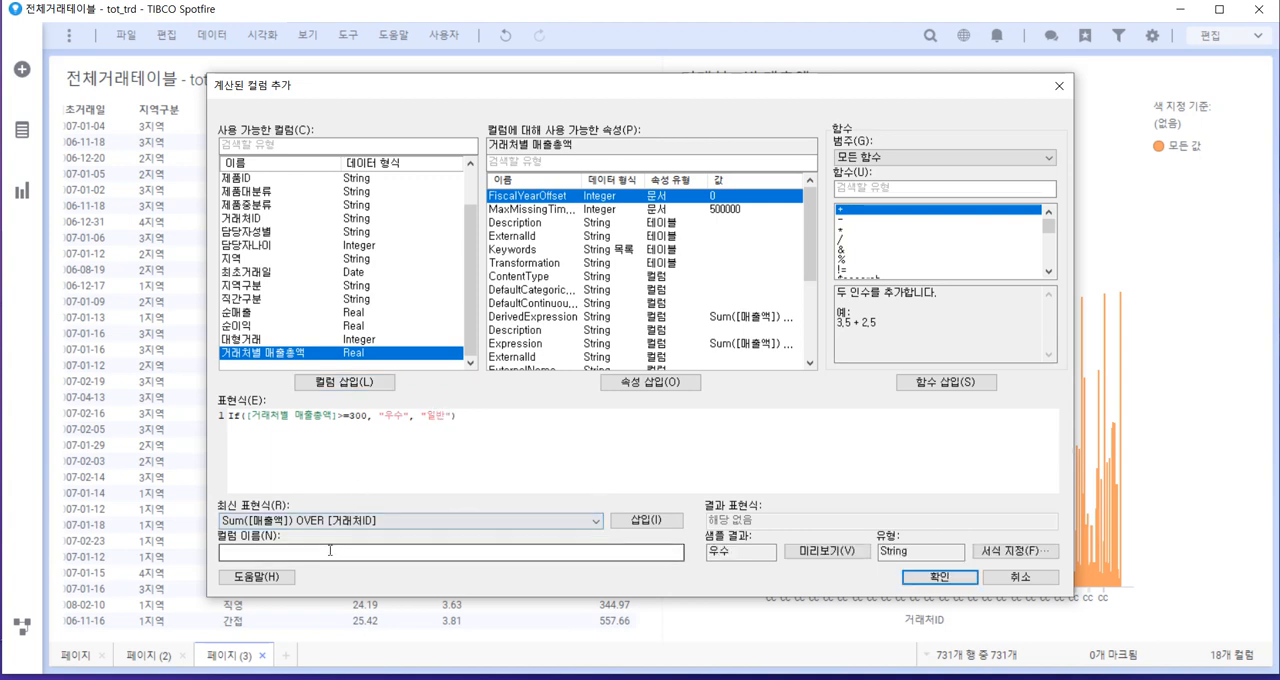
{"action": "type", "text": "우수여부"}
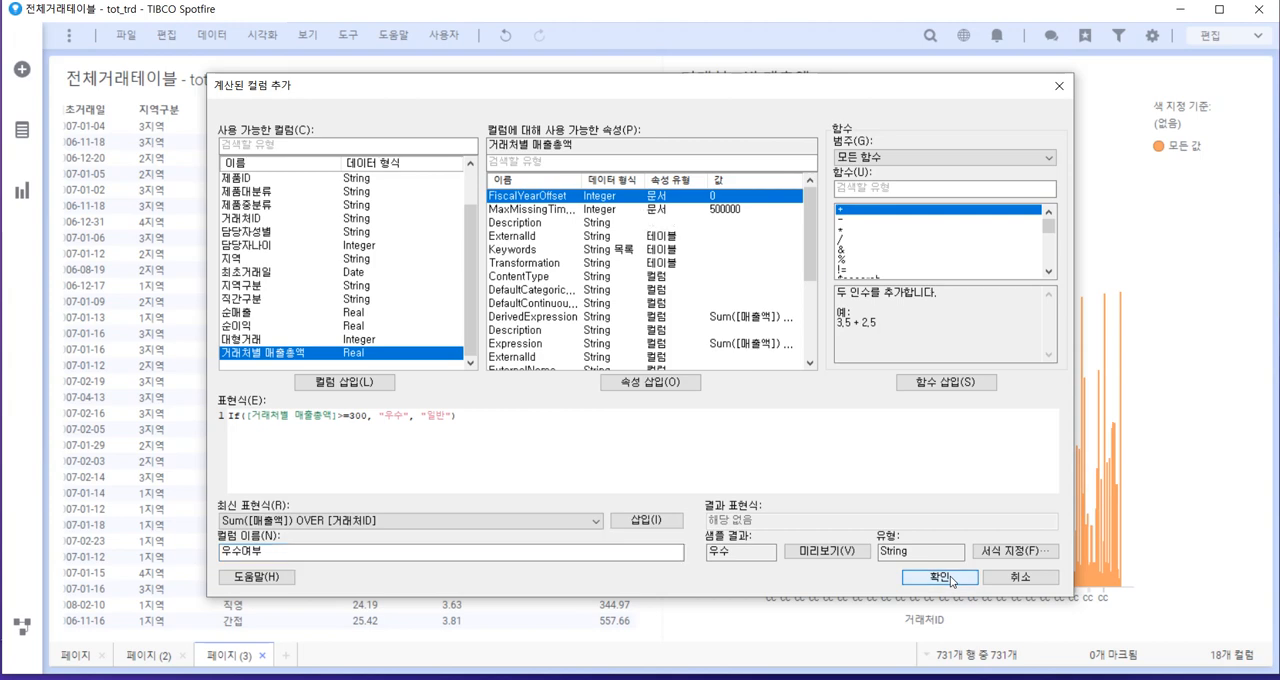
{"action": "left_click", "coordinate": [940, 578]}
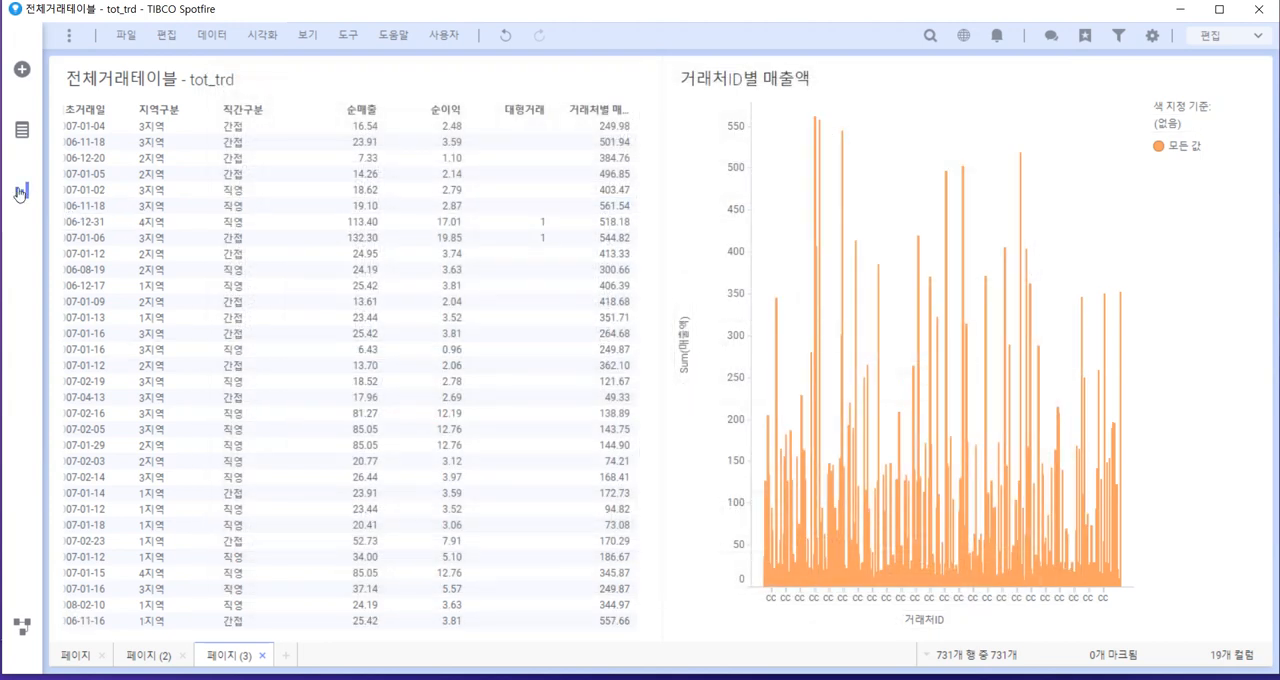
Insert a table visualization on a new fourth page and show its last columns, including 우수여부
{"action": "left_click", "coordinate": [285, 655]}
{"action": "left_click", "coordinate": [24, 192]}
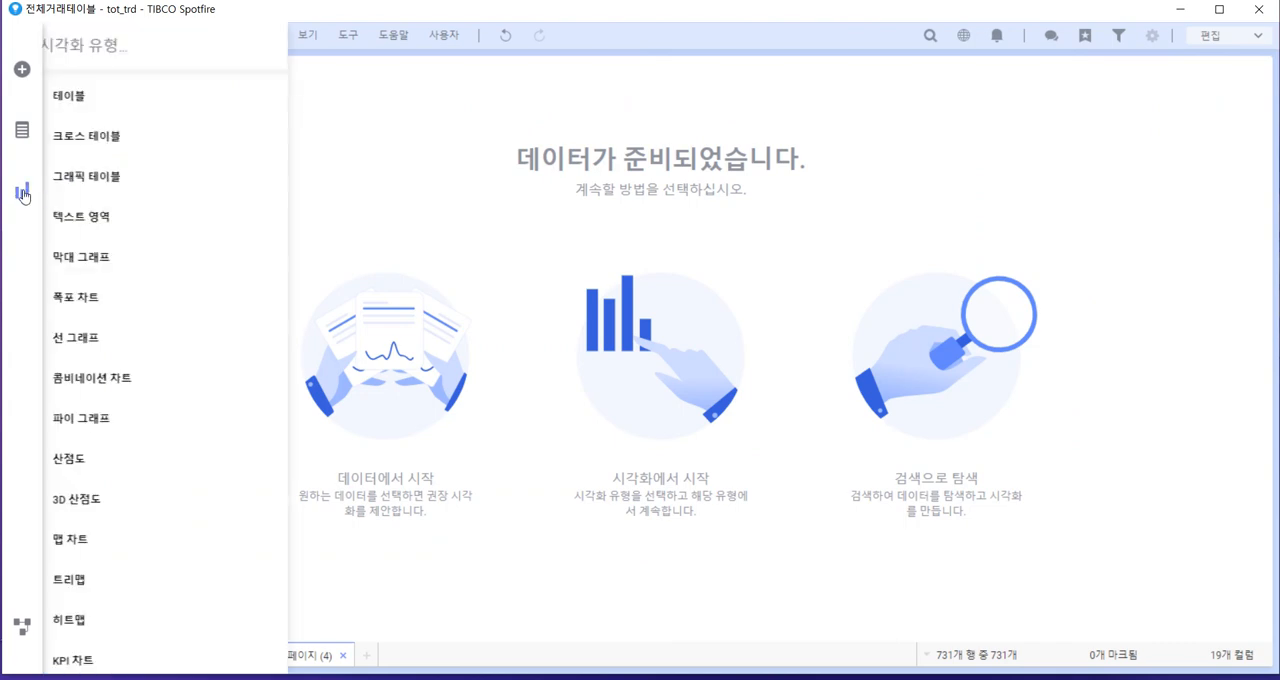
{"action": "left_click", "coordinate": [66, 102]}
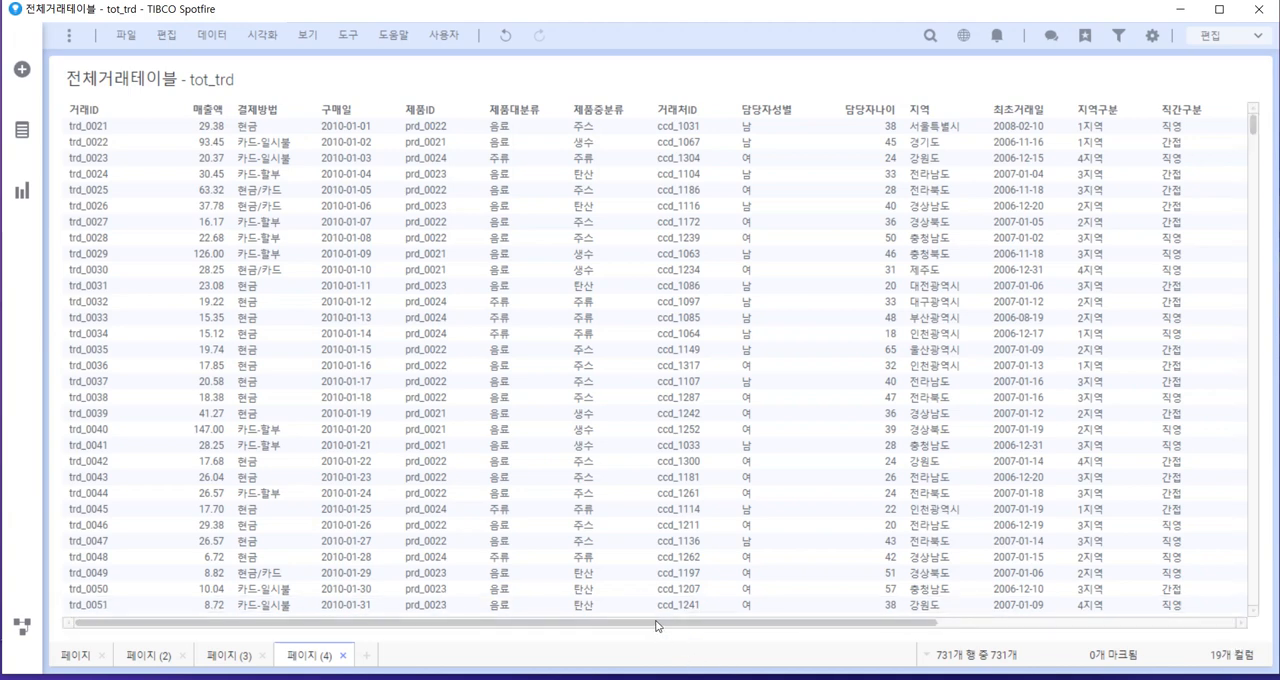
{"action": "left_click_drag", "start_coordinate": [655, 622], "coordinate": [1058, 624]}
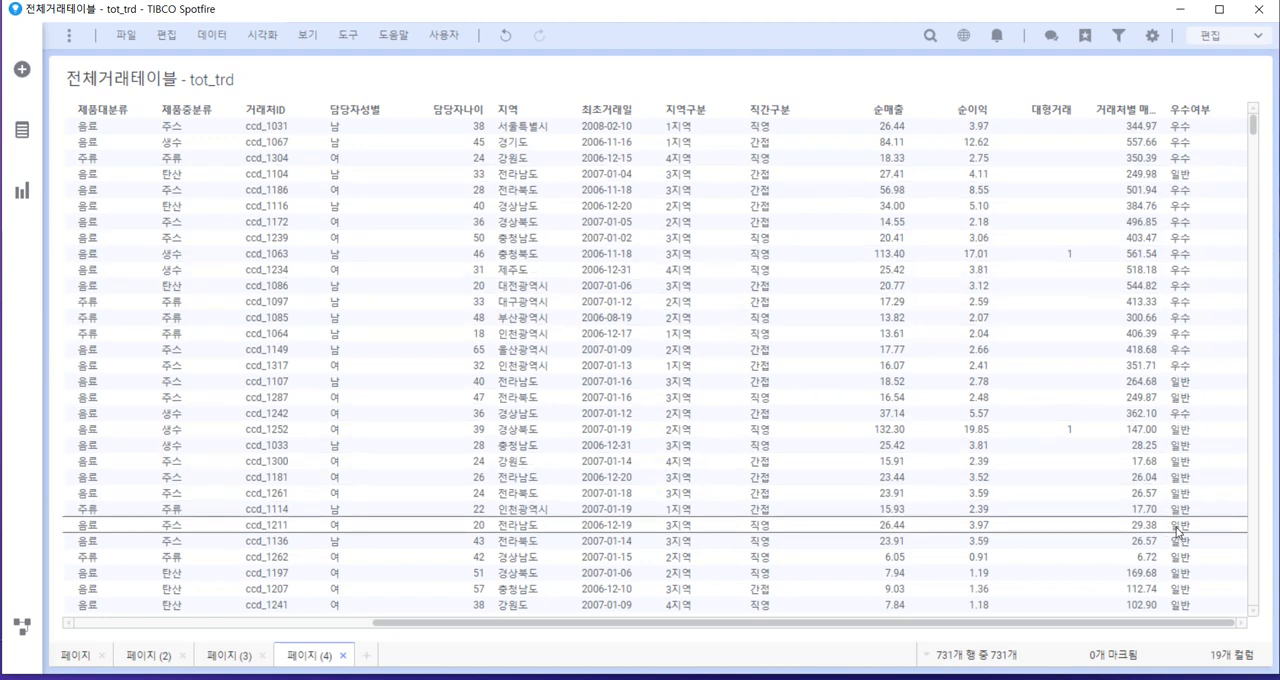
Add a bar chart beside the table showing UniqueCount(거래처ID) on the value axis by 우수여부 on the category axis
{"action": "left_click", "coordinate": [20, 197]}
{"action": "left_click", "coordinate": [141, 262]}
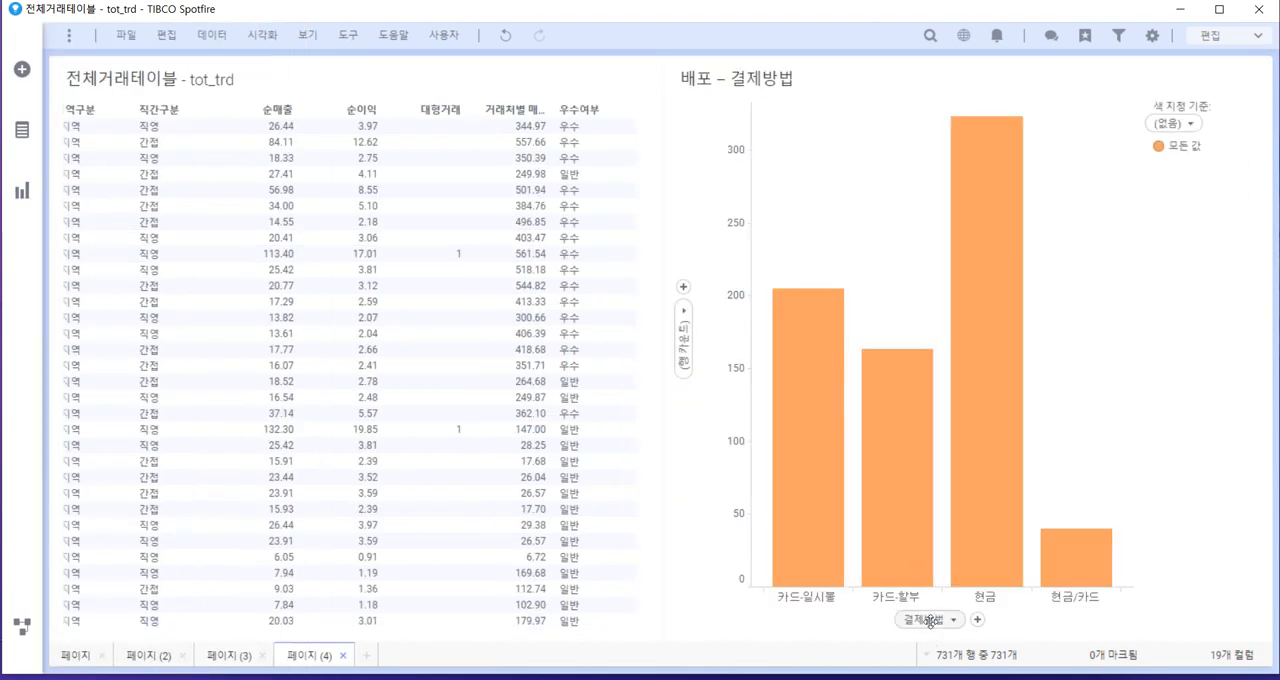
{"action": "left_click", "coordinate": [930, 621]}
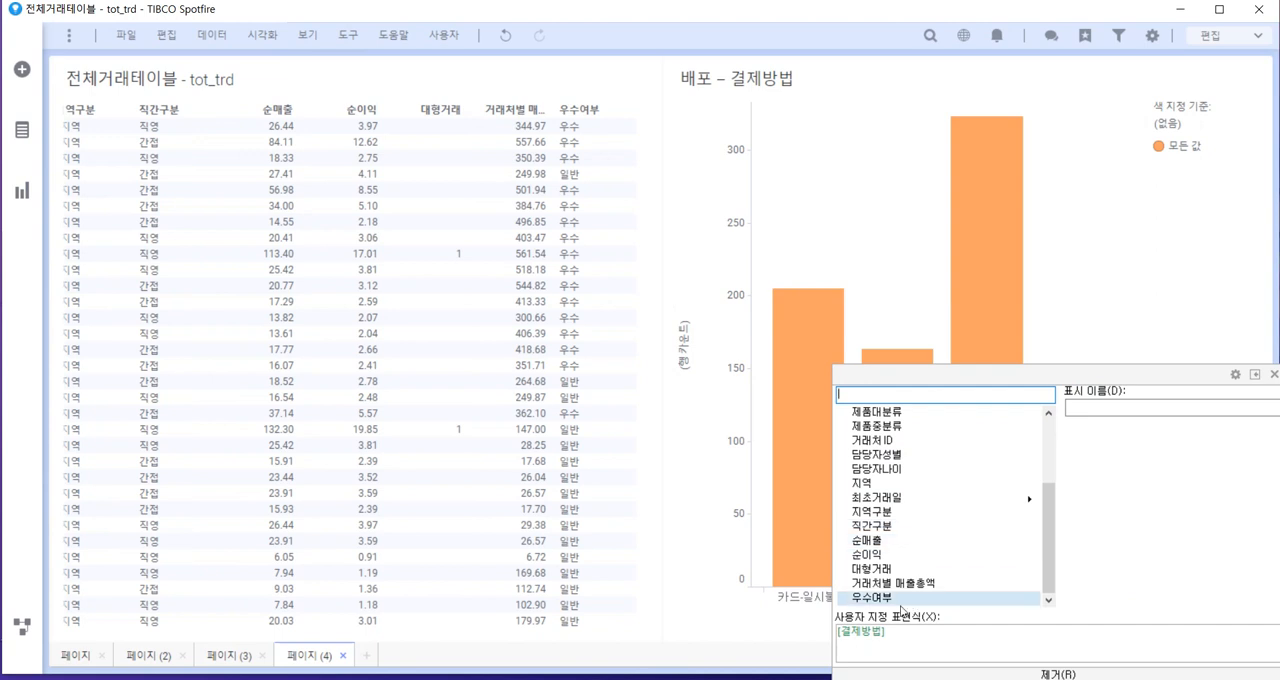
{"action": "left_click", "coordinate": [898, 598]}
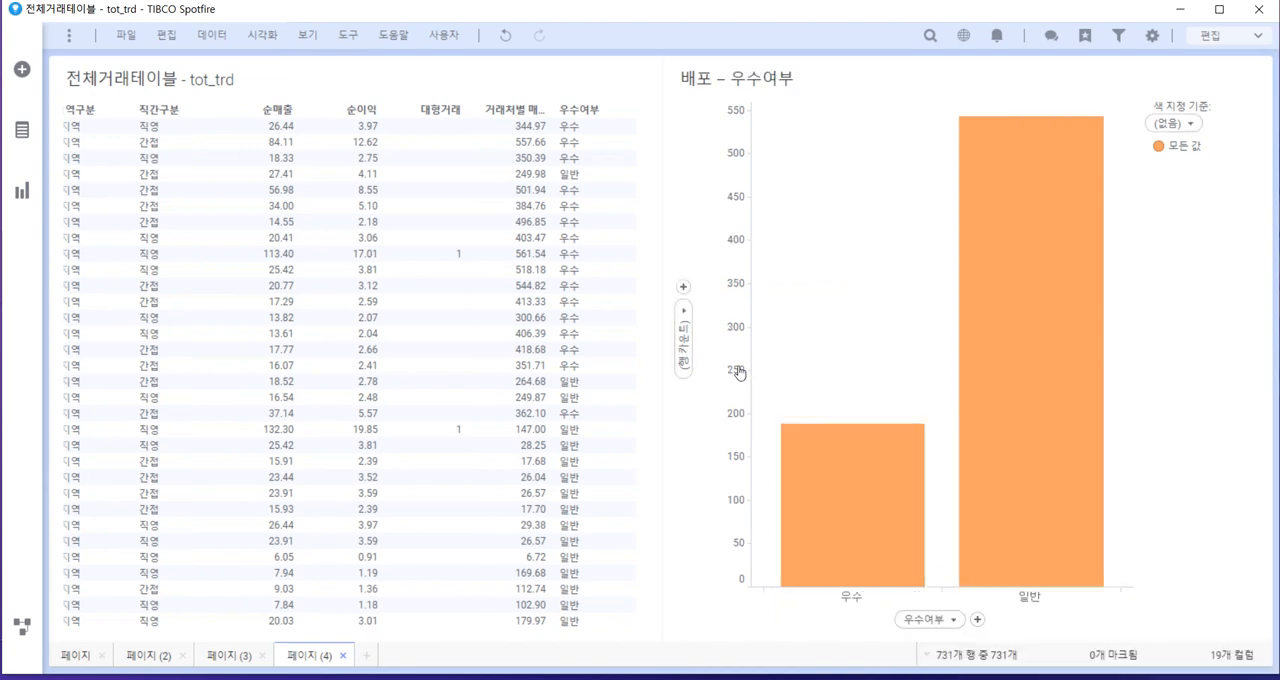
{"action": "left_click", "coordinate": [686, 338]}
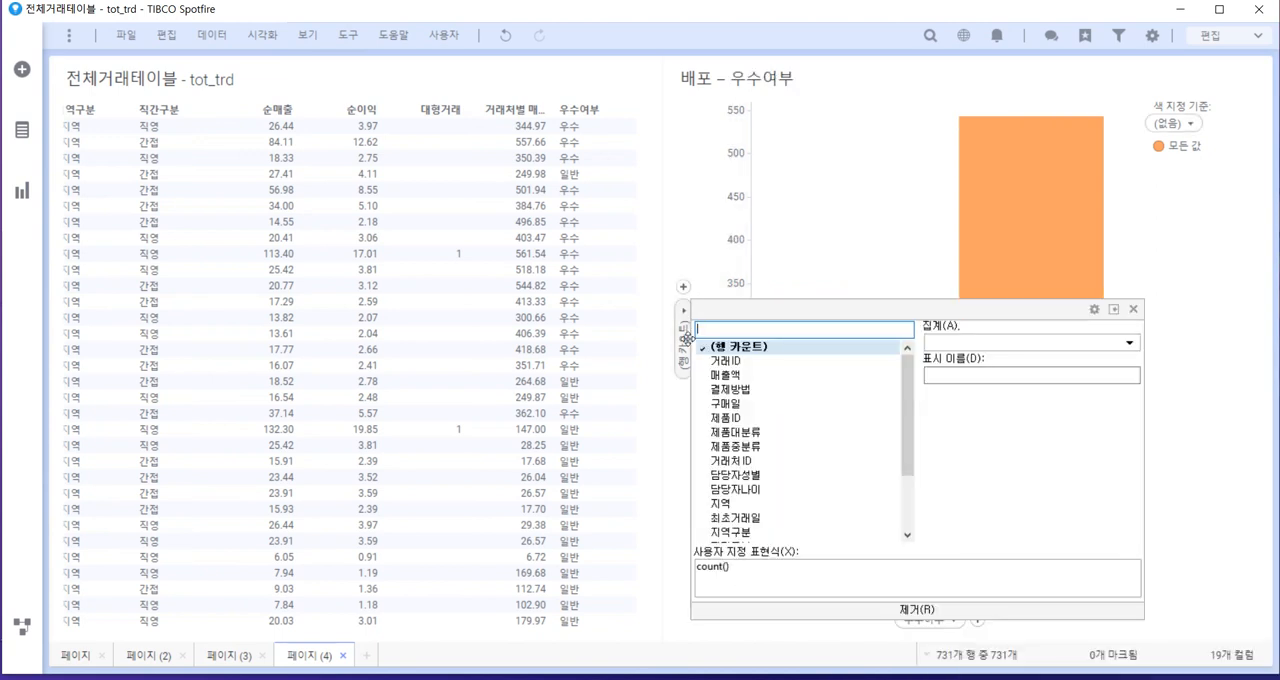
{"action": "left_click", "coordinate": [766, 461]}
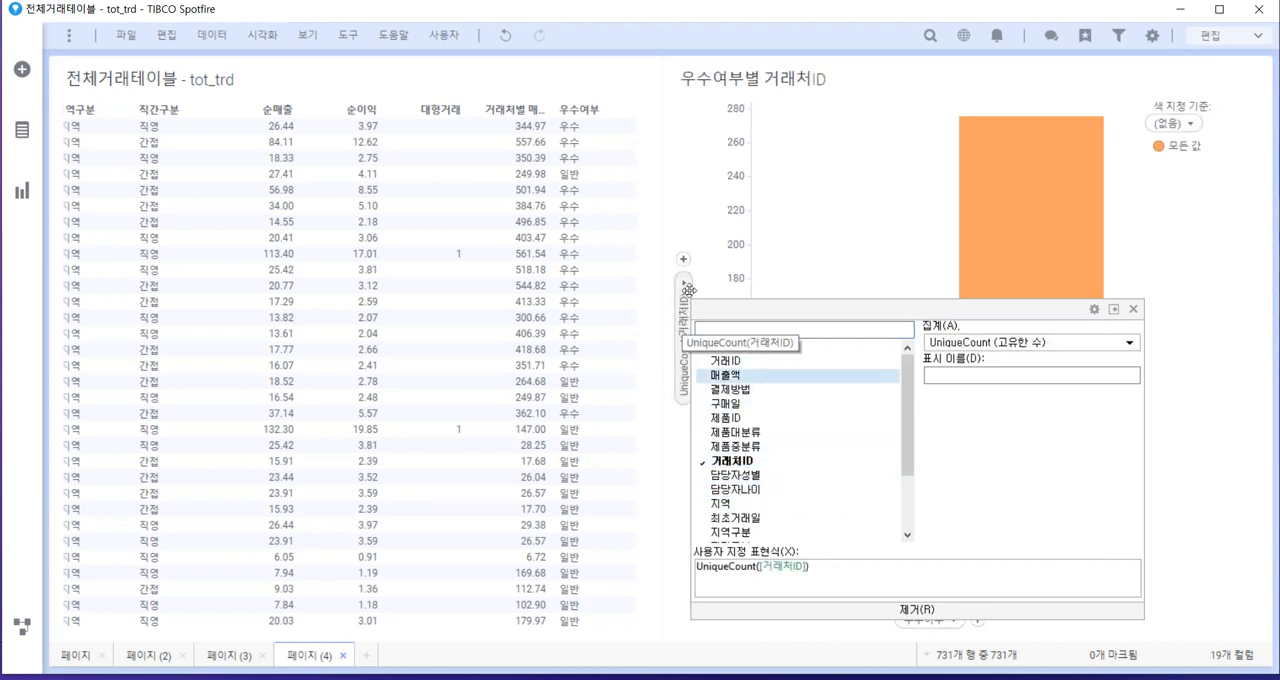
{"action": "left_click", "coordinate": [1172, 234]}
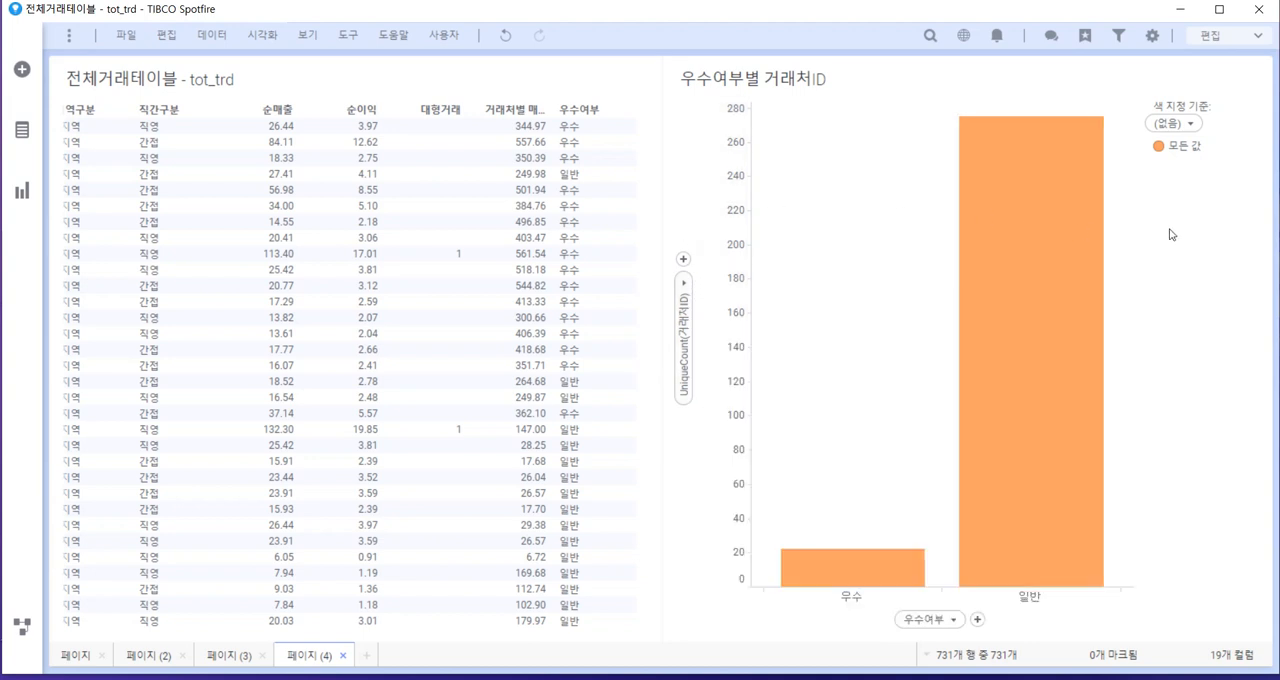
Show labels for all bars in the 우수여부 chart, keeping complete-bar labels (전체 막대) and turning off segment labels (막대 세그먼트)
{"action": "right_click", "coordinate": [892, 489]}
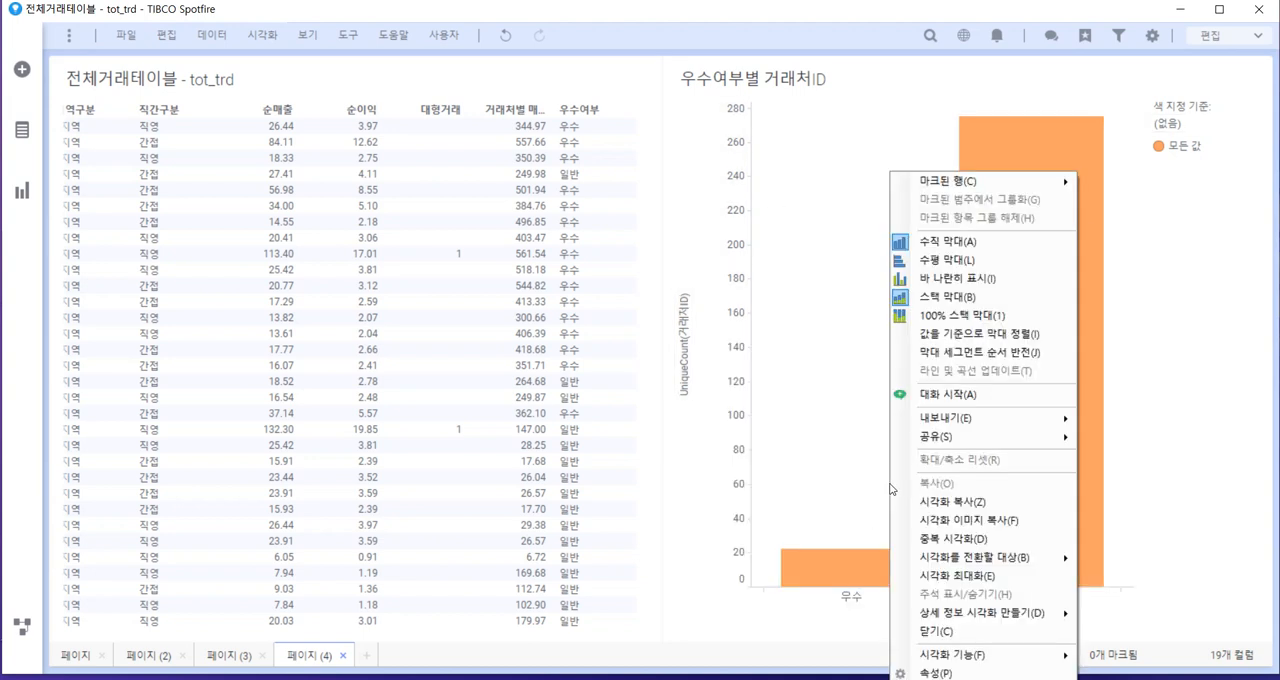
{"action": "left_click", "coordinate": [930, 673]}
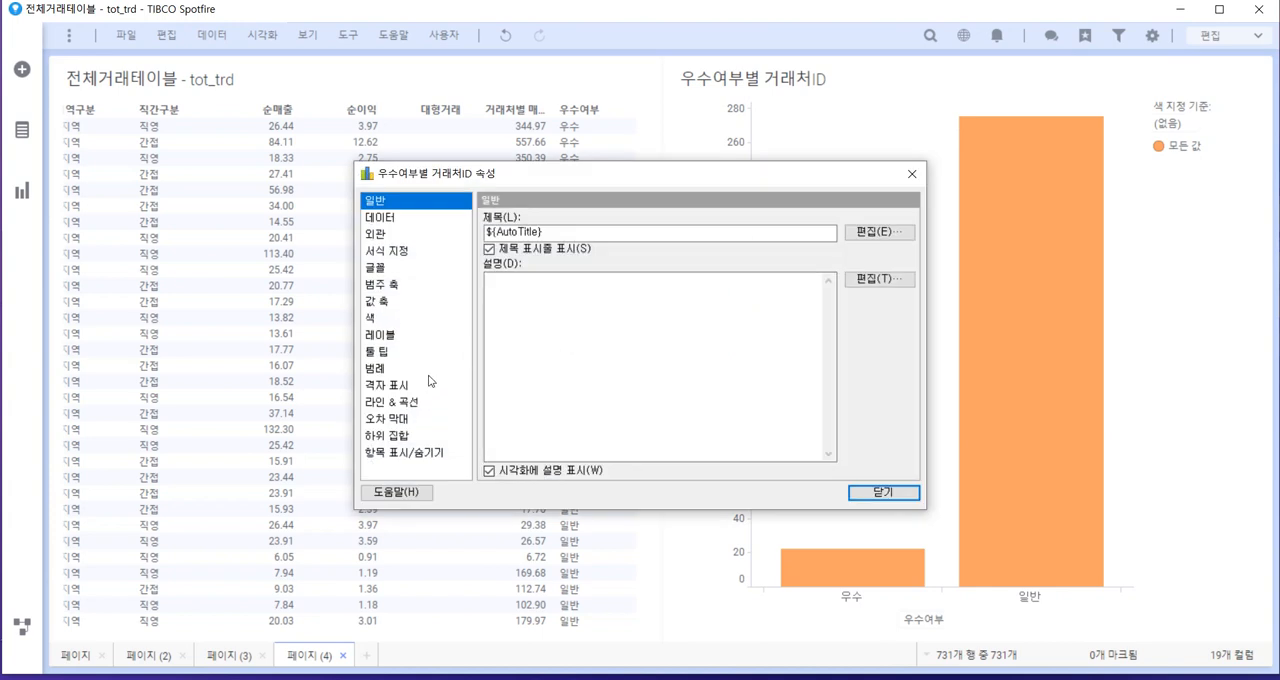
{"action": "left_click", "coordinate": [390, 336]}
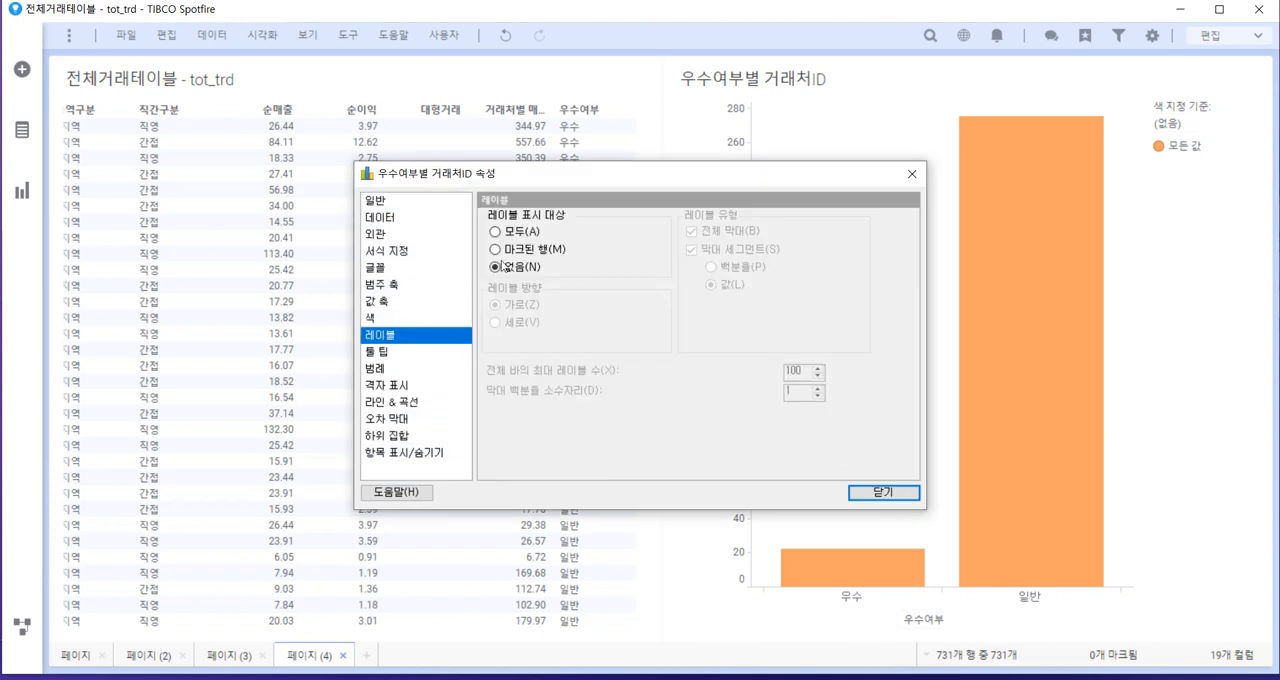
{"action": "left_click", "coordinate": [512, 236]}
{"action": "left_click", "coordinate": [692, 250]}
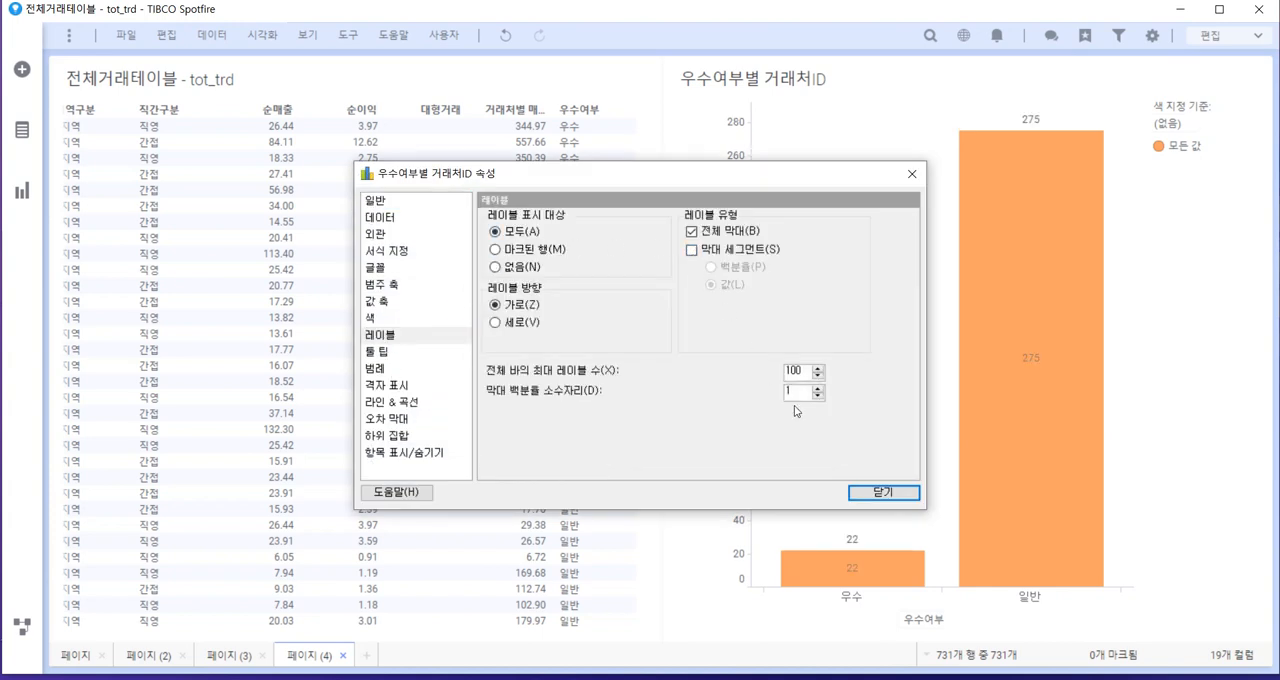
Close the chart's properties and add 직간구분 as a second category-axis column after 우수여부 in the bar chart
{"action": "left_click", "coordinate": [873, 491]}
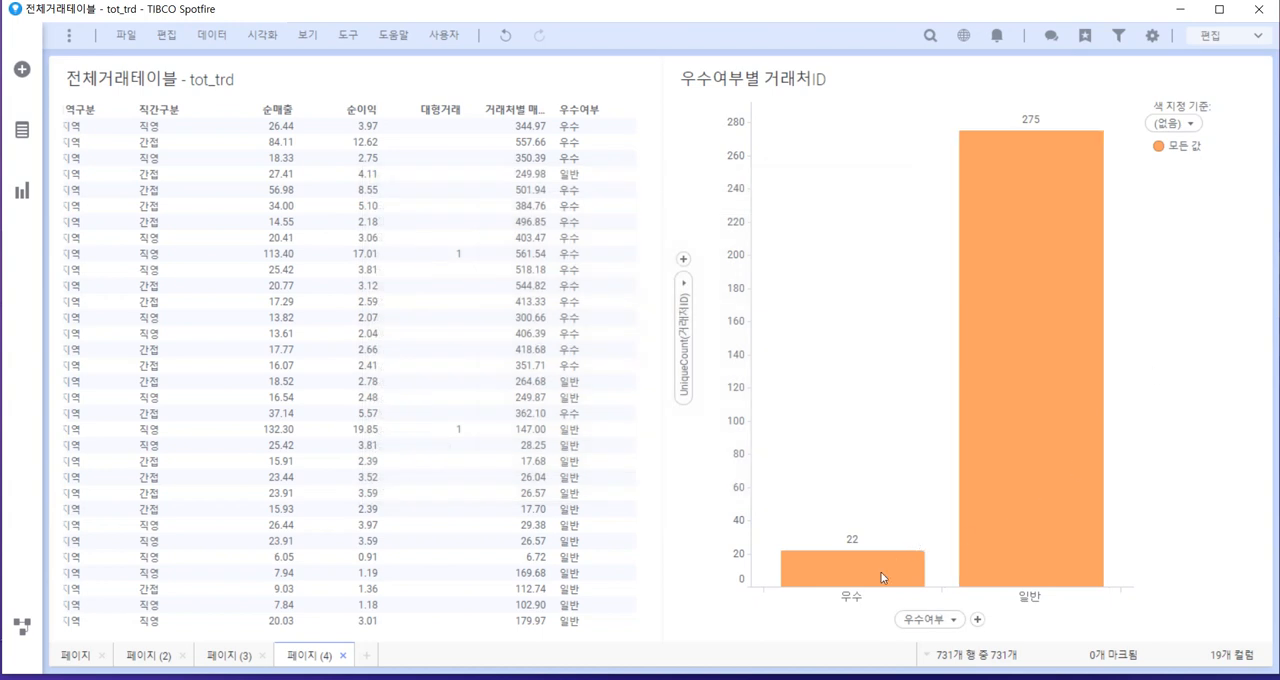
{"action": "mouse_move", "coordinate": [850, 572]}
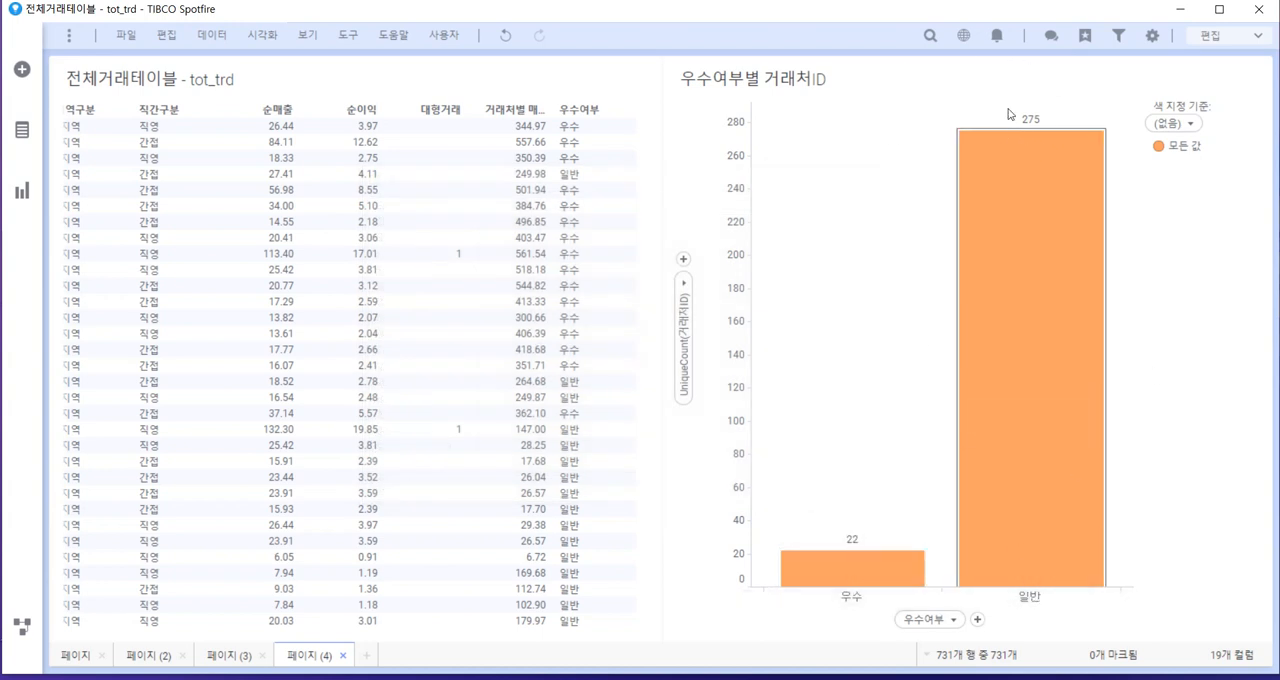
{"action": "mouse_move", "coordinate": [995, 205]}
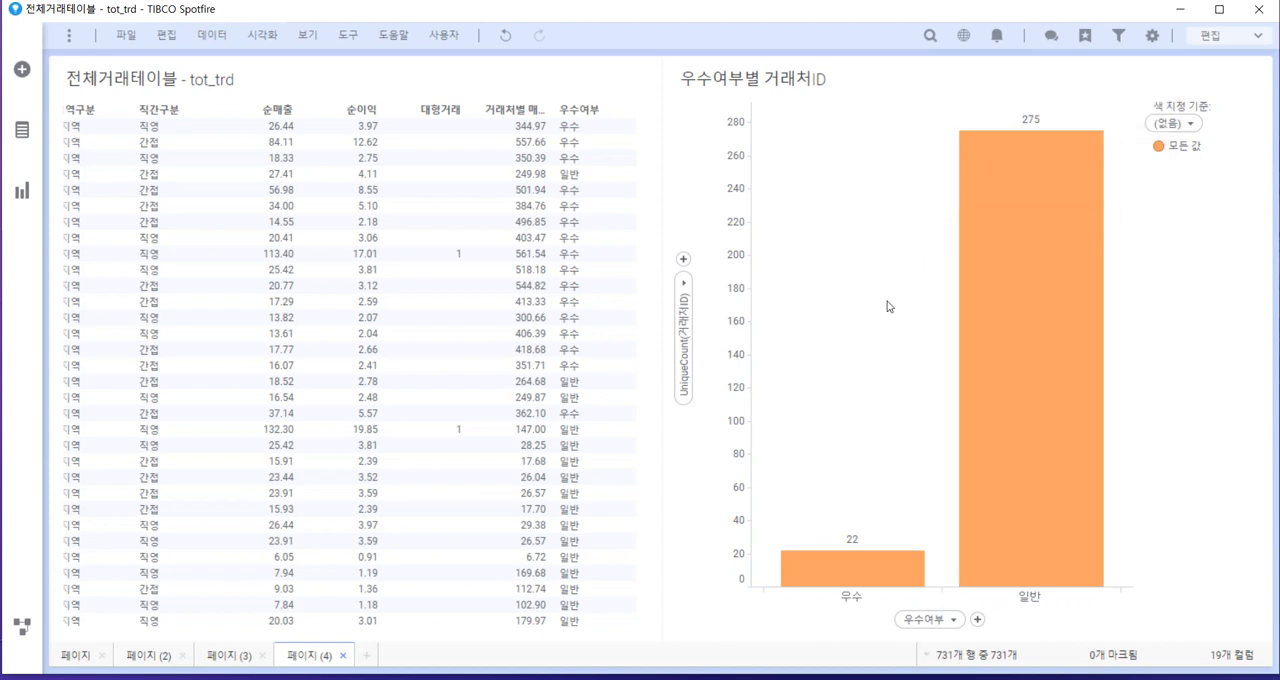
{"action": "left_click", "coordinate": [980, 620]}
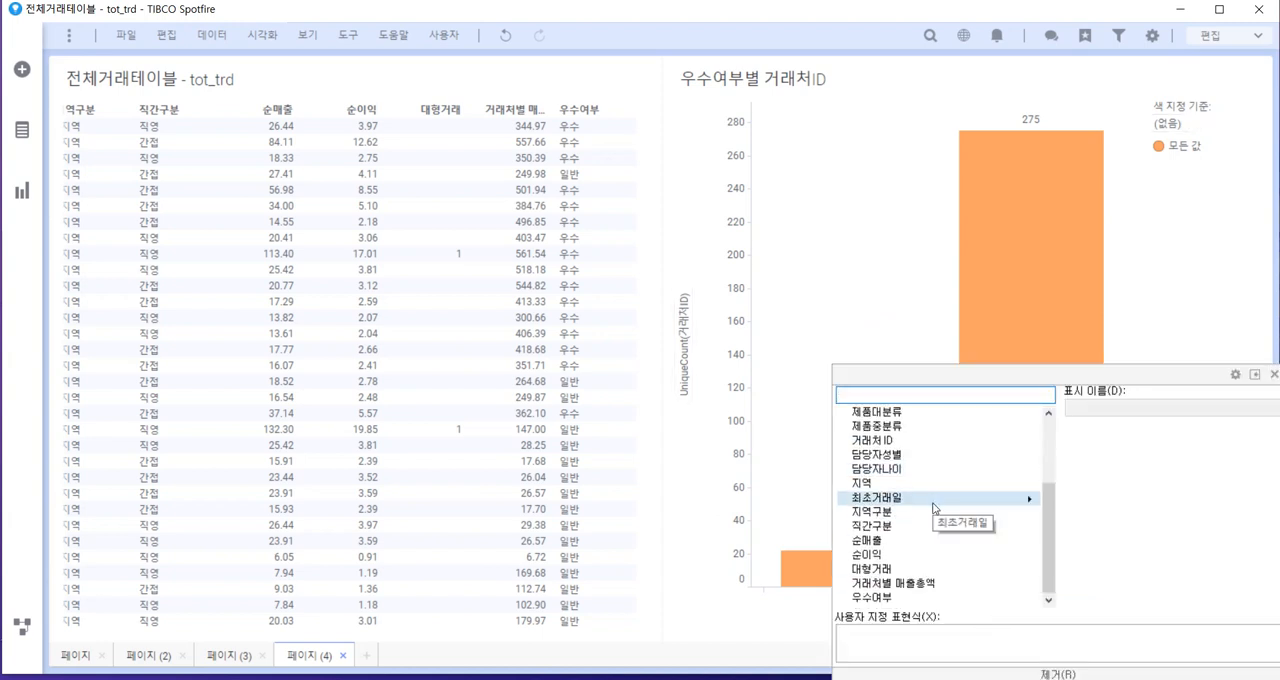
{"action": "left_click", "coordinate": [900, 526]}
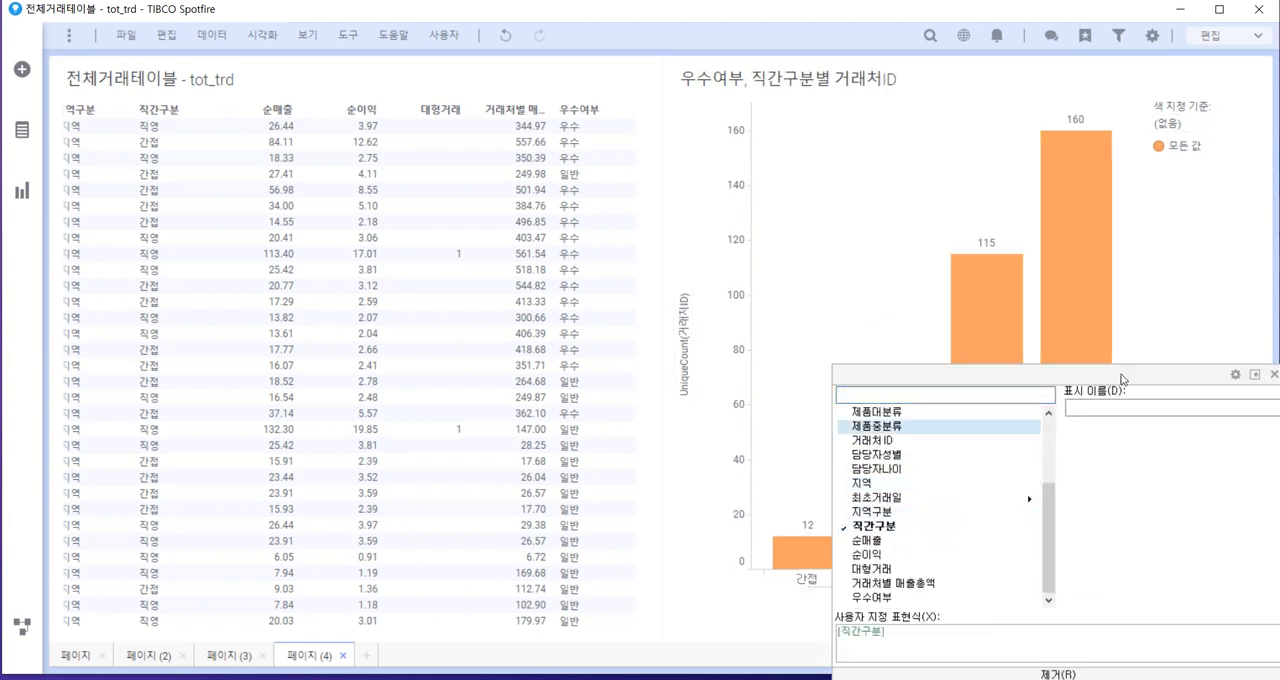
Color the bars of the 거래처ID bar chart by the 우수여부 column
{"action": "left_click", "coordinate": [1172, 123]}
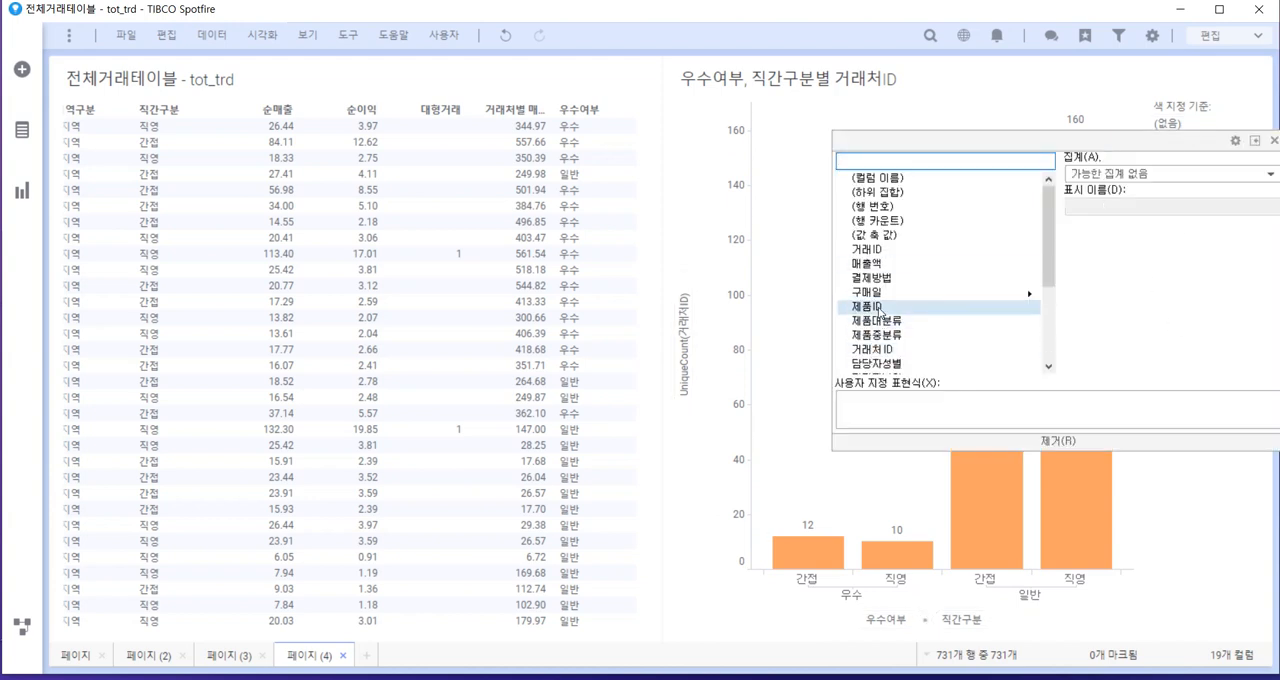
{"action": "scroll", "coordinate": [942, 288], "scroll_direction": "down", "scroll_amount": 5}
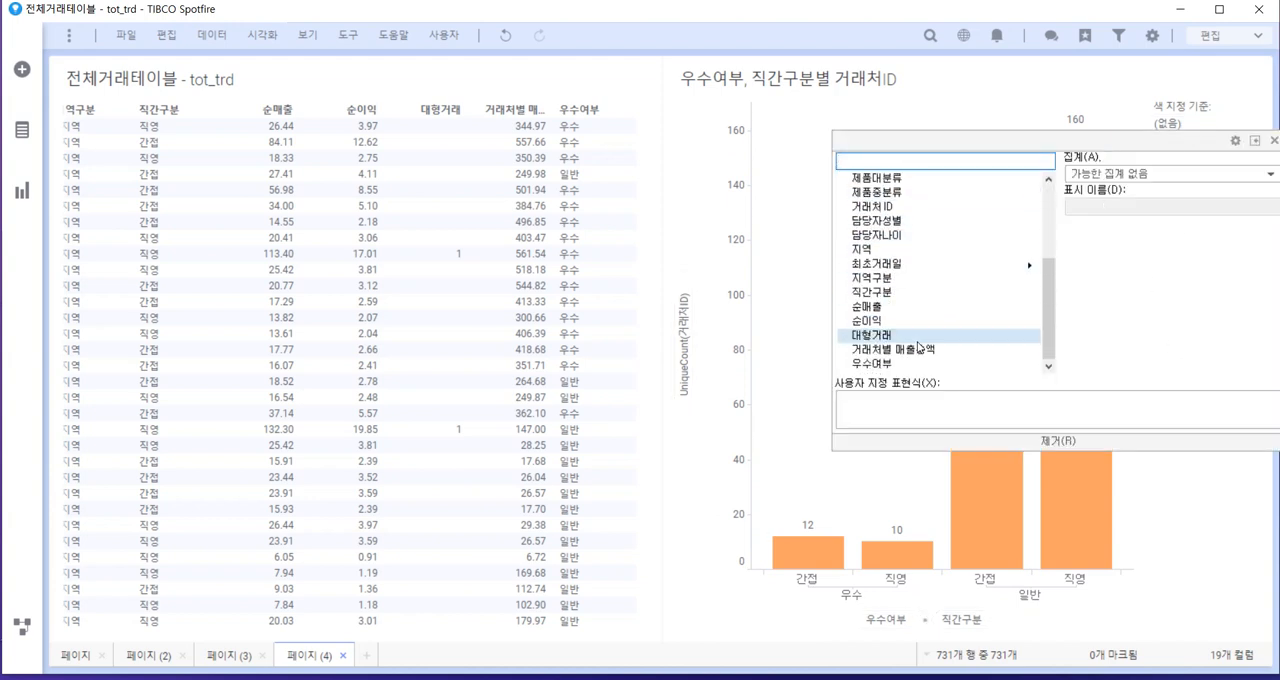
{"action": "left_click", "coordinate": [880, 364]}
{"action": "left_click", "coordinate": [1170, 514]}
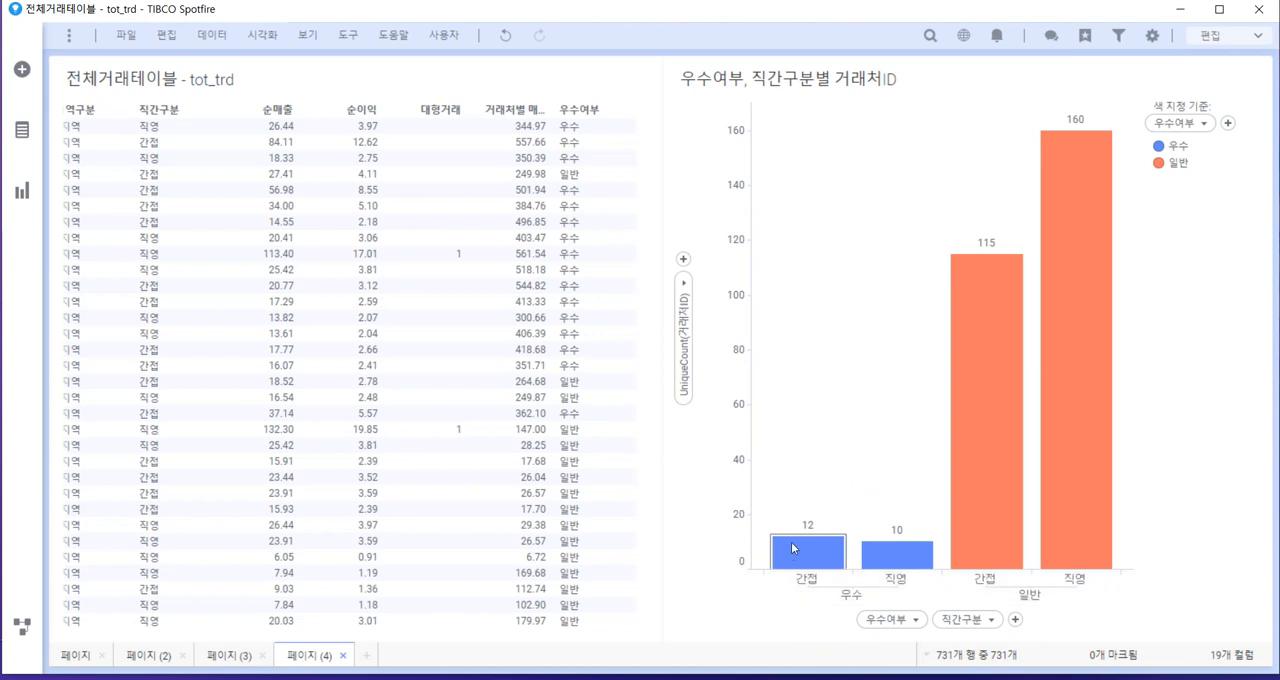
{"action": "mouse_move", "coordinate": [902, 531]}
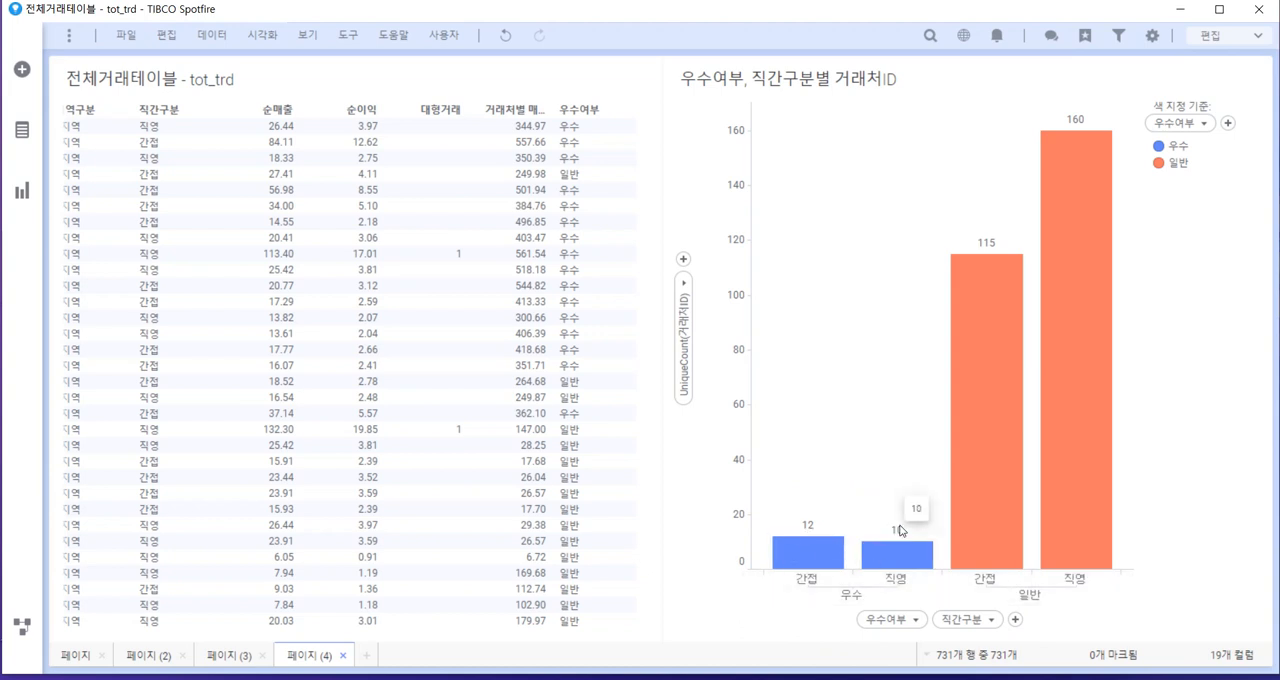